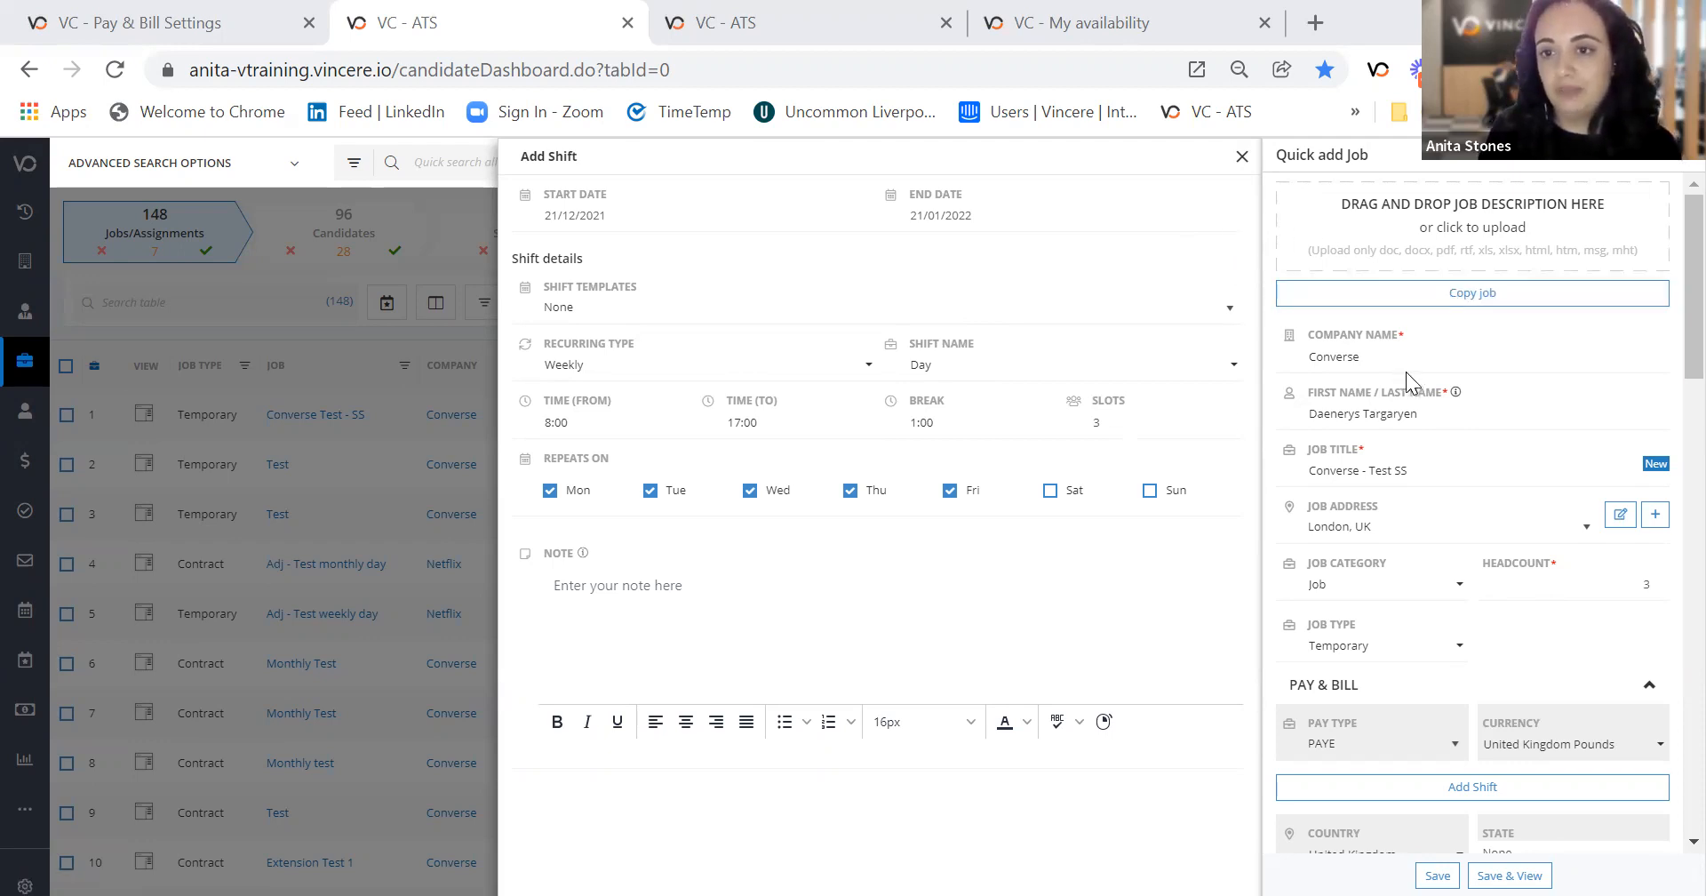
Review the new job's details and the job templates available for it, keeping Converse - 1 selected.
{"action": "scroll", "coordinate": [1401, 375], "scroll_direction": "down", "scroll_amount": 2}
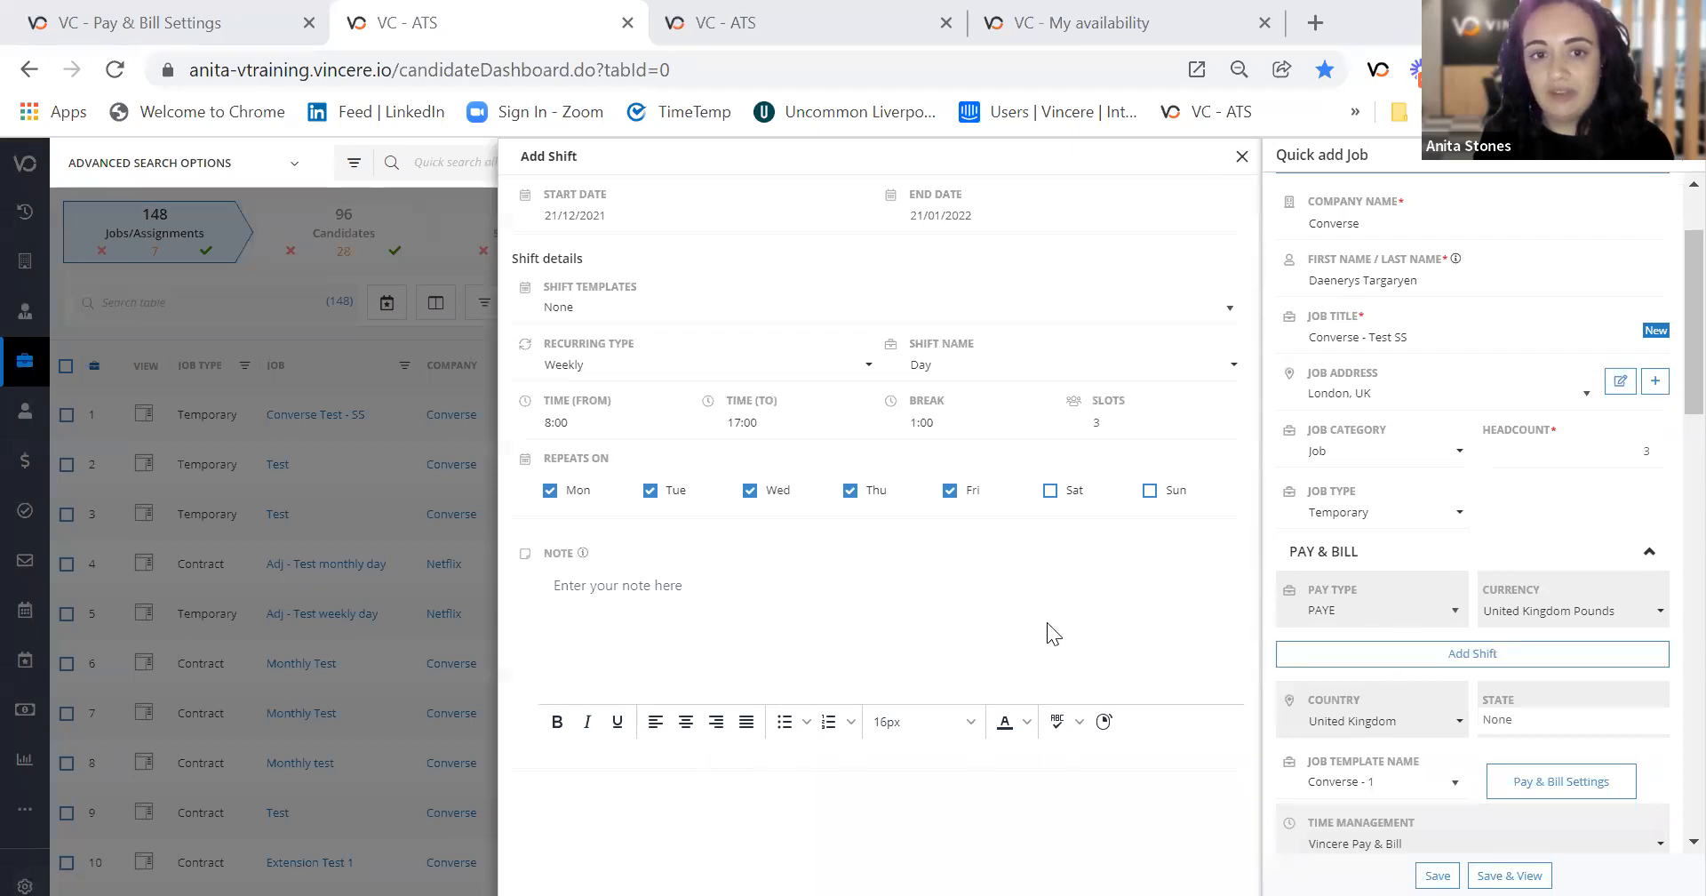
{"action": "left_click", "coordinate": [584, 311]}
{"action": "left_click", "coordinate": [735, 263]}
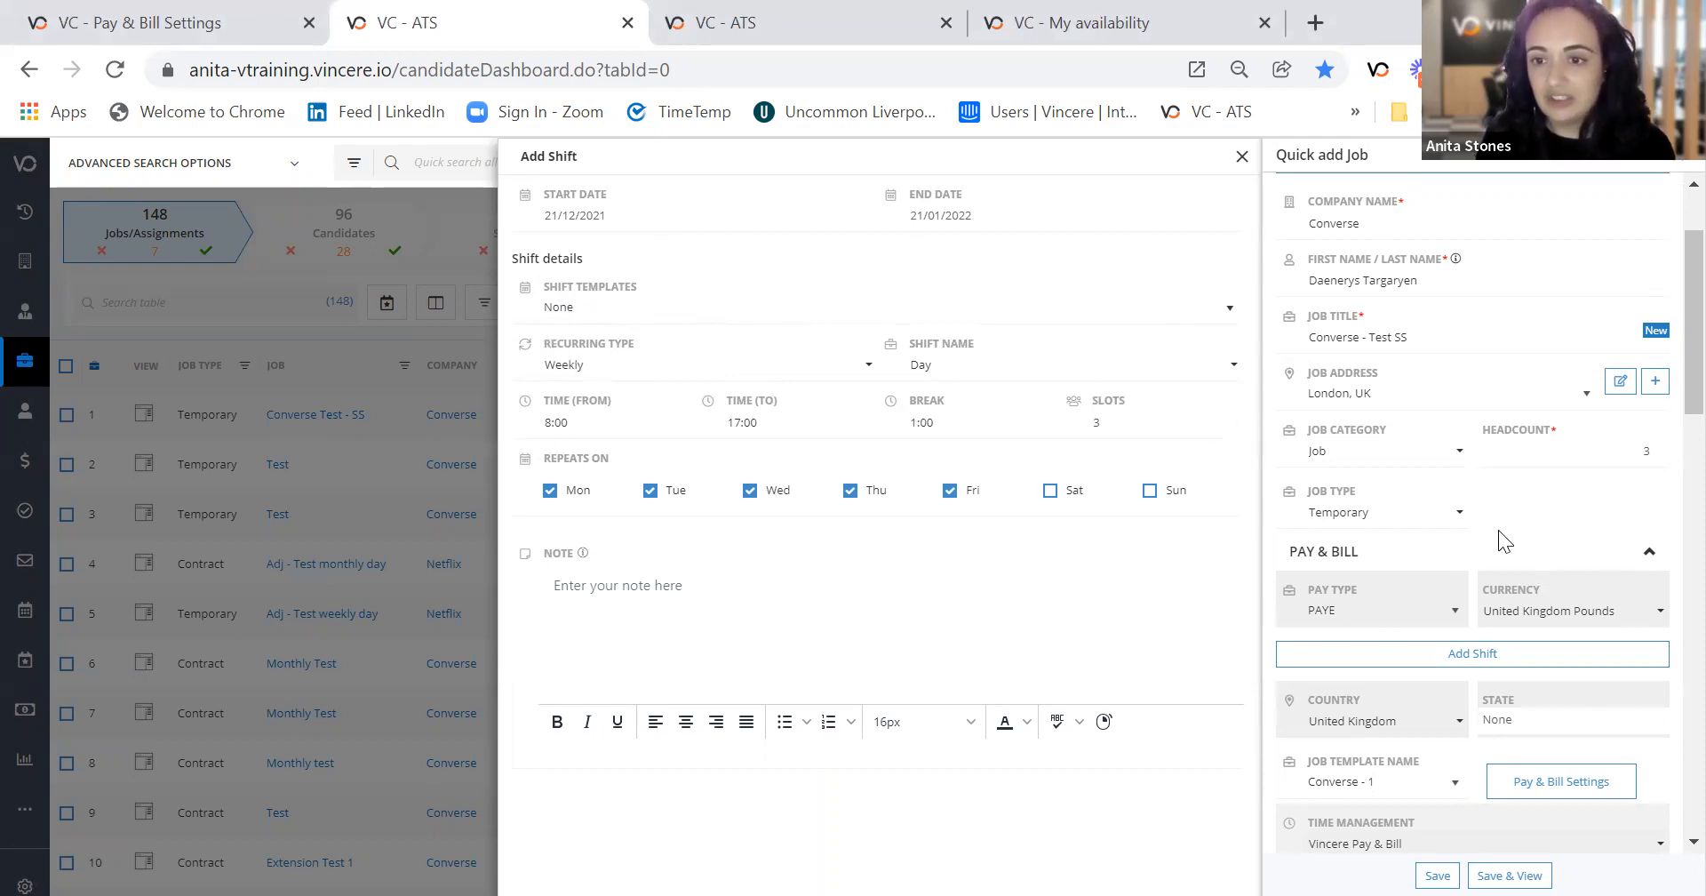
{"action": "scroll", "coordinate": [1473, 533], "scroll_direction": "down", "scroll_amount": 1}
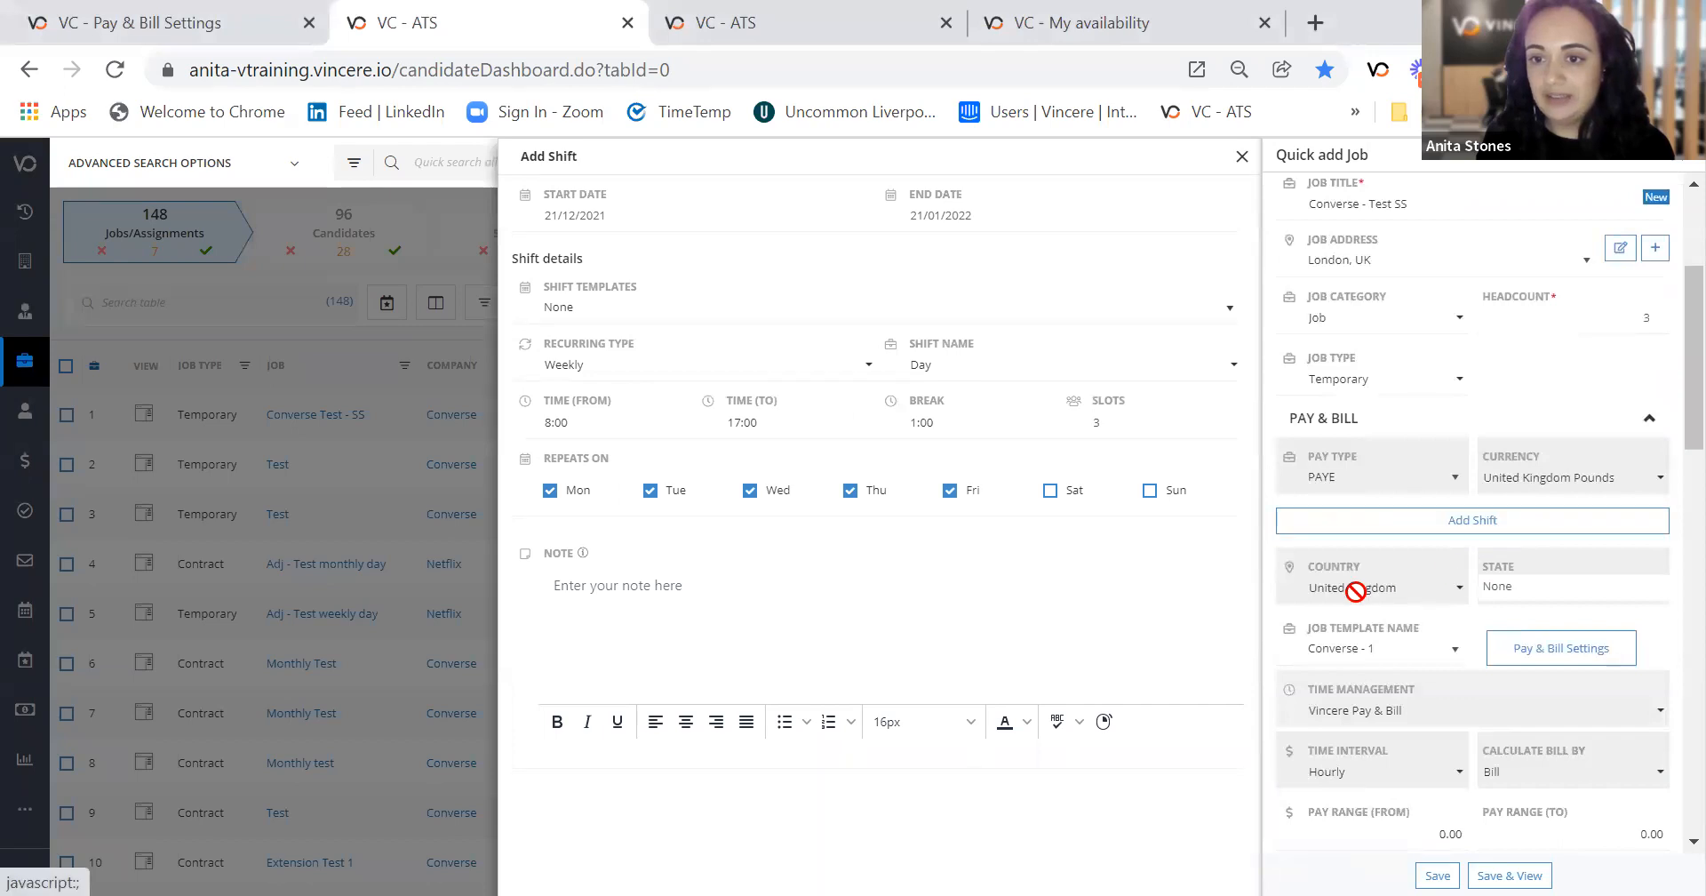
{"action": "left_click", "coordinate": [1368, 653]}
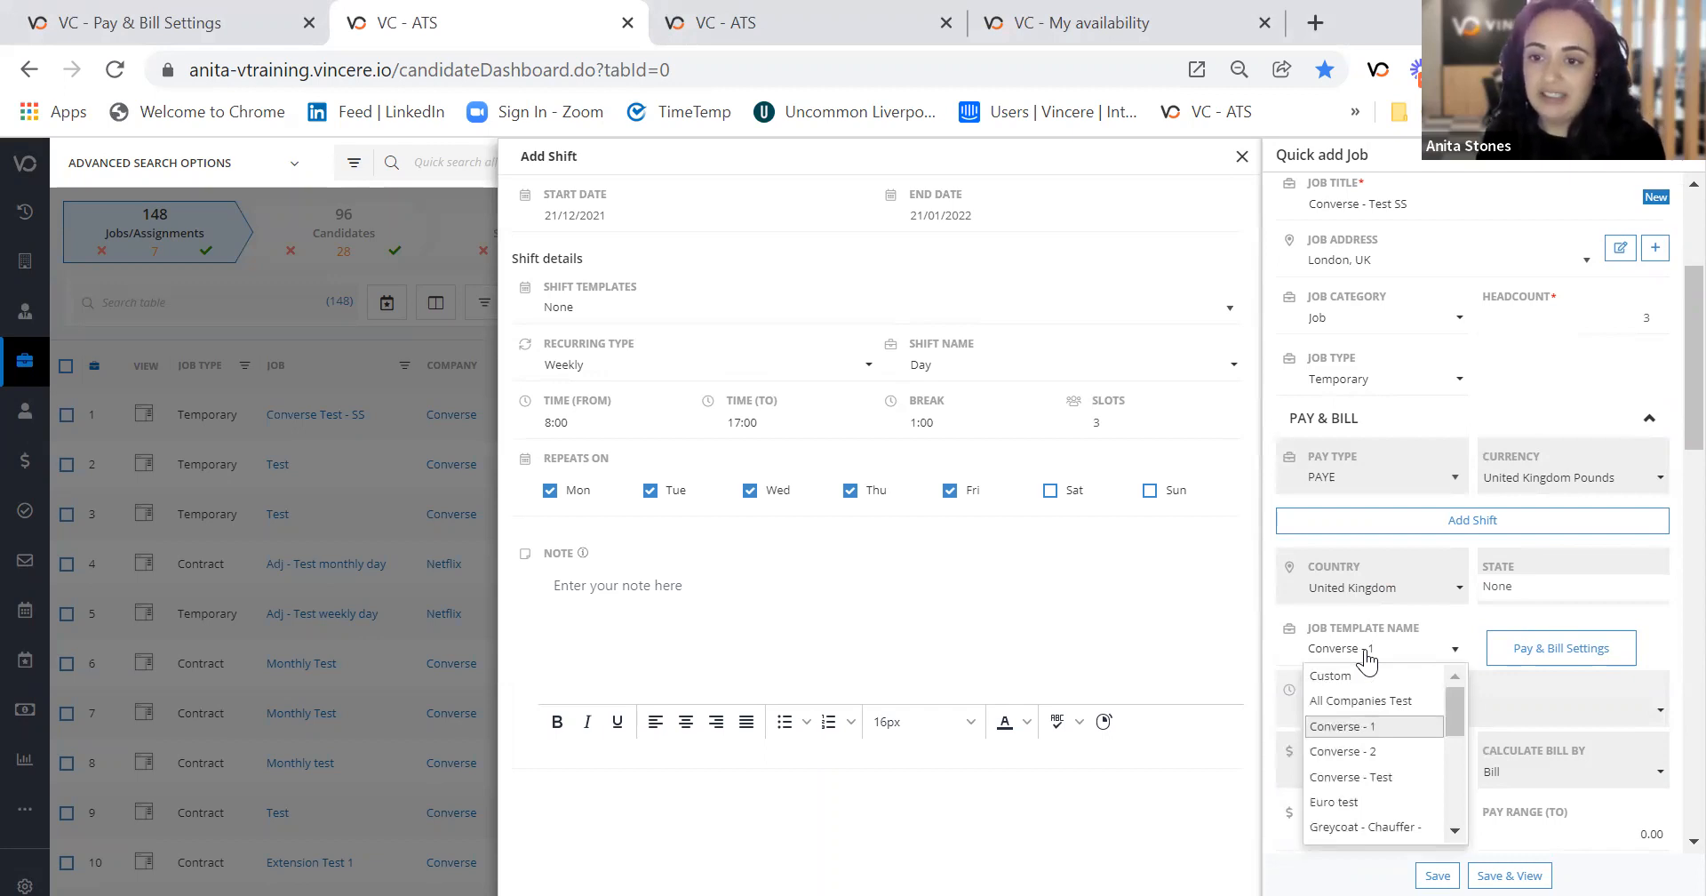
{"action": "left_click", "coordinate": [1367, 659]}
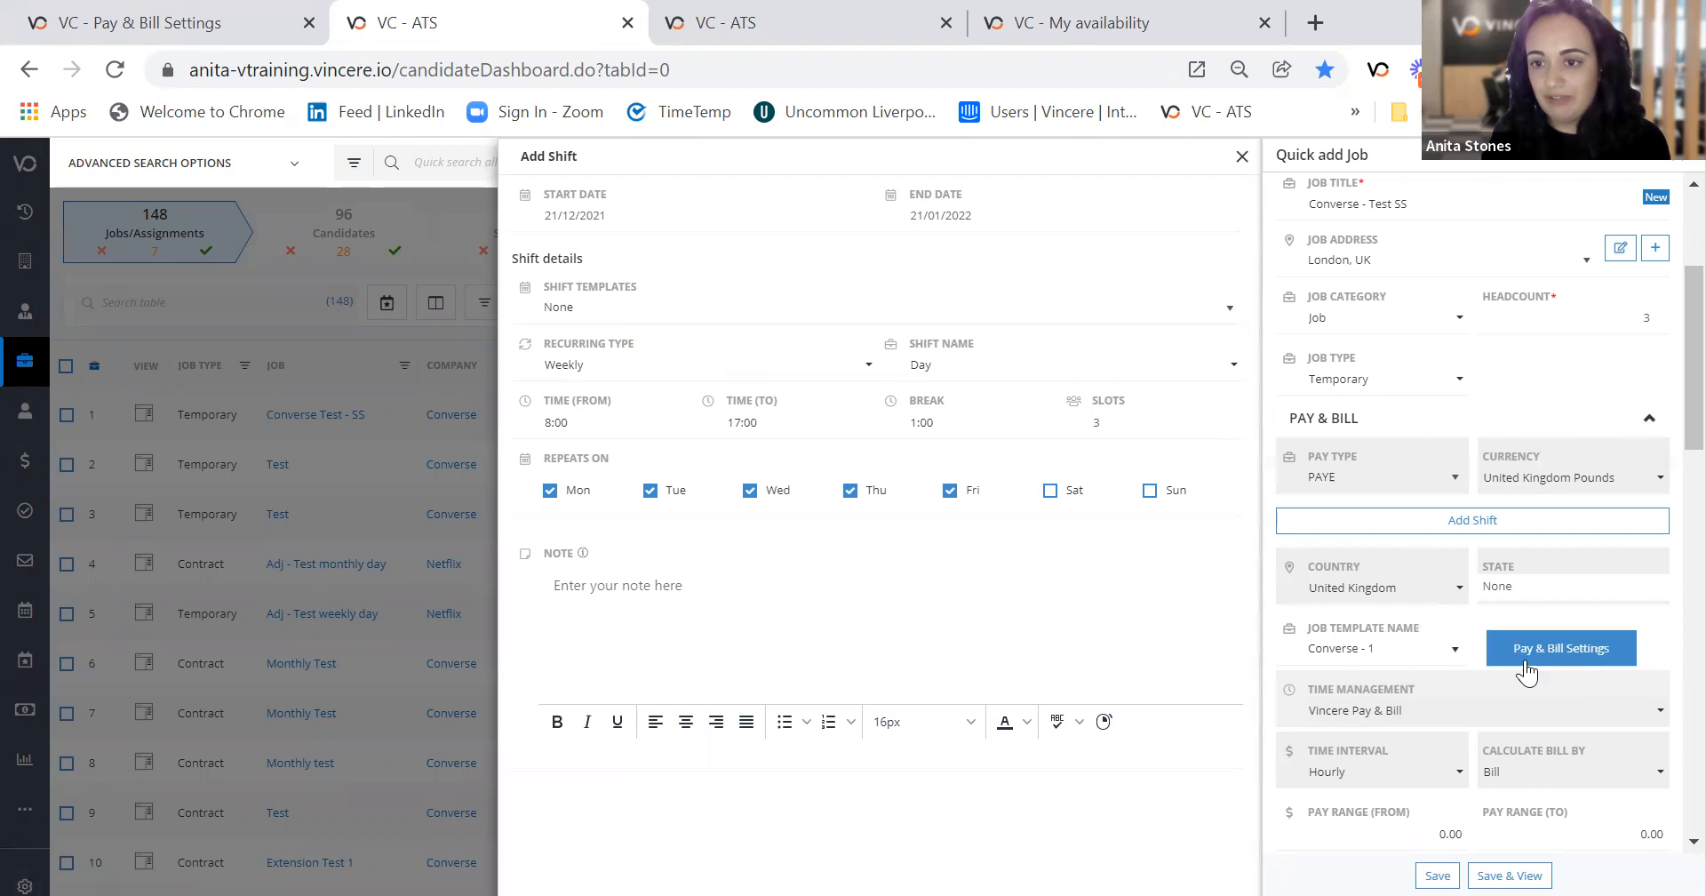
Open the job's Pay & Bill Settings and review the rate card's parameters, calculations and base pay rate.
{"action": "left_click", "coordinate": [1558, 654]}
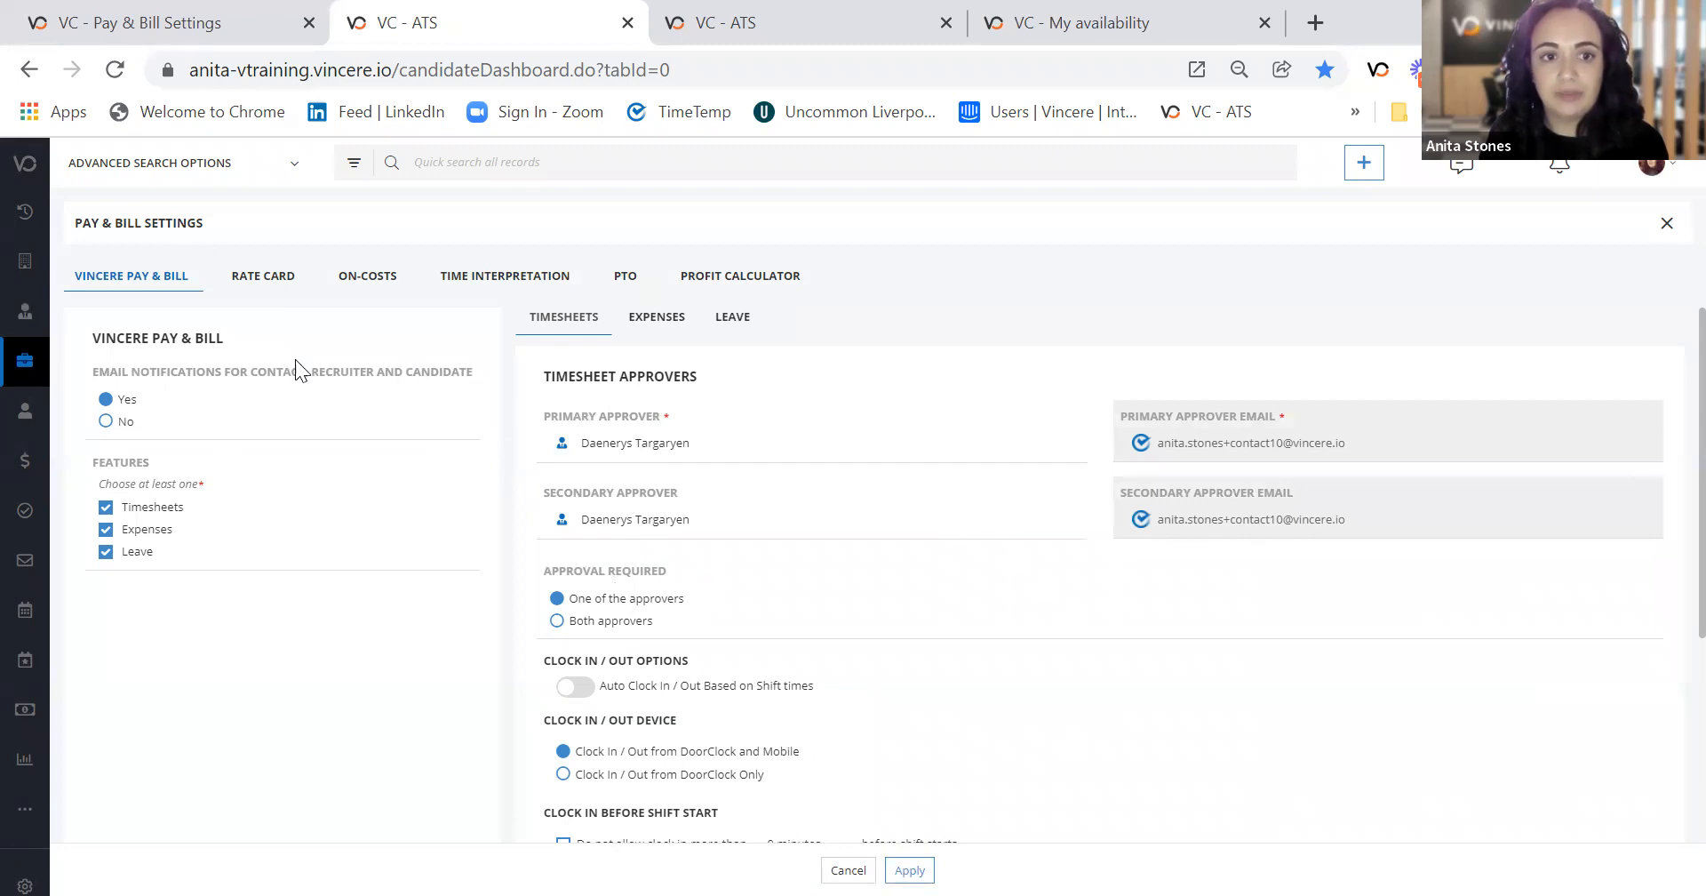
{"action": "left_click", "coordinate": [259, 278]}
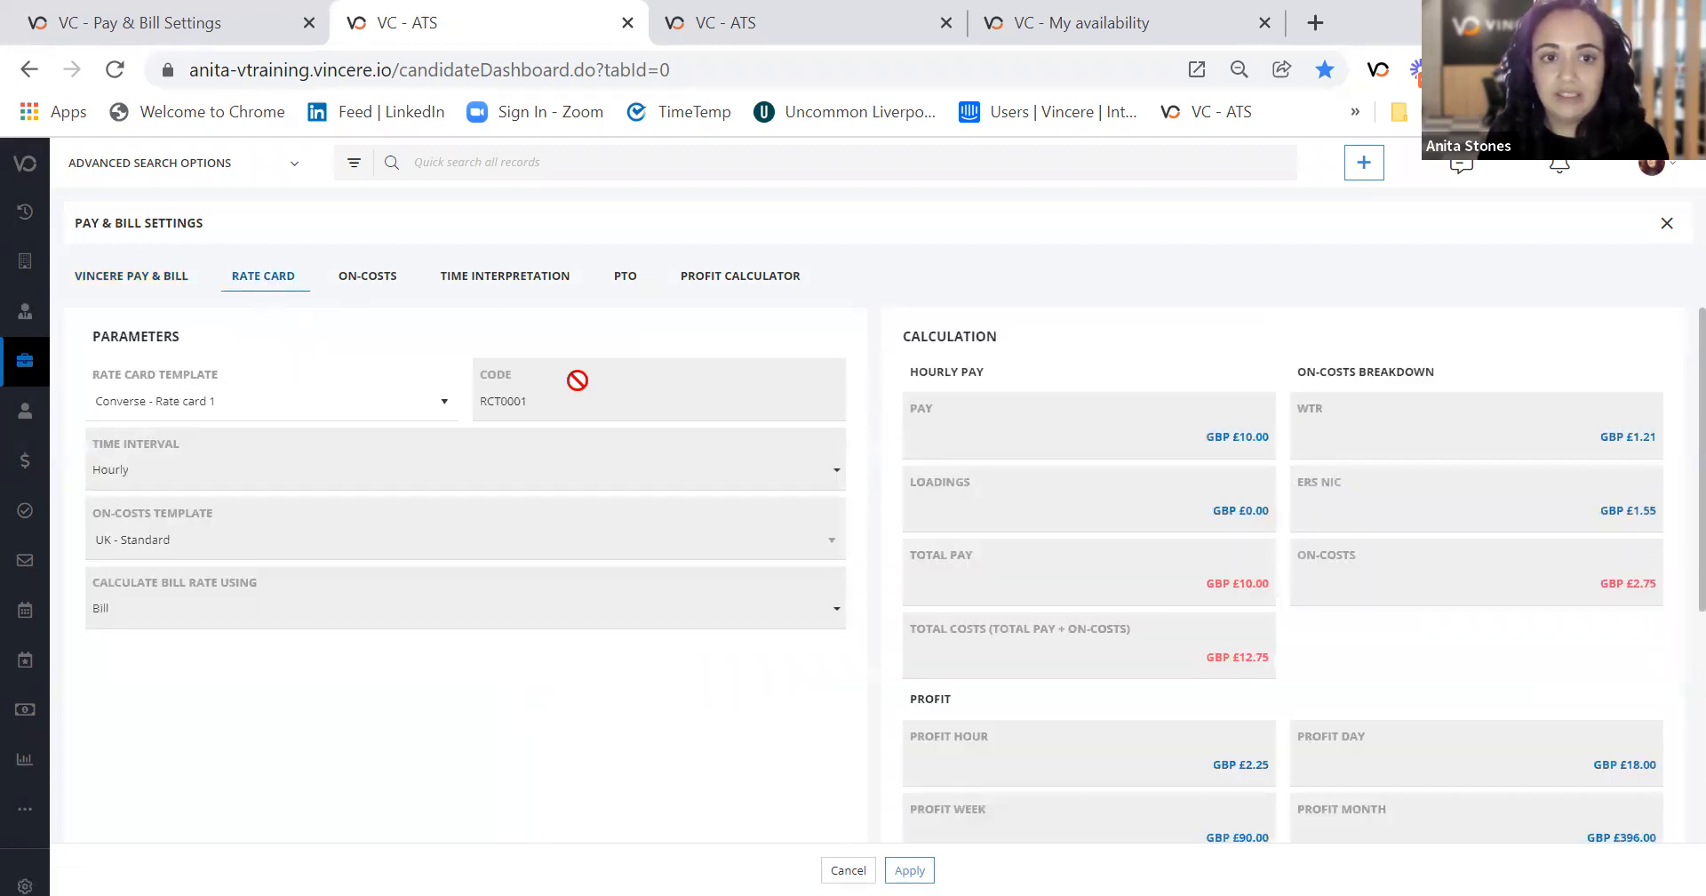
{"action": "scroll", "coordinate": [622, 632], "scroll_direction": "down", "scroll_amount": 5}
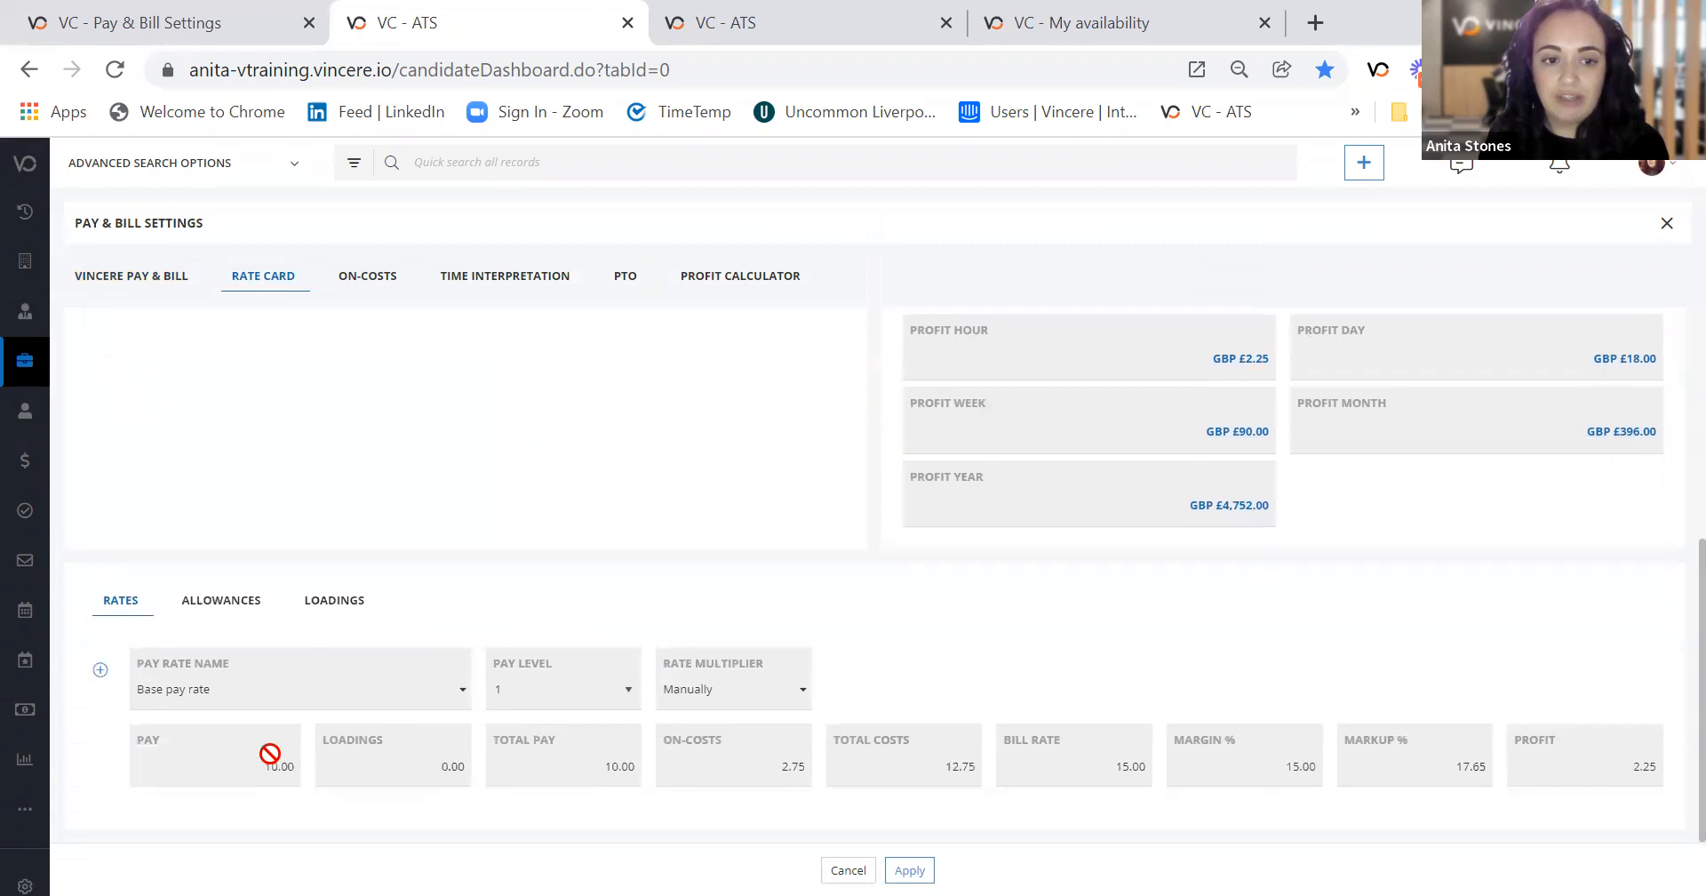
{"action": "scroll", "coordinate": [524, 712], "scroll_direction": "up", "scroll_amount": 3}
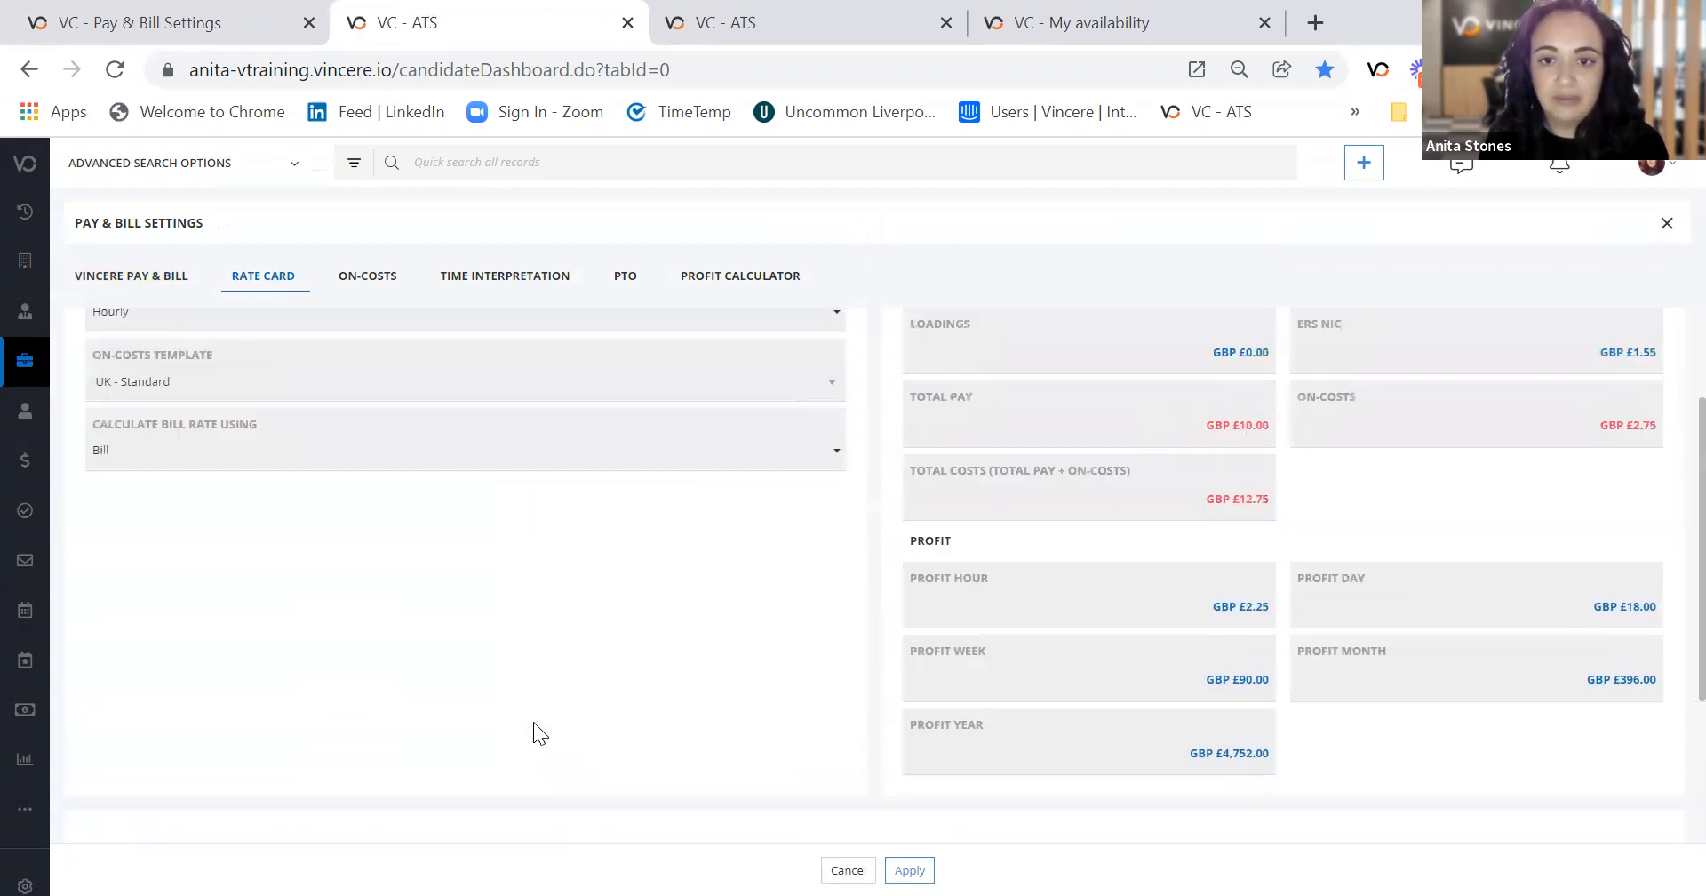
{"action": "scroll", "coordinate": [533, 721], "scroll_direction": "up", "scroll_amount": 2}
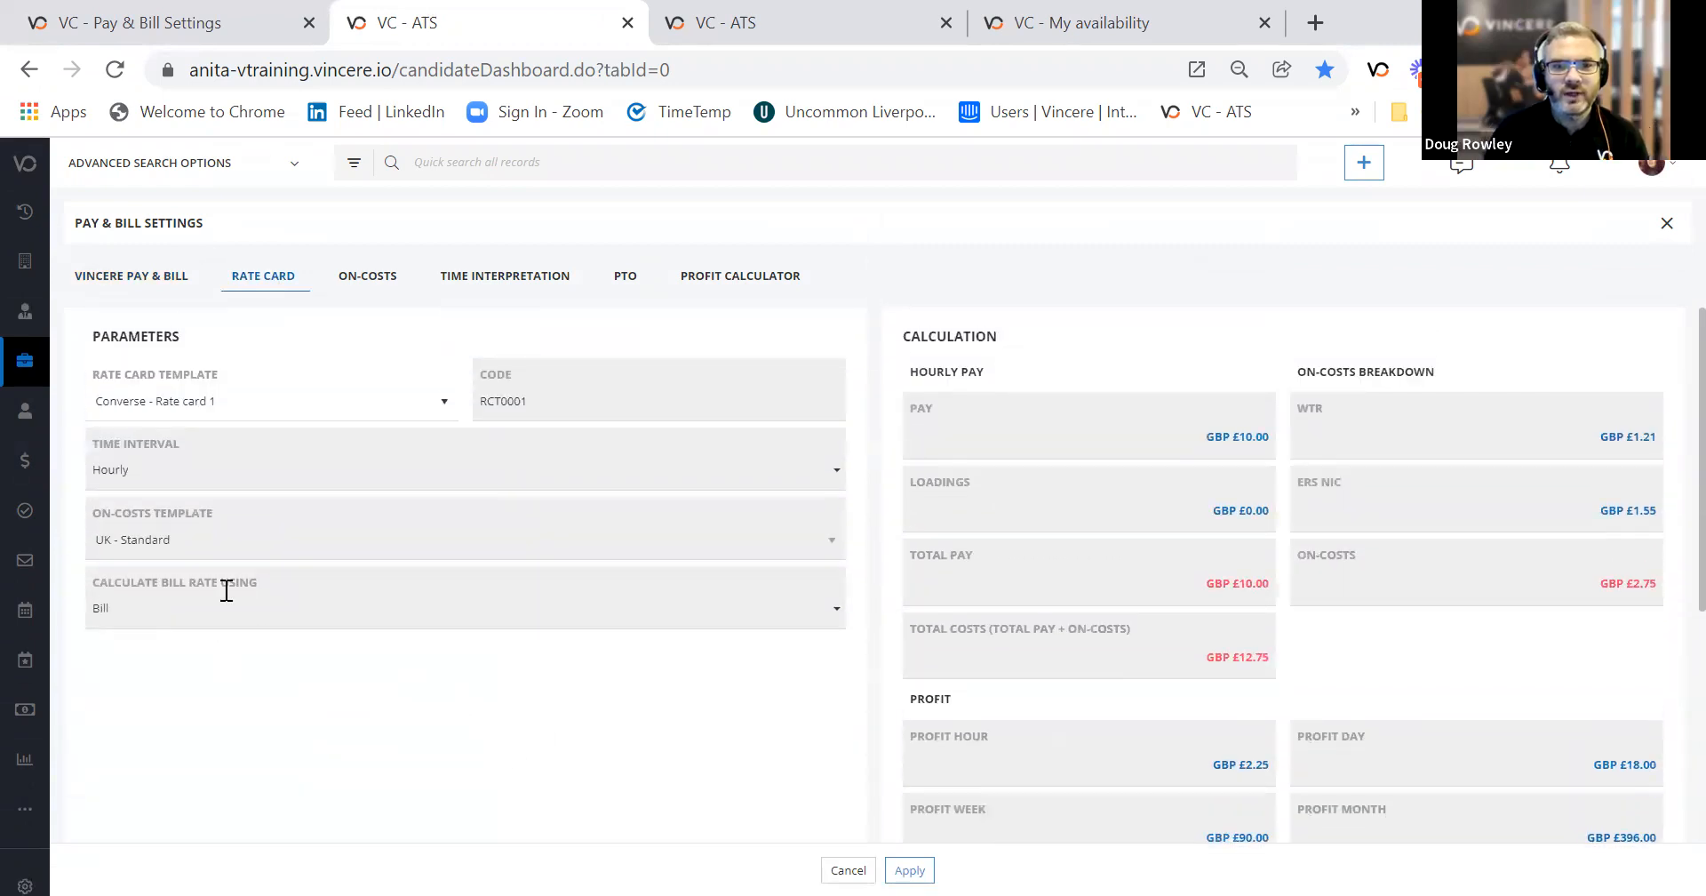
Try the Custom rate card template, select its base pay value, and switch back to Converse - Rate card 1.
{"action": "left_click", "coordinate": [238, 407]}
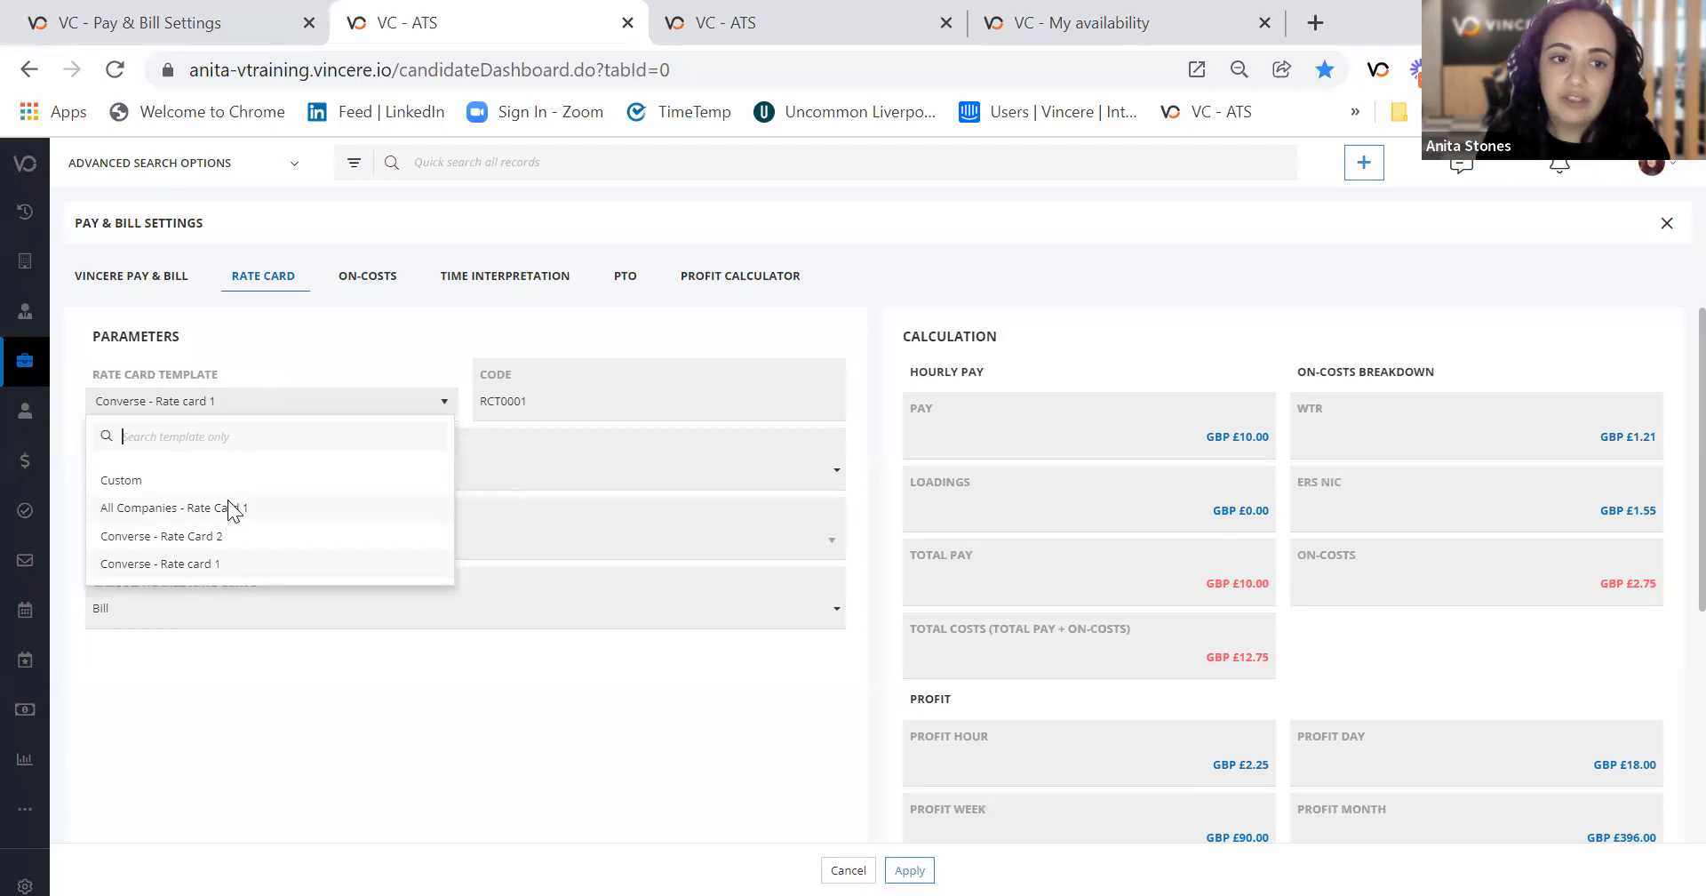
{"action": "left_click", "coordinate": [128, 482]}
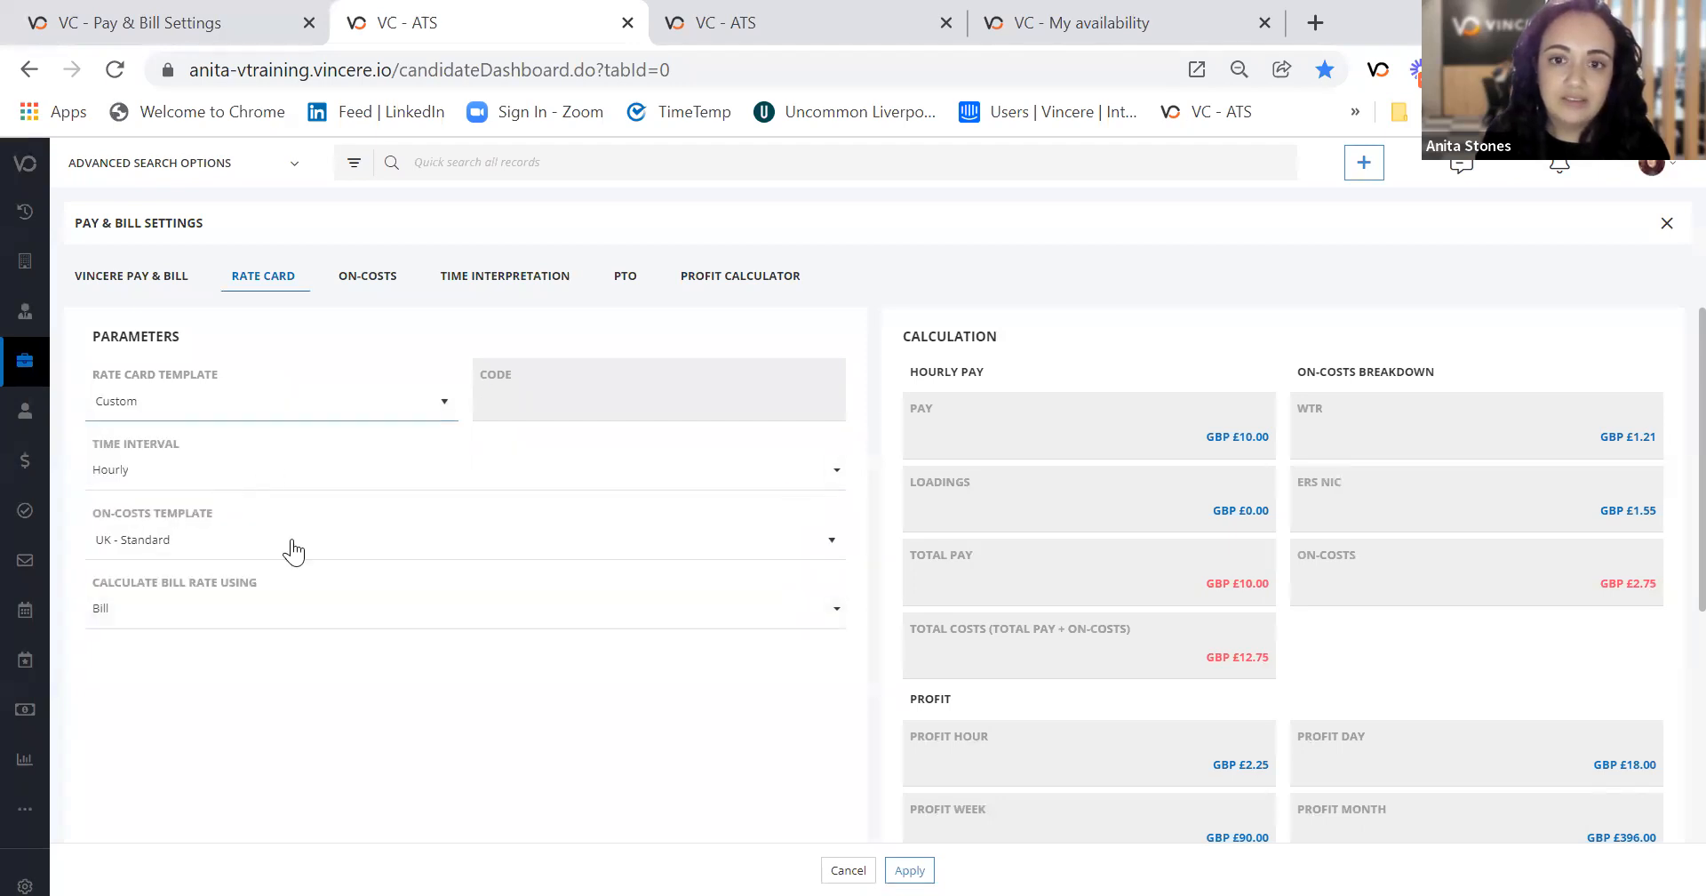
{"action": "scroll", "coordinate": [284, 560], "scroll_direction": "down", "scroll_amount": 5}
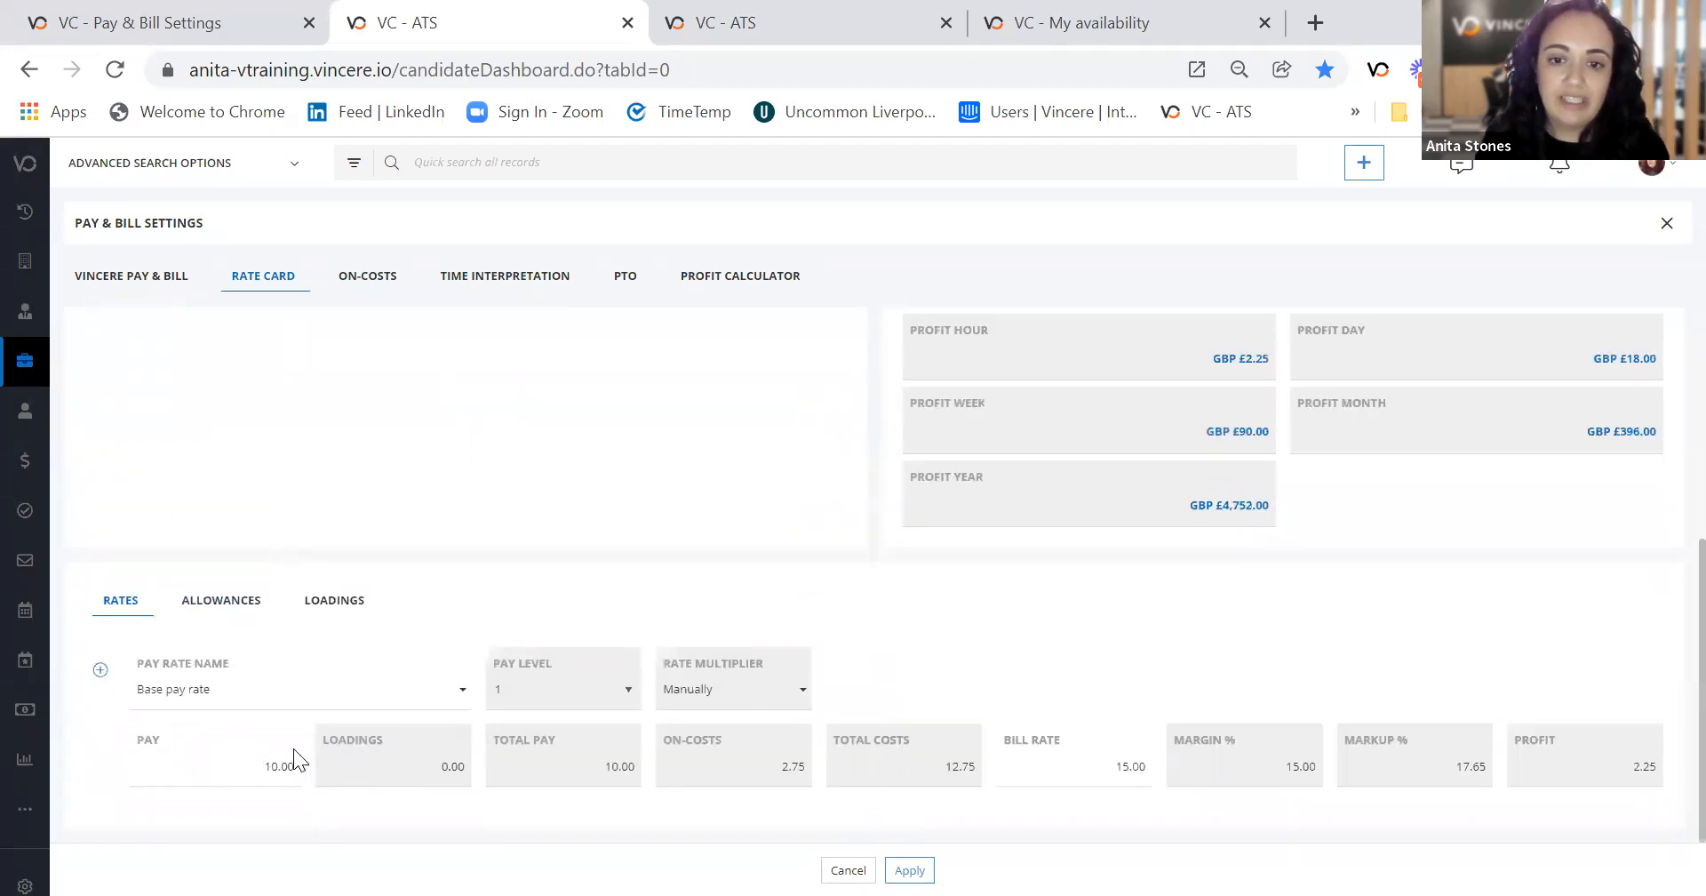
{"action": "double_click", "coordinate": [271, 768]}
{"action": "scroll", "coordinate": [273, 526], "scroll_direction": "up", "scroll_amount": 5}
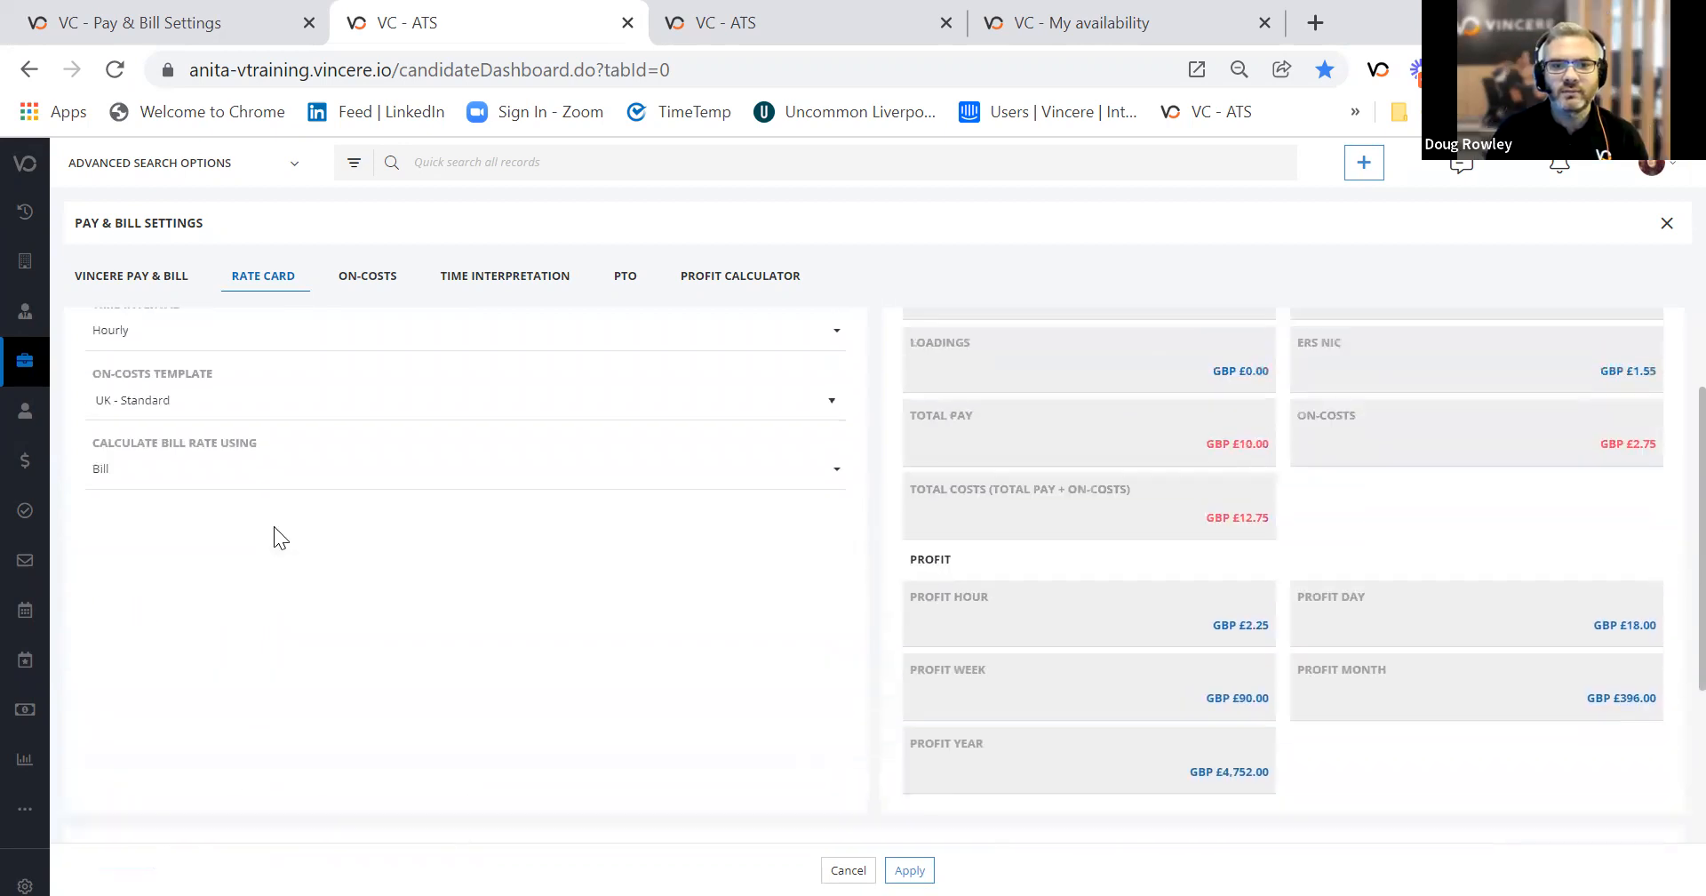
{"action": "left_click", "coordinate": [228, 402]}
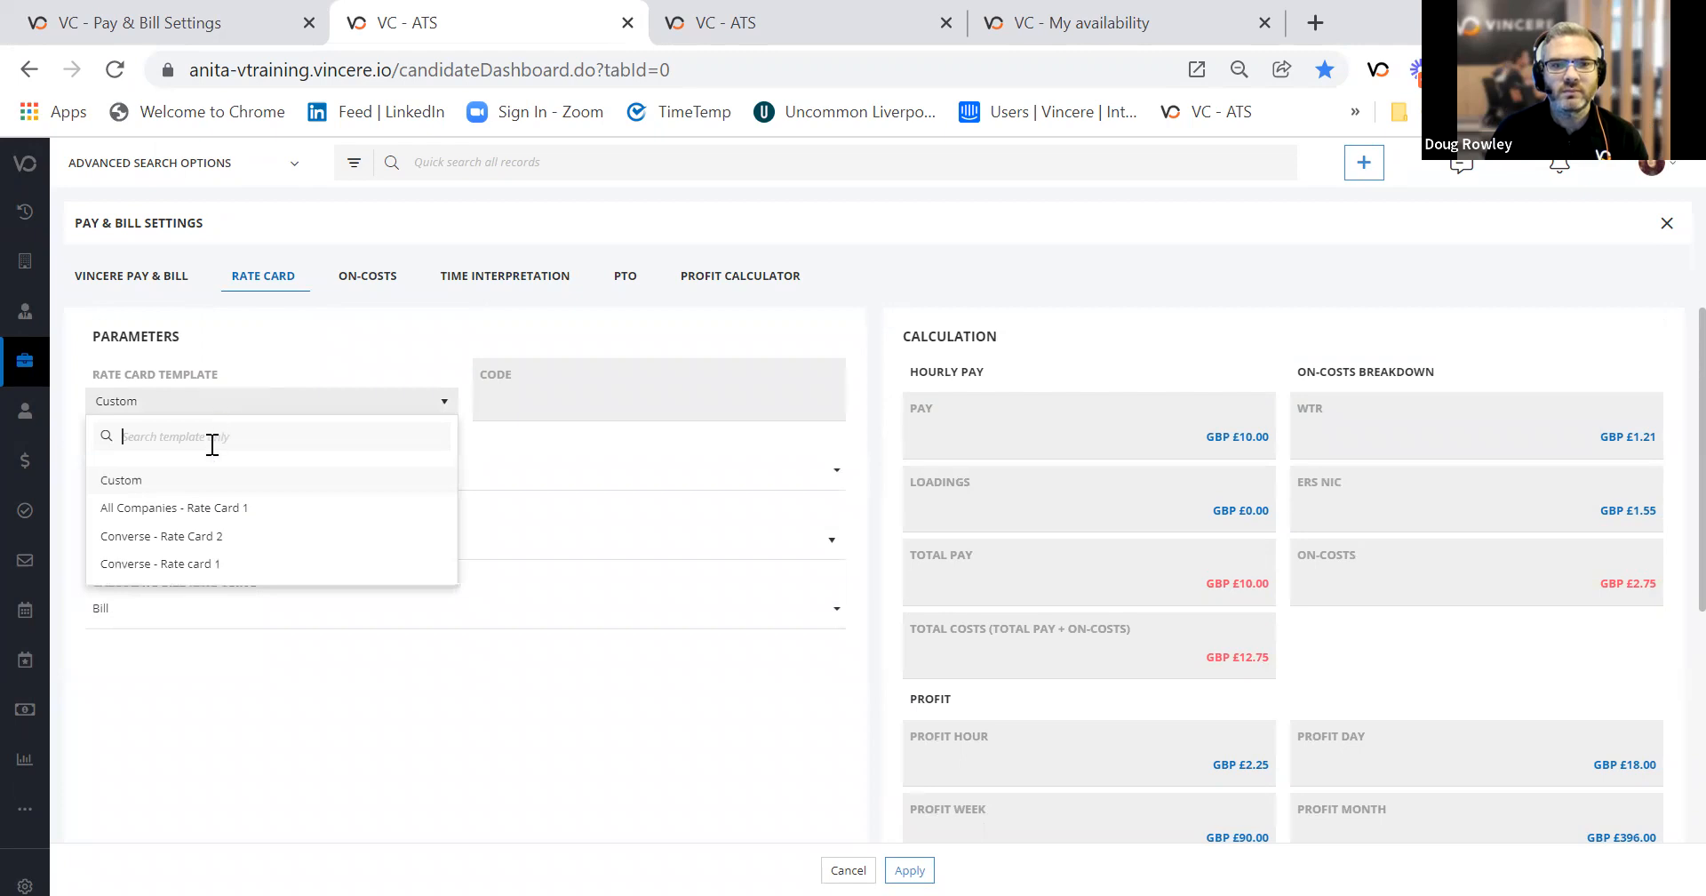
{"action": "left_click", "coordinate": [229, 567]}
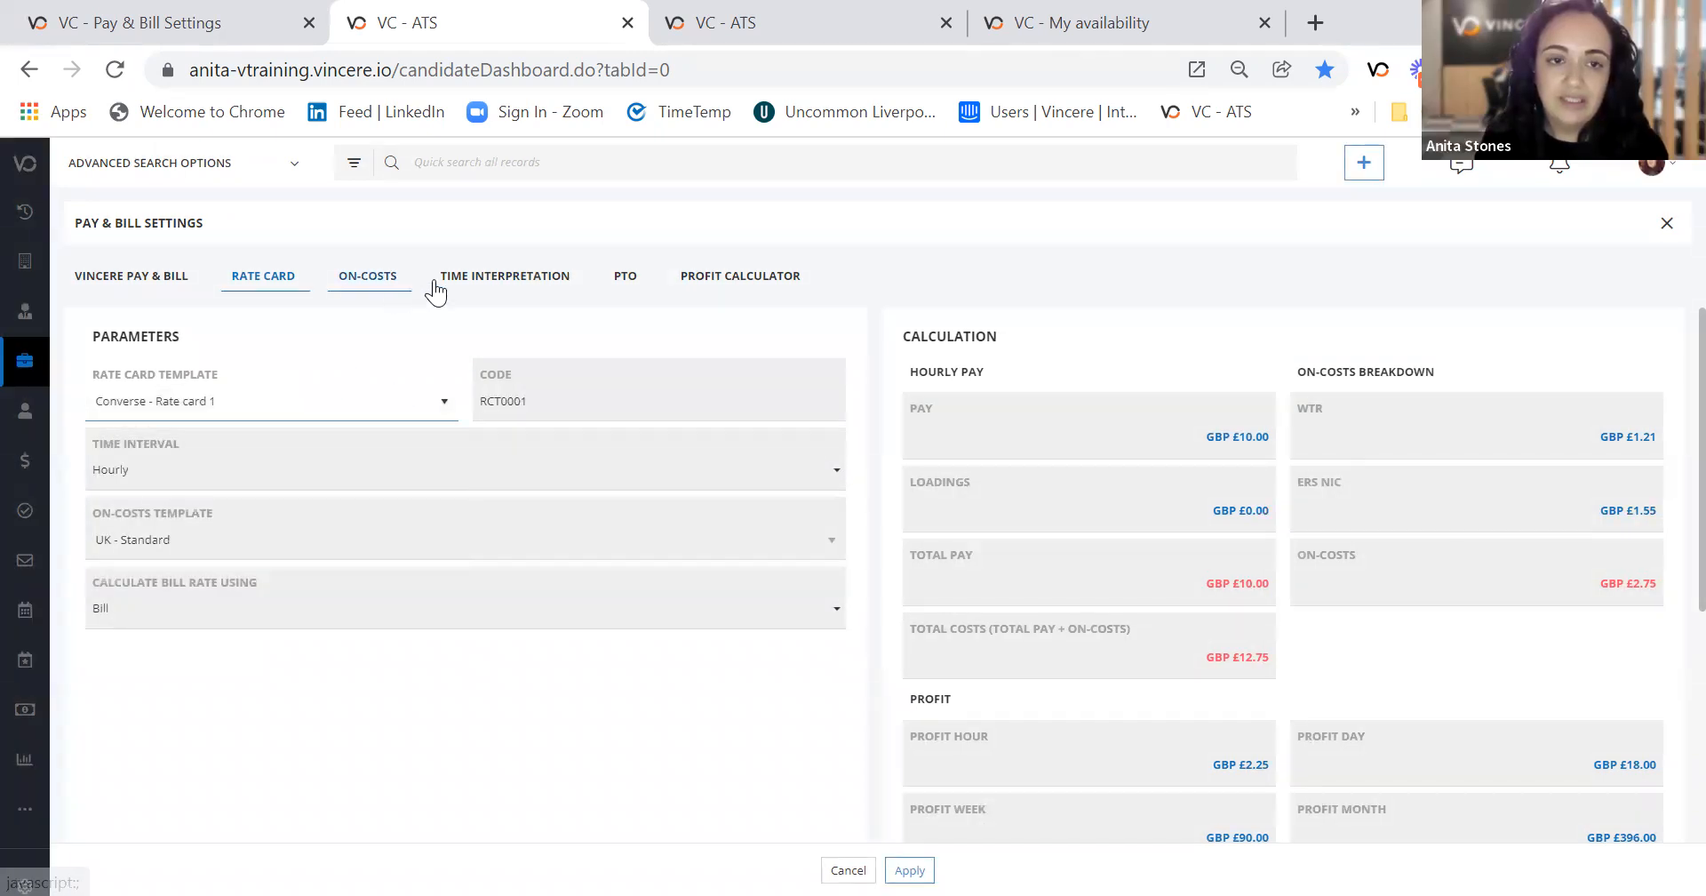
Check the on-costs and time interpretation settings of the job, and leave the Pay & Bill Settings.
{"action": "left_click", "coordinate": [372, 277]}
{"action": "left_click", "coordinate": [466, 280]}
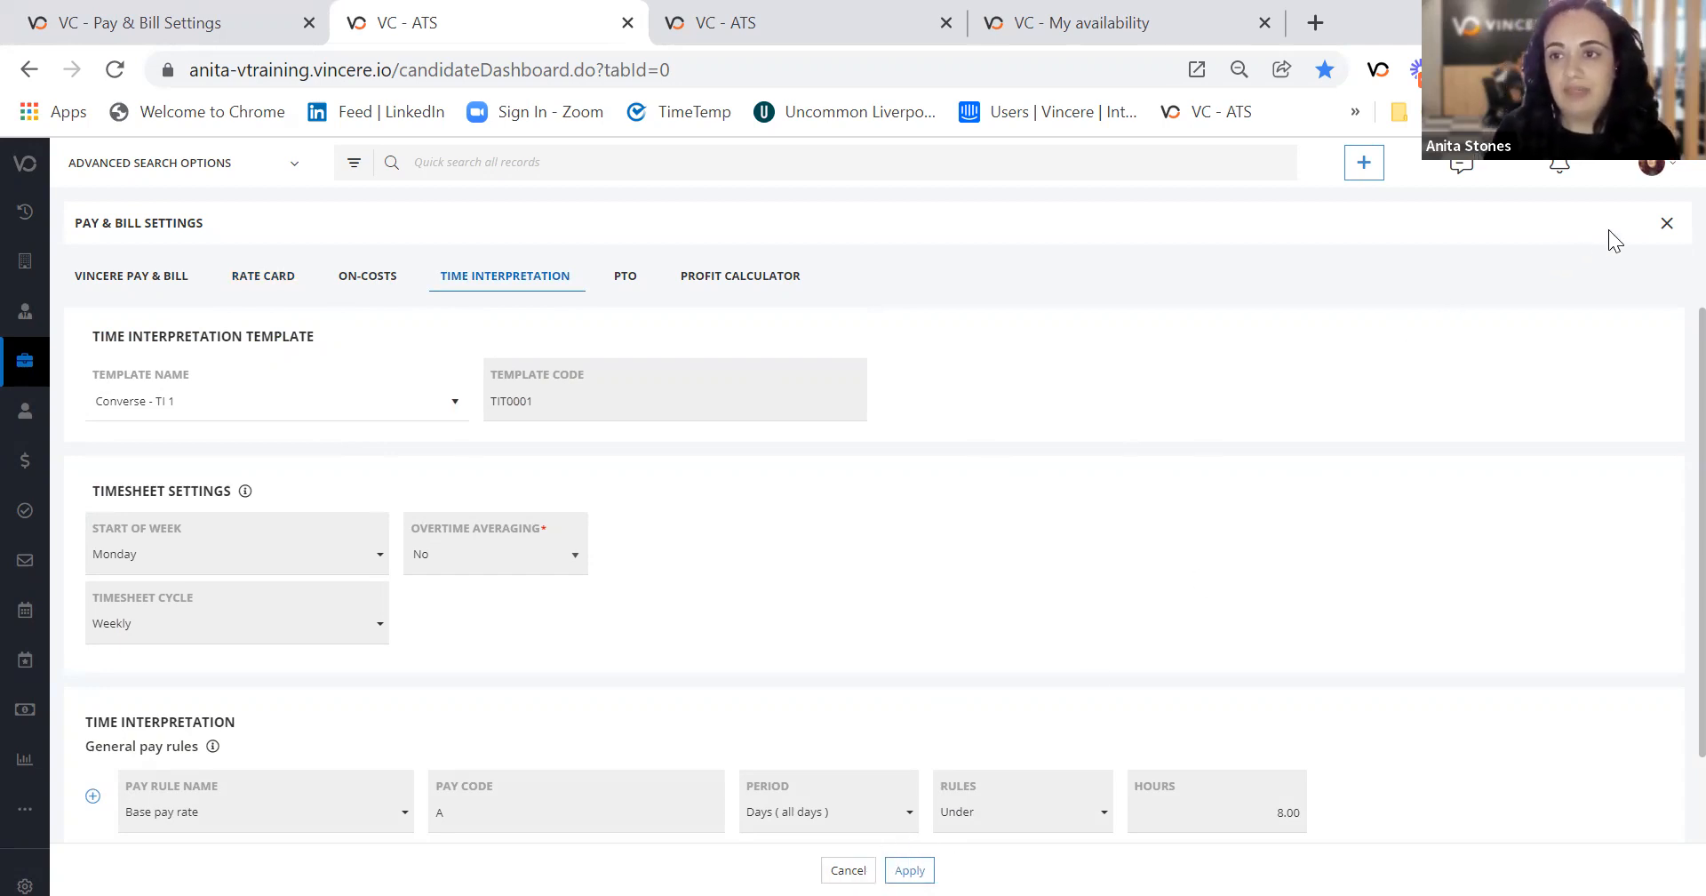
{"action": "left_click", "coordinate": [1666, 223]}
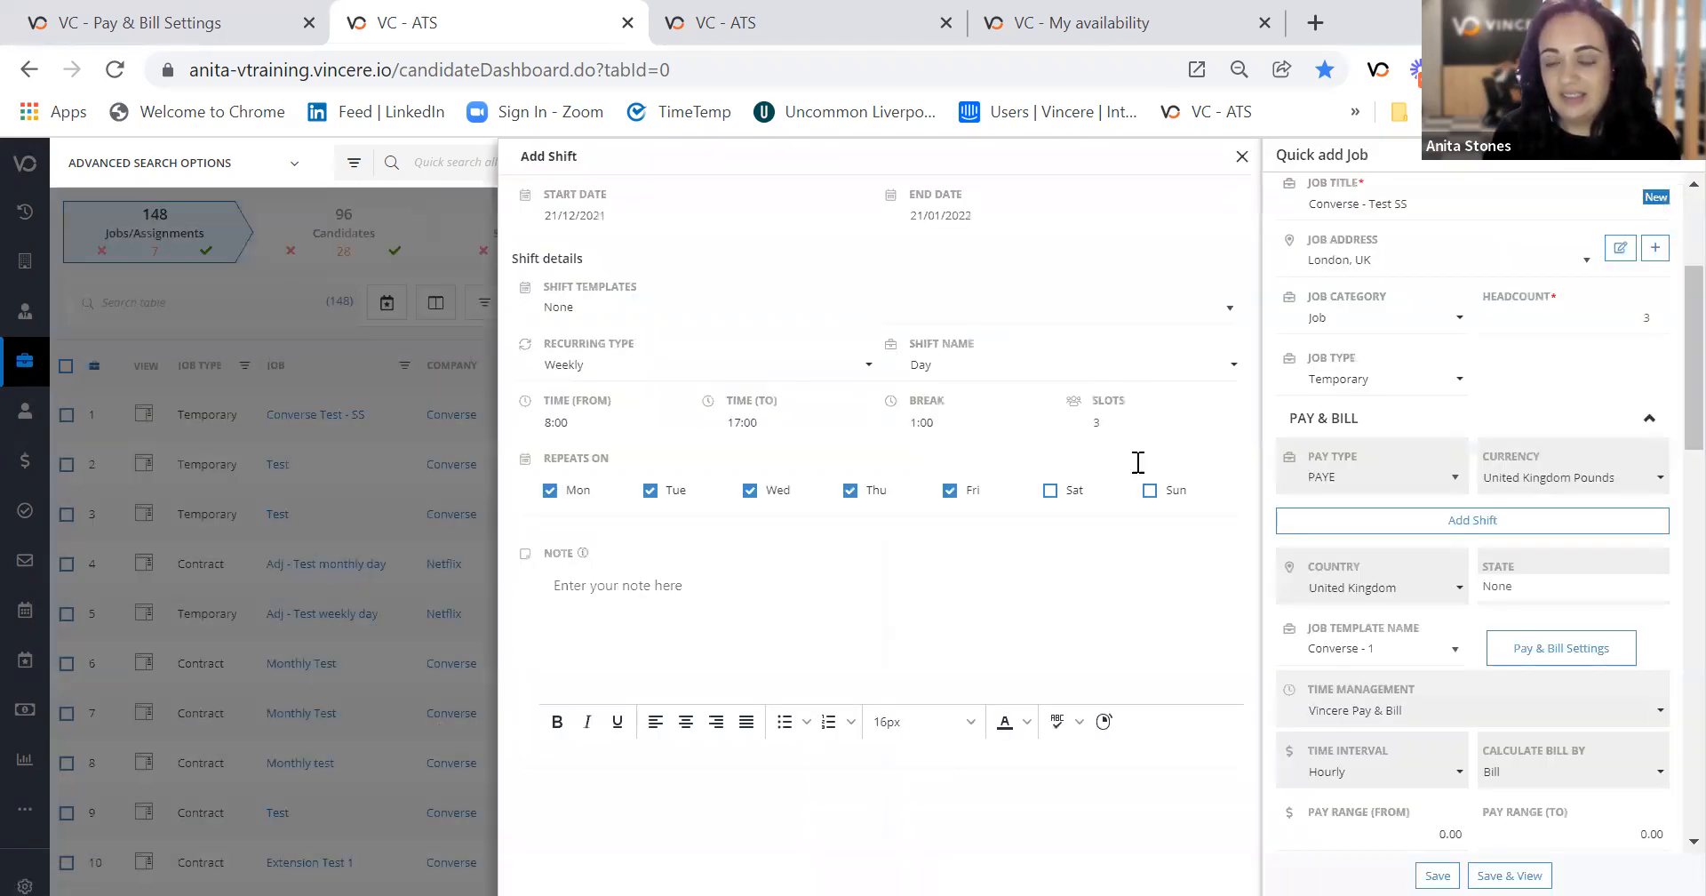
Review the remaining pay, forecasting and approval fields of the Converse - Test SS job, and save and view it.
{"action": "scroll", "coordinate": [1382, 582], "scroll_direction": "down", "scroll_amount": 3}
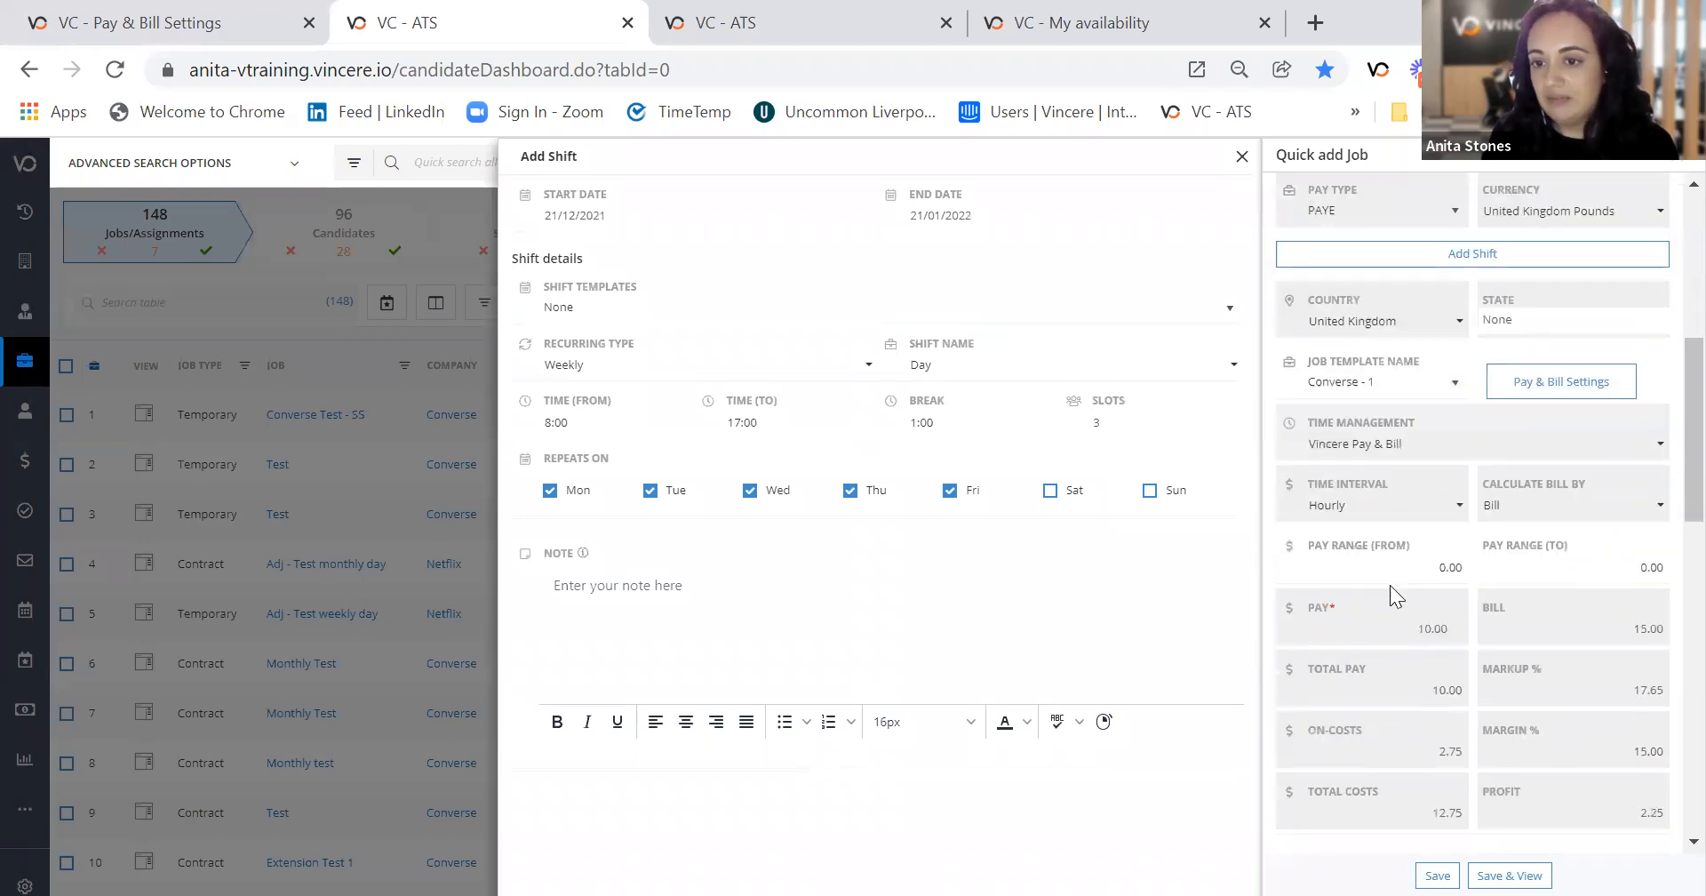
{"action": "scroll", "coordinate": [1390, 589], "scroll_direction": "down", "scroll_amount": 2}
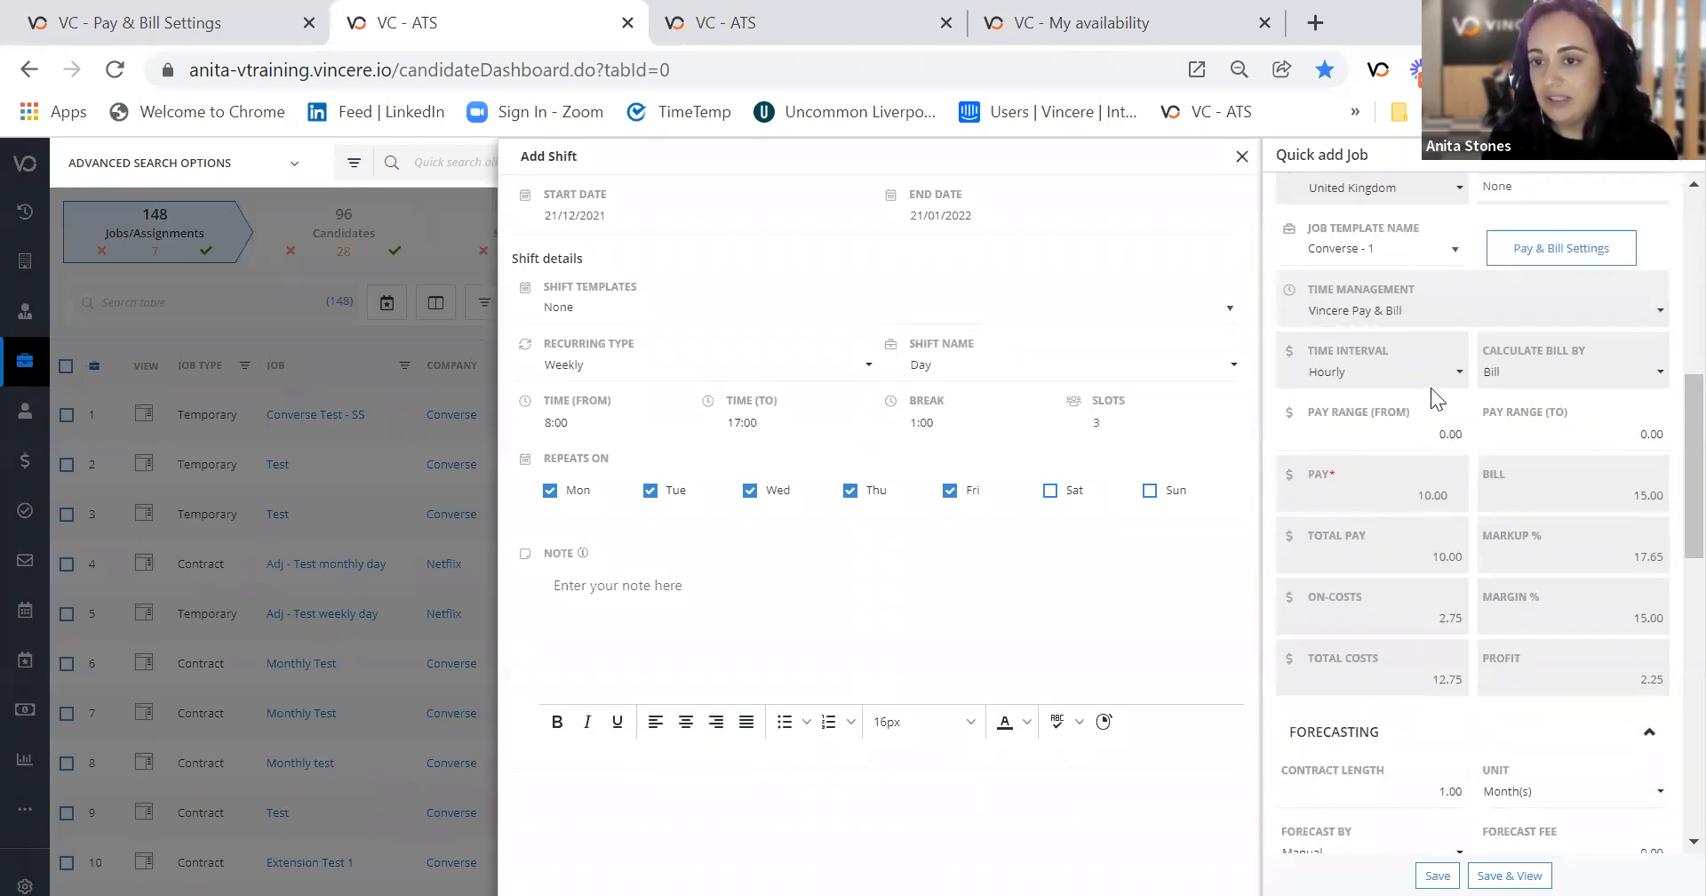
{"action": "scroll", "coordinate": [1417, 637], "scroll_direction": "down", "scroll_amount": 3}
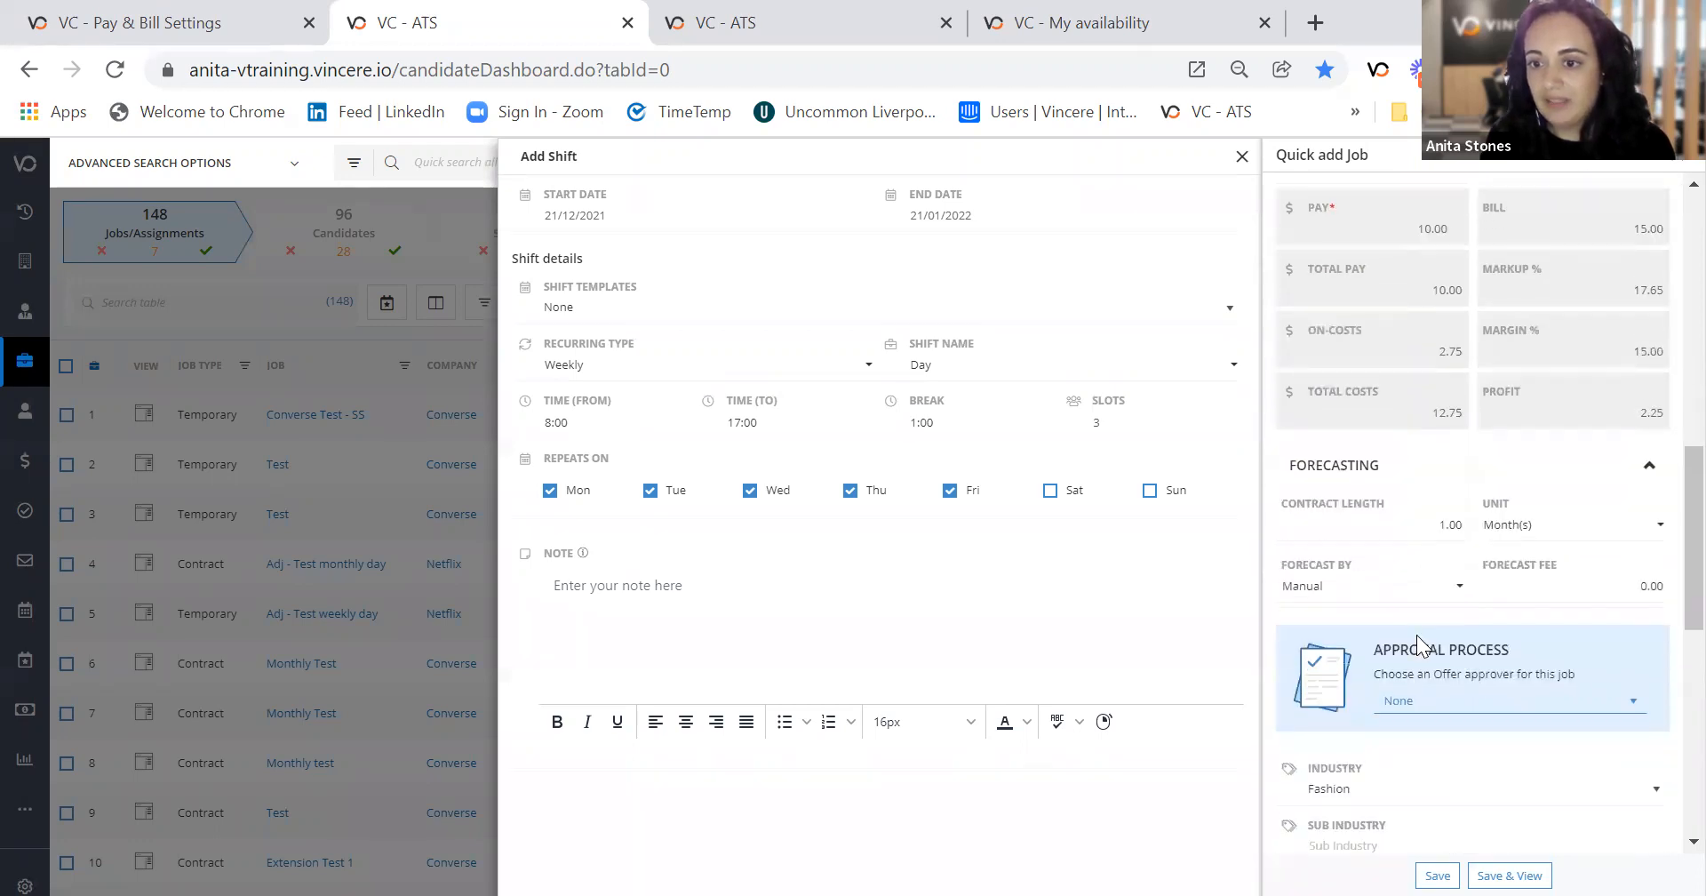
{"action": "scroll", "coordinate": [1417, 635], "scroll_direction": "down", "scroll_amount": 4}
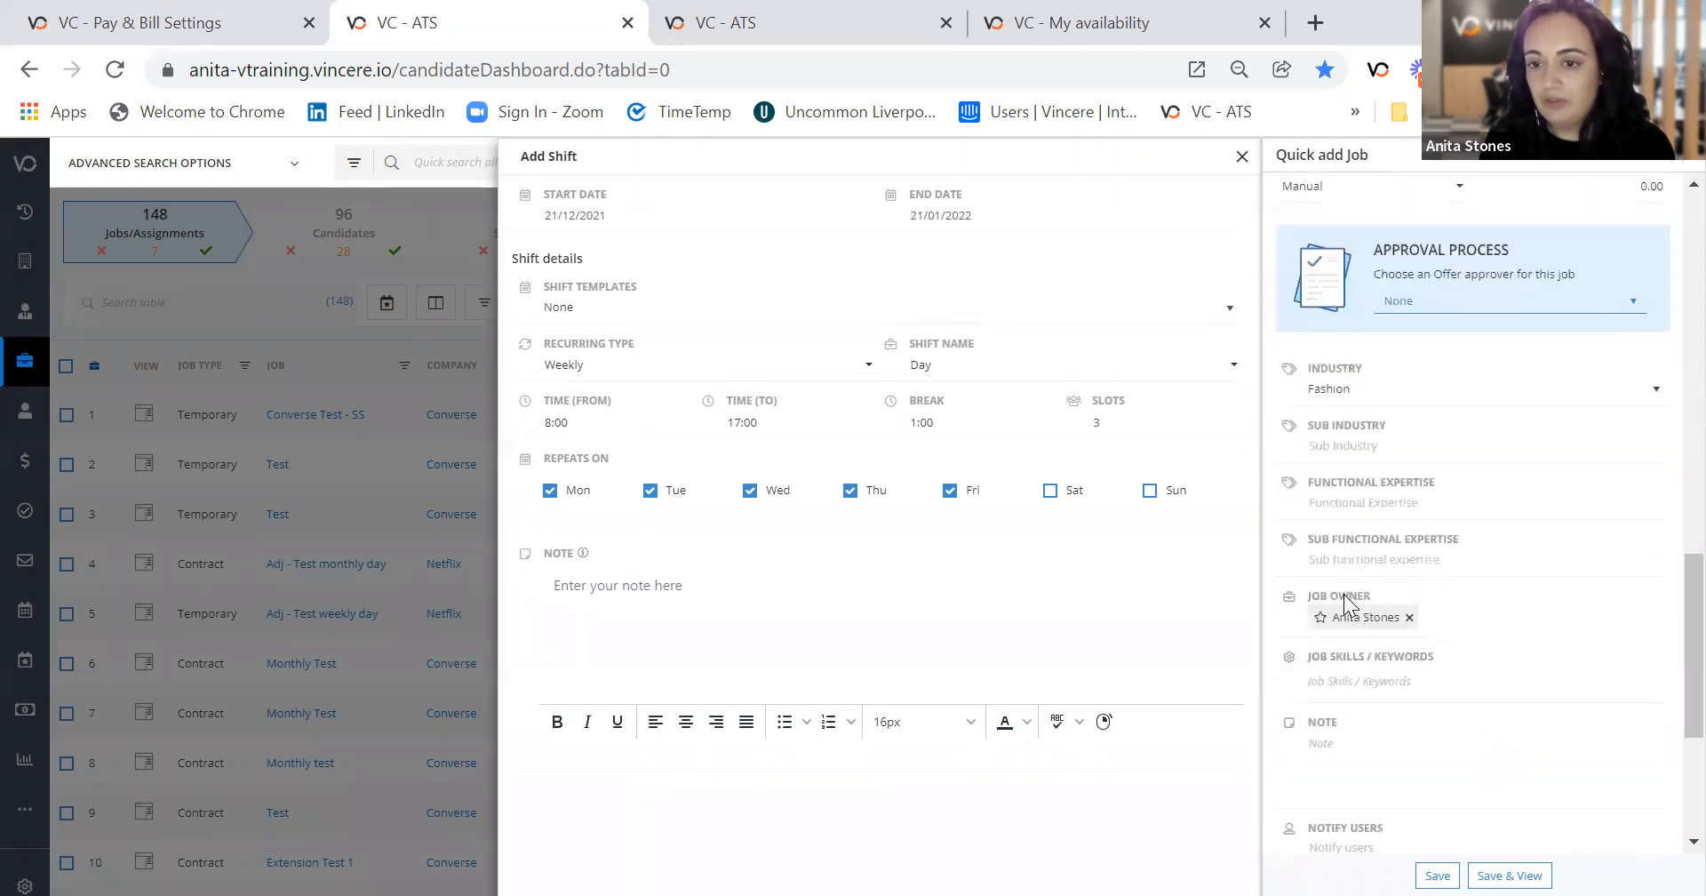
{"action": "scroll", "coordinate": [1367, 577], "scroll_direction": "down", "scroll_amount": 4}
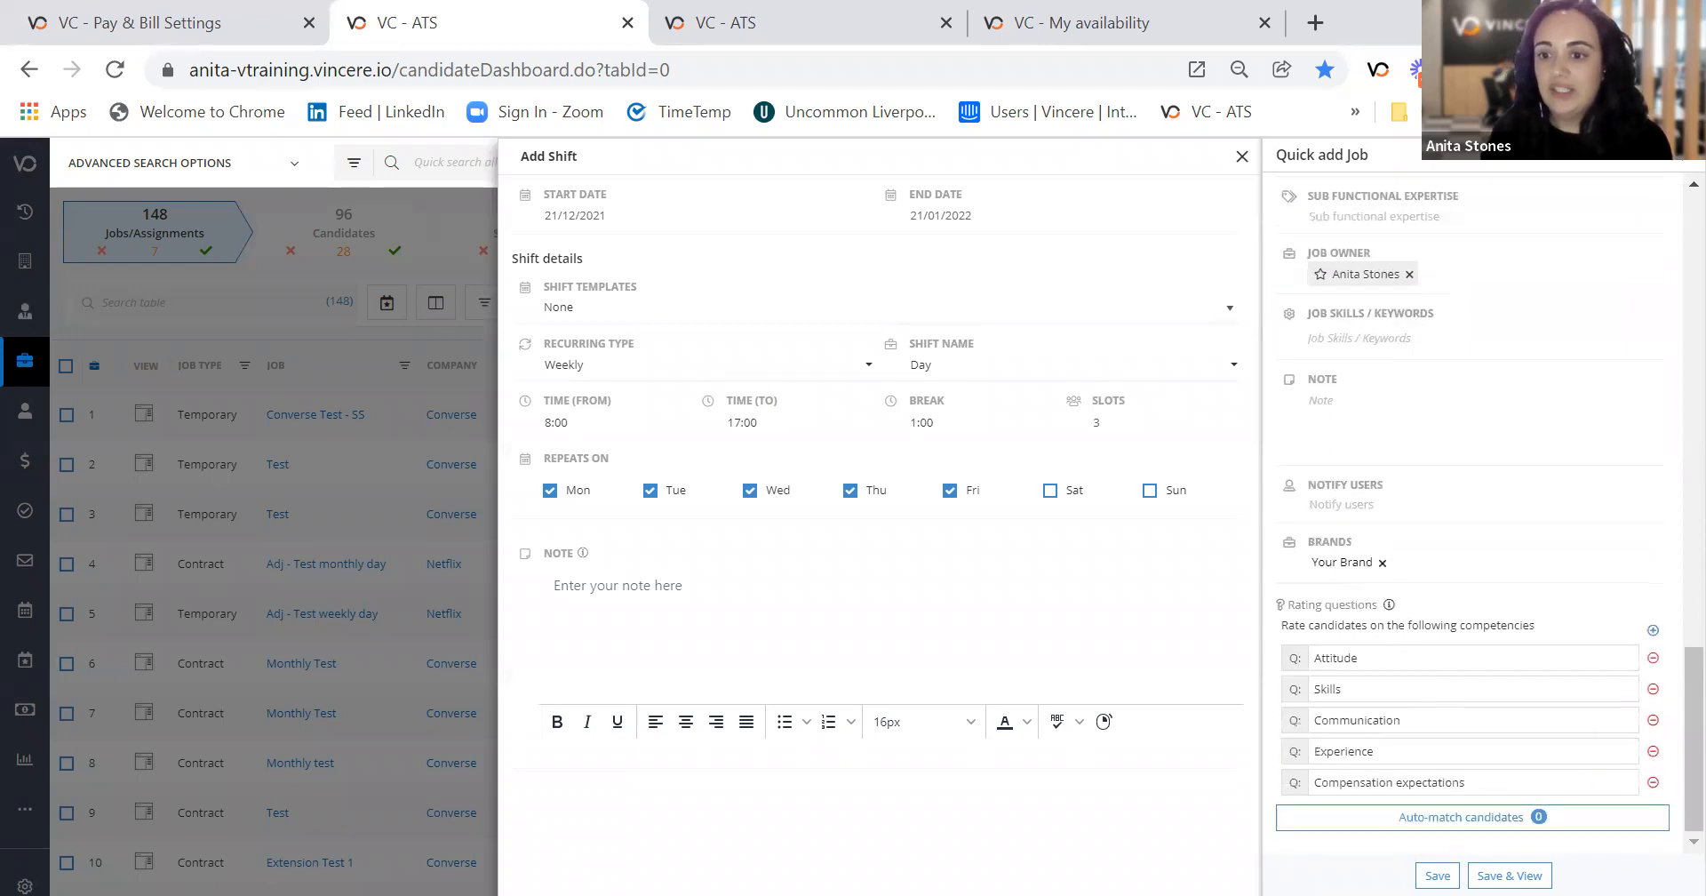
{"action": "left_click", "coordinate": [1495, 863]}
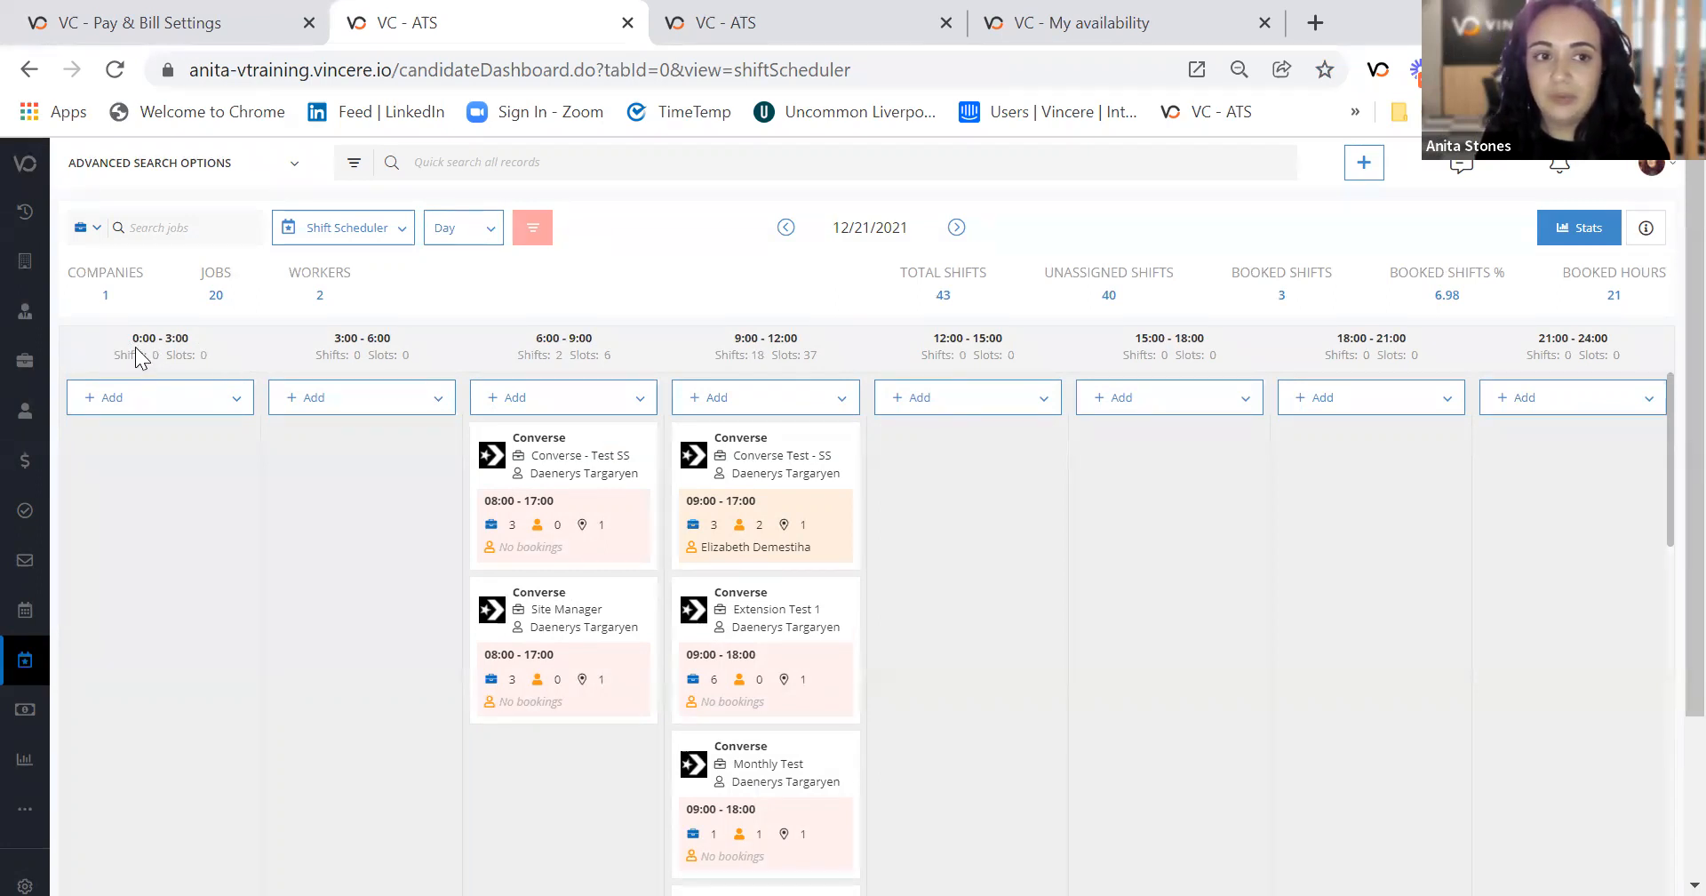
Filter the day's shift schedule to be viewed by hours.
{"action": "left_click", "coordinate": [532, 228]}
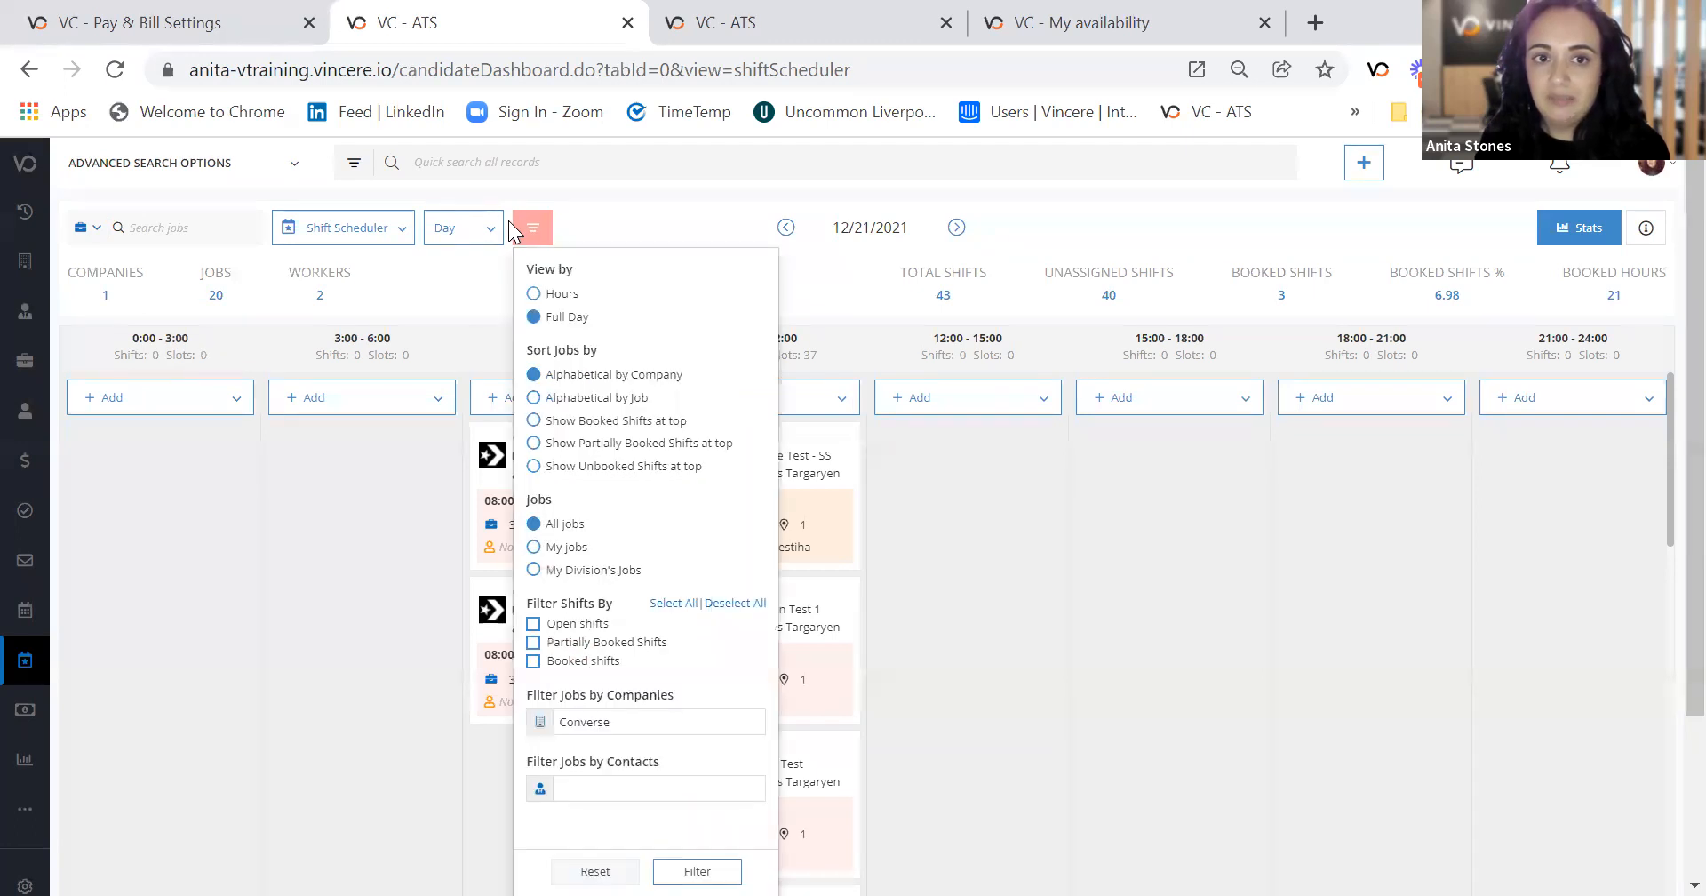
{"action": "left_click", "coordinate": [533, 296]}
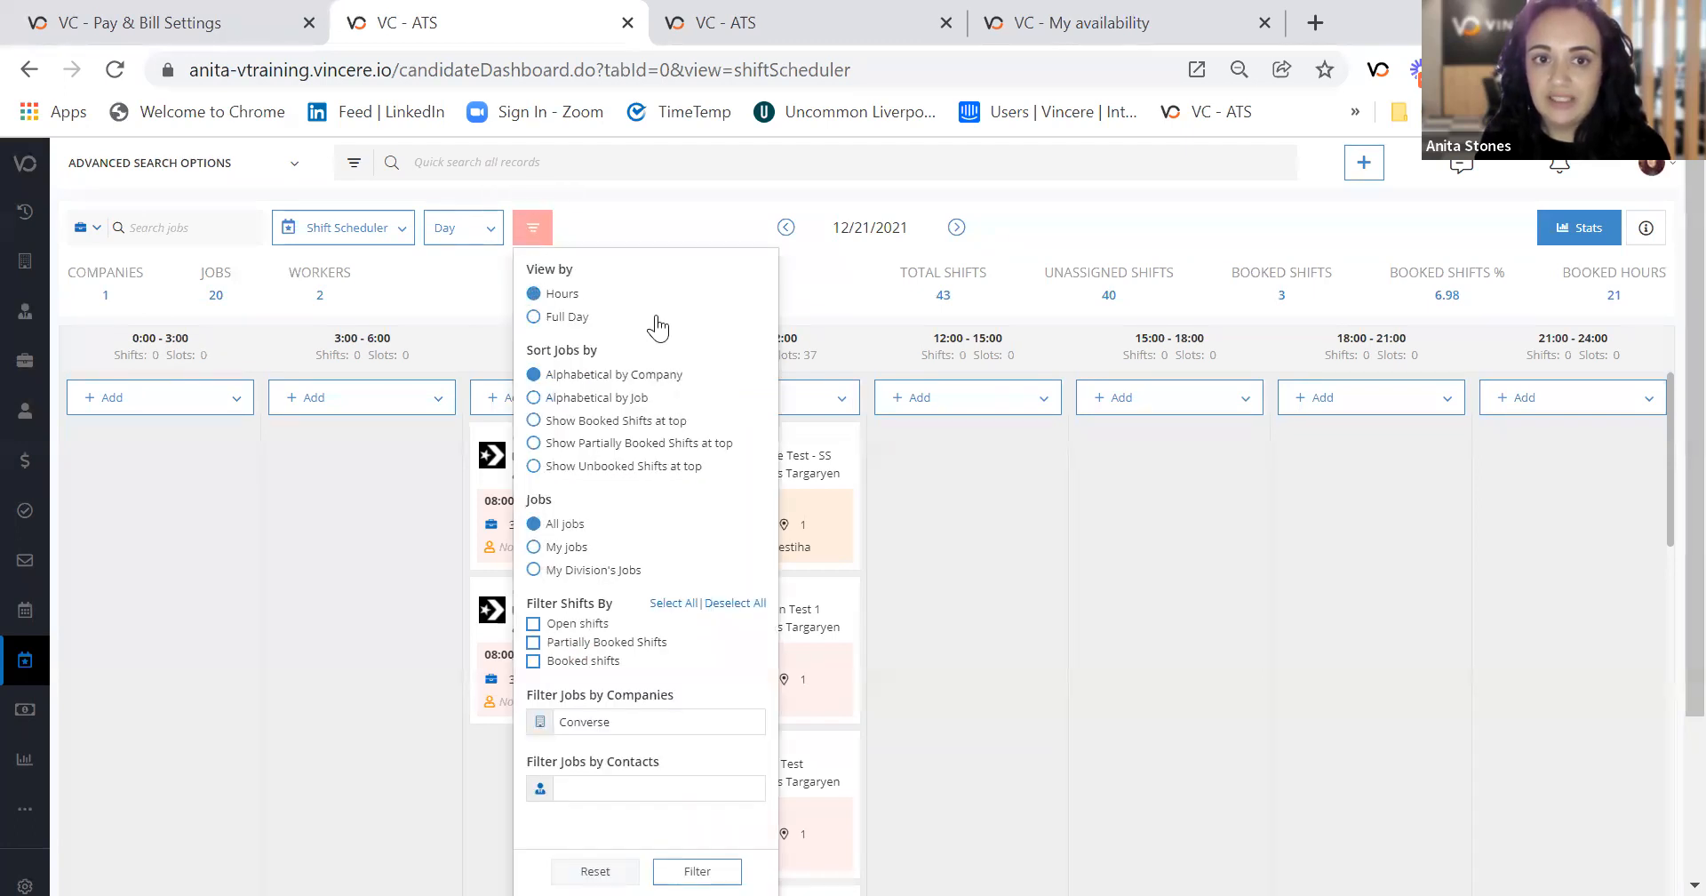
{"action": "left_click", "coordinate": [699, 871]}
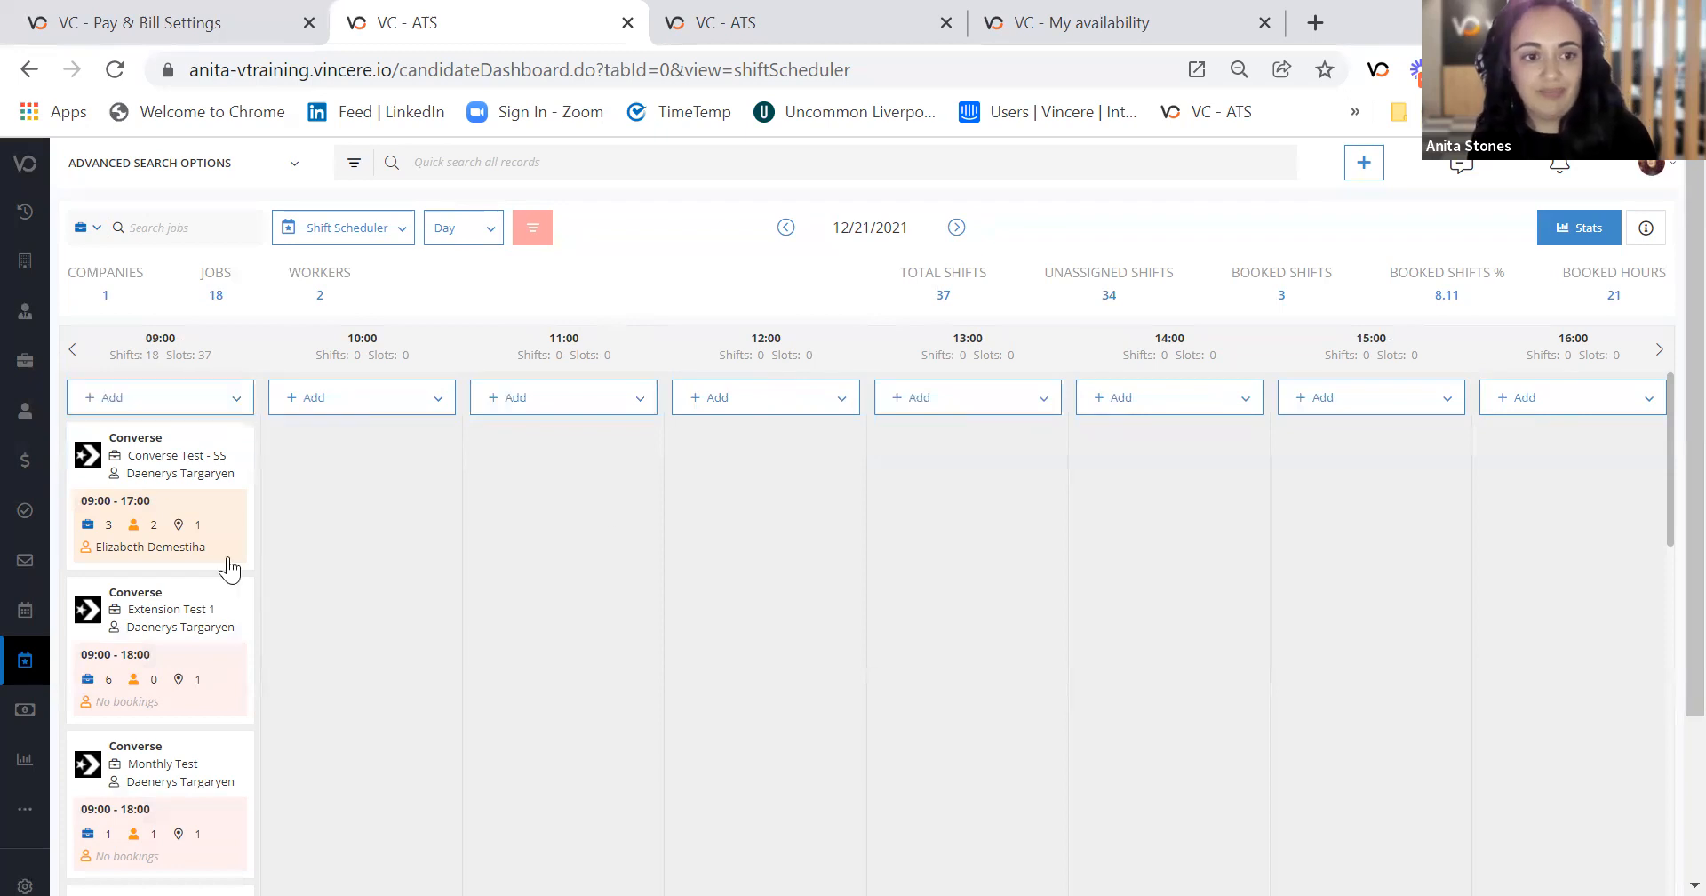
Look at the shift schedule in the Week and Month views, and return to the Day view.
{"action": "left_click", "coordinate": [492, 248]}
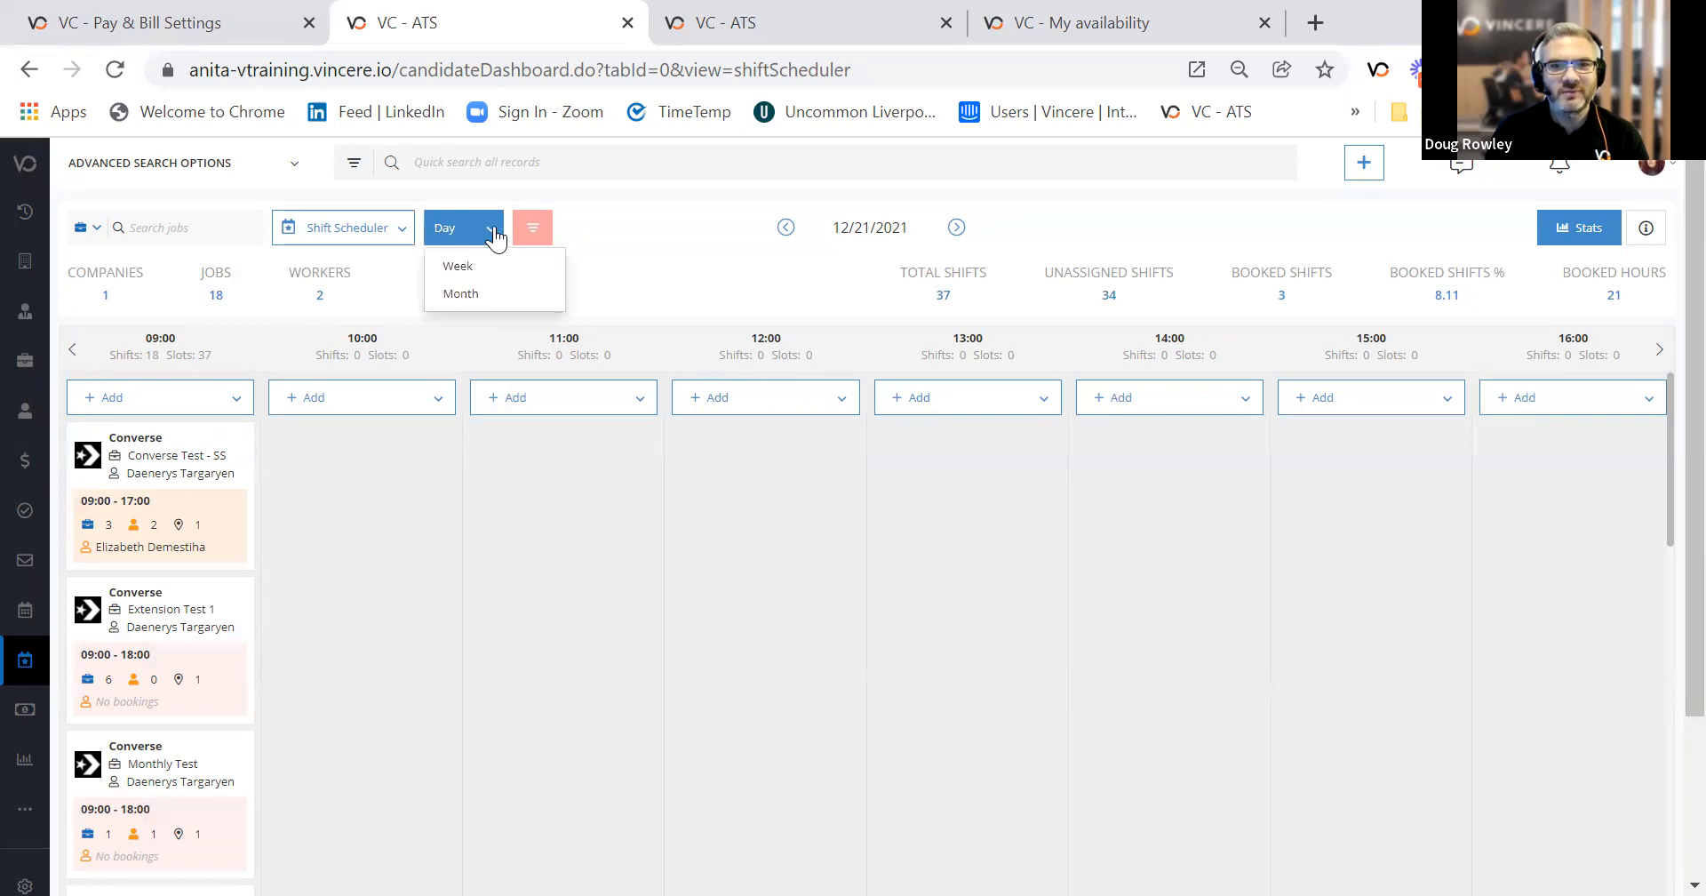
{"action": "left_click", "coordinate": [469, 265]}
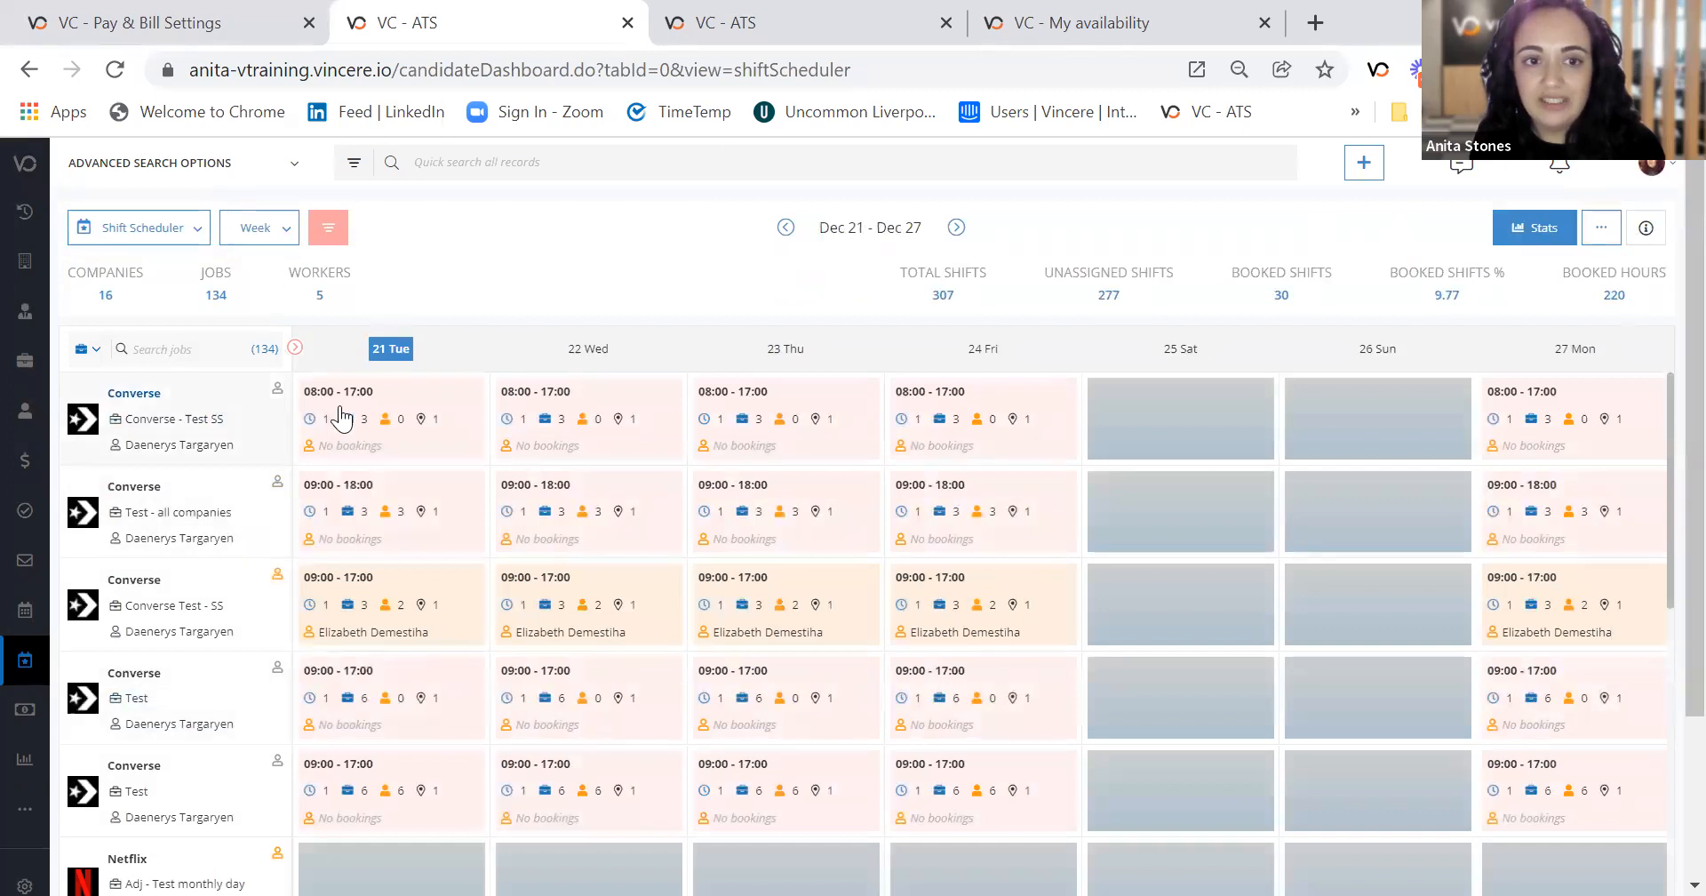
{"action": "left_click", "coordinate": [269, 232]}
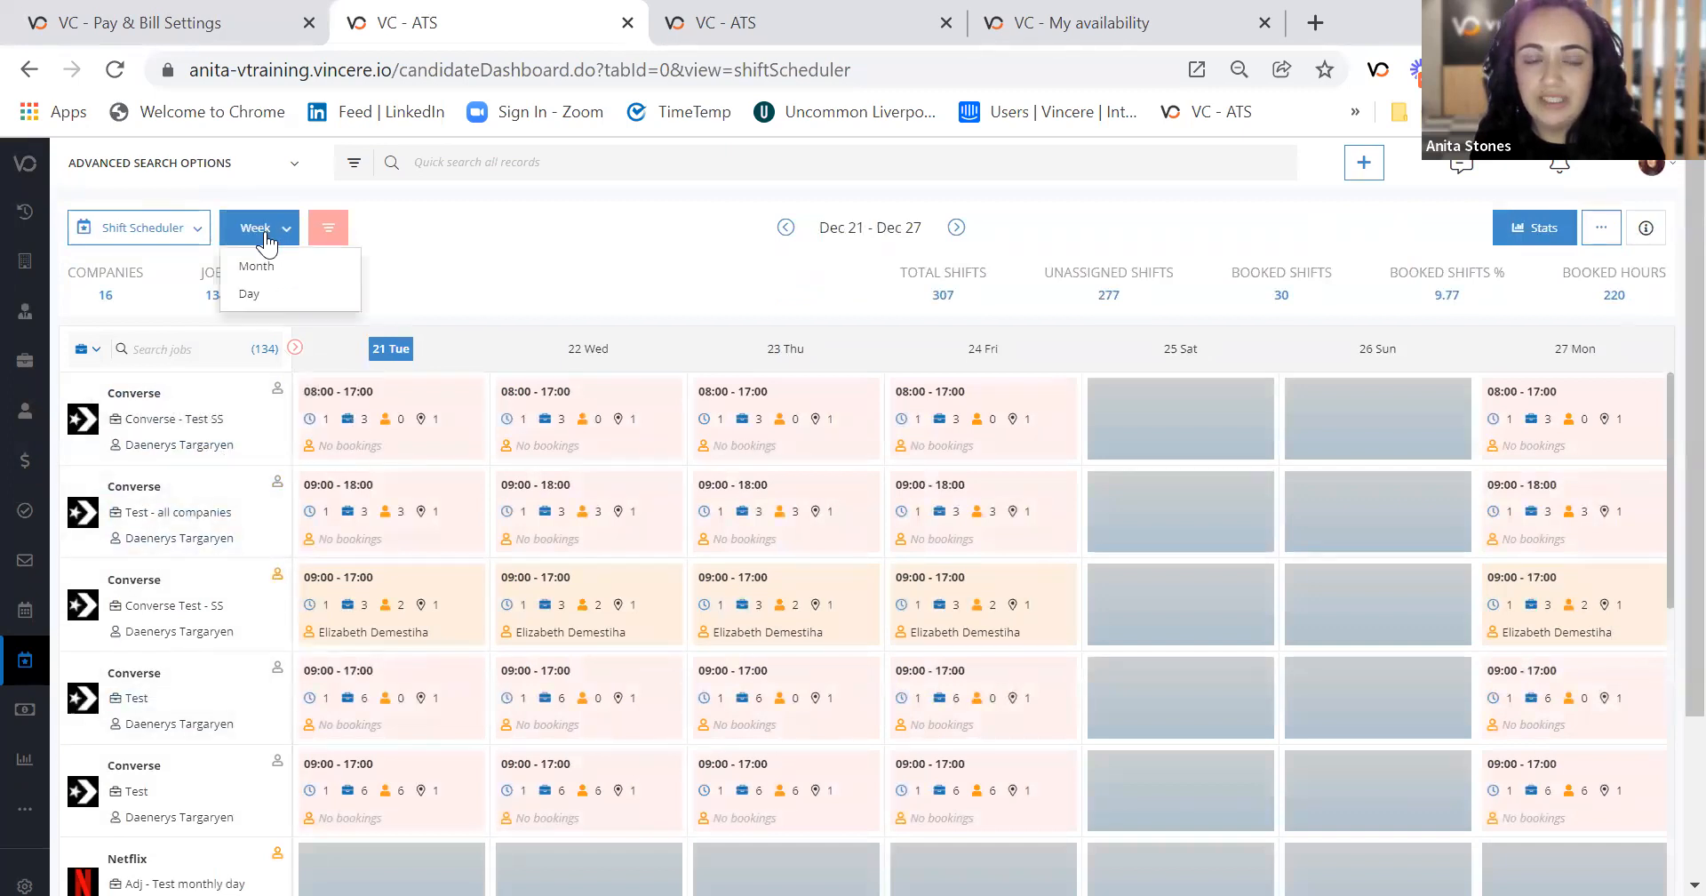
{"action": "left_click", "coordinate": [254, 267]}
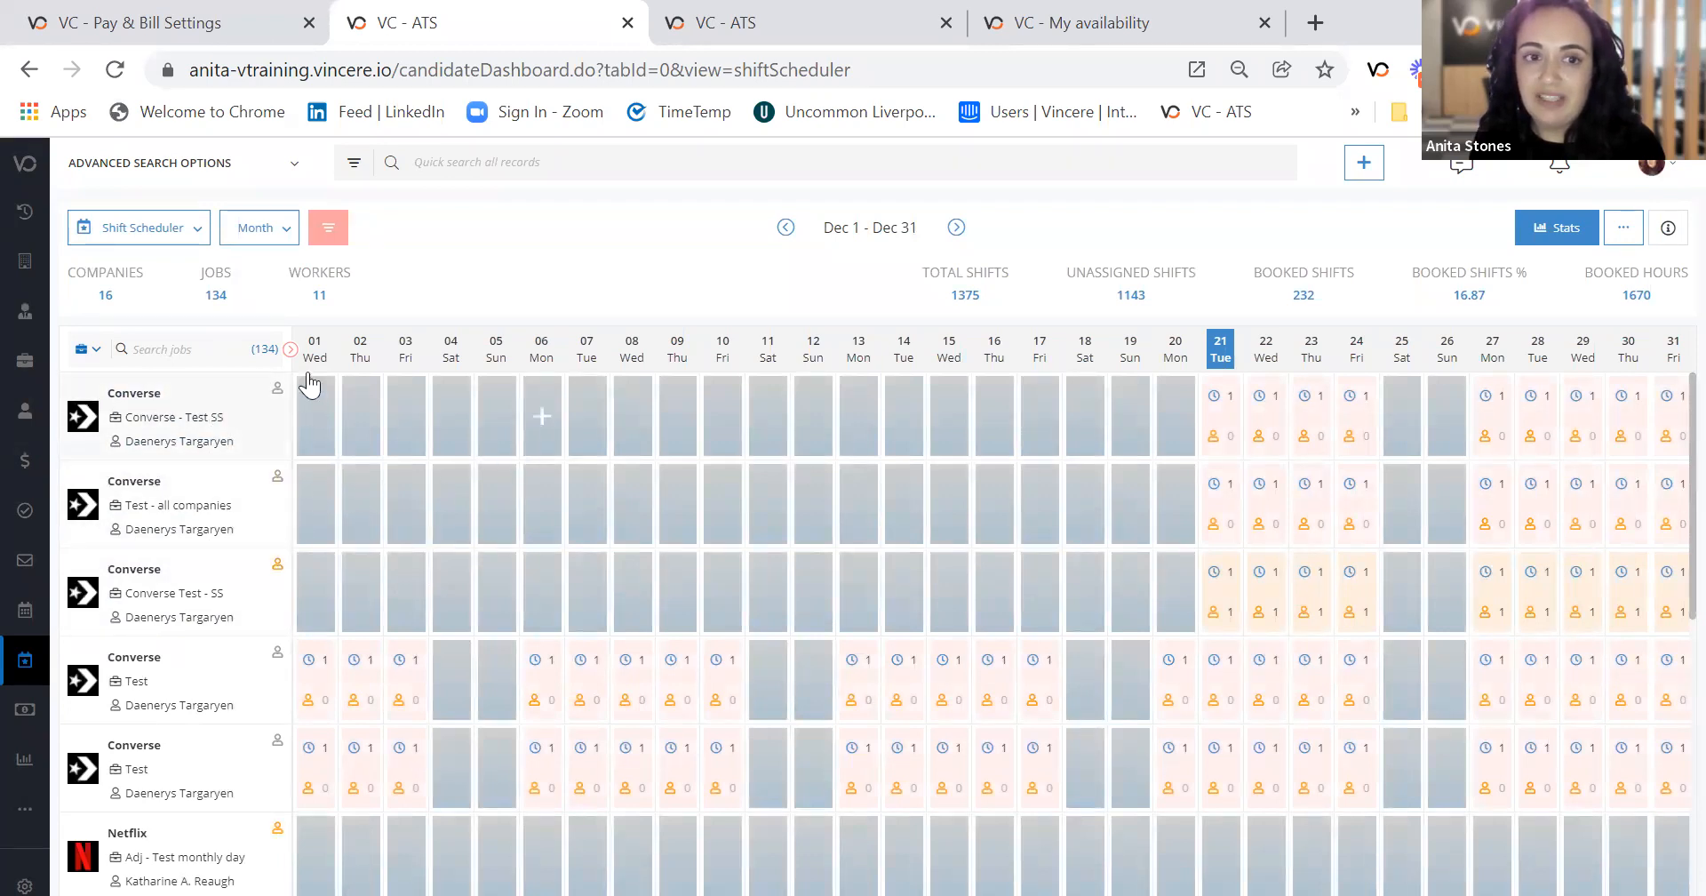
{"action": "left_click", "coordinate": [270, 233]}
{"action": "left_click", "coordinate": [262, 290]}
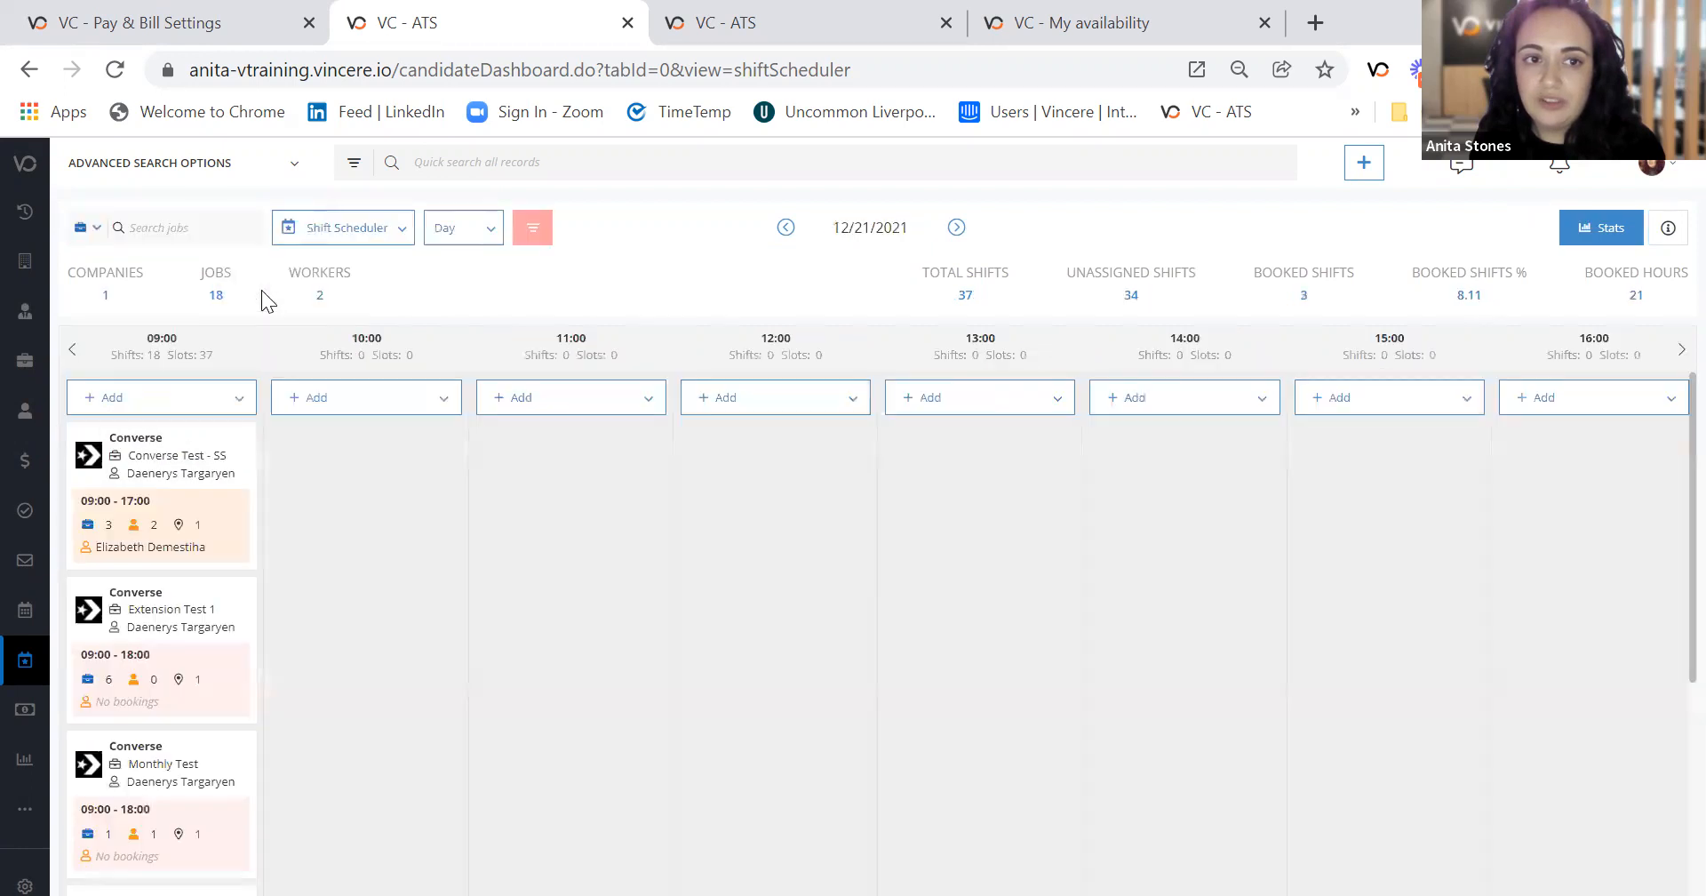
Set the daily shift schedule's view filter to Full Day and apply it.
{"action": "left_click", "coordinate": [539, 233]}
{"action": "left_click", "coordinate": [559, 322]}
{"action": "left_click", "coordinate": [702, 869]}
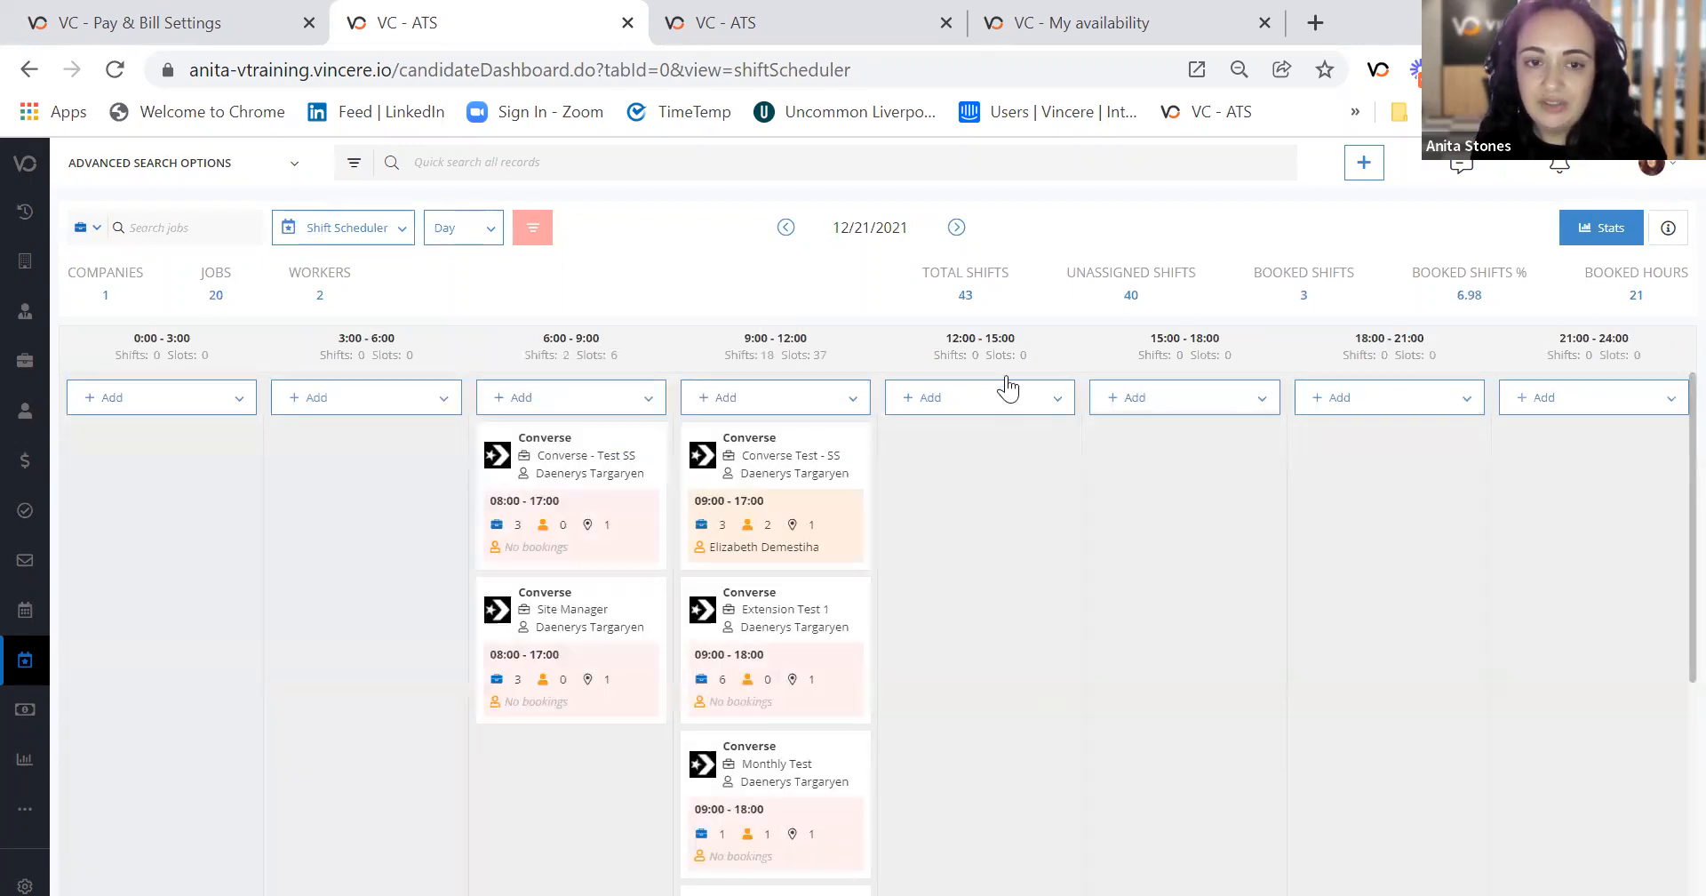
Open worker assignment for the 08:00 - 17:00 shift of the Converse - Test SS job, applying it to all future shifts.
{"action": "left_click", "coordinate": [640, 557]}
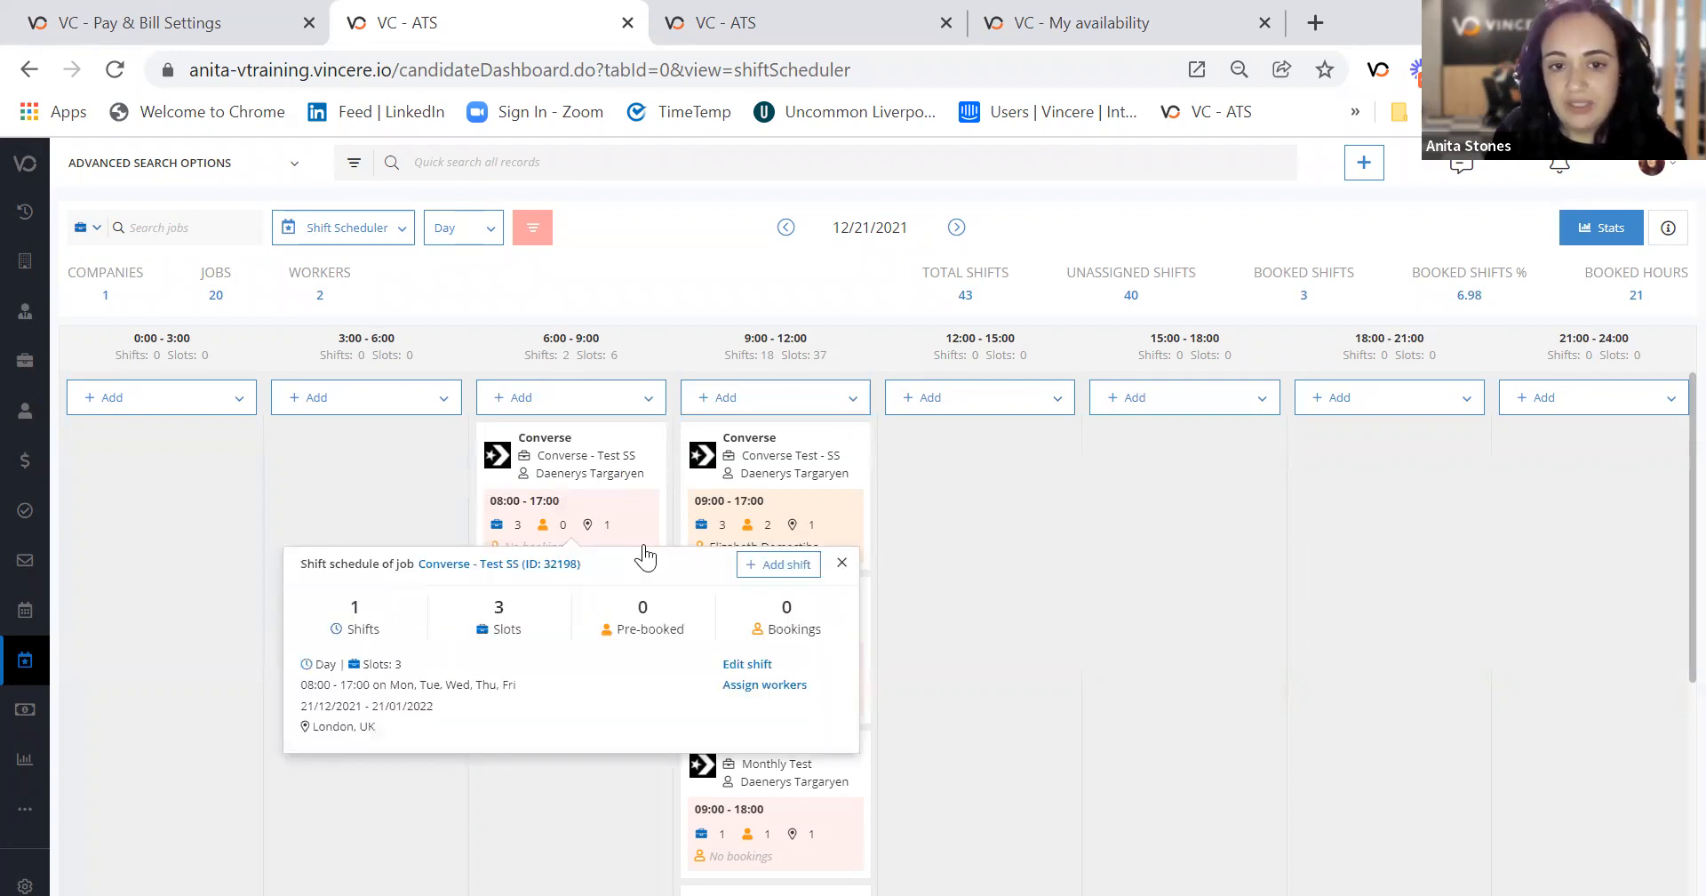
{"action": "left_click", "coordinate": [775, 686]}
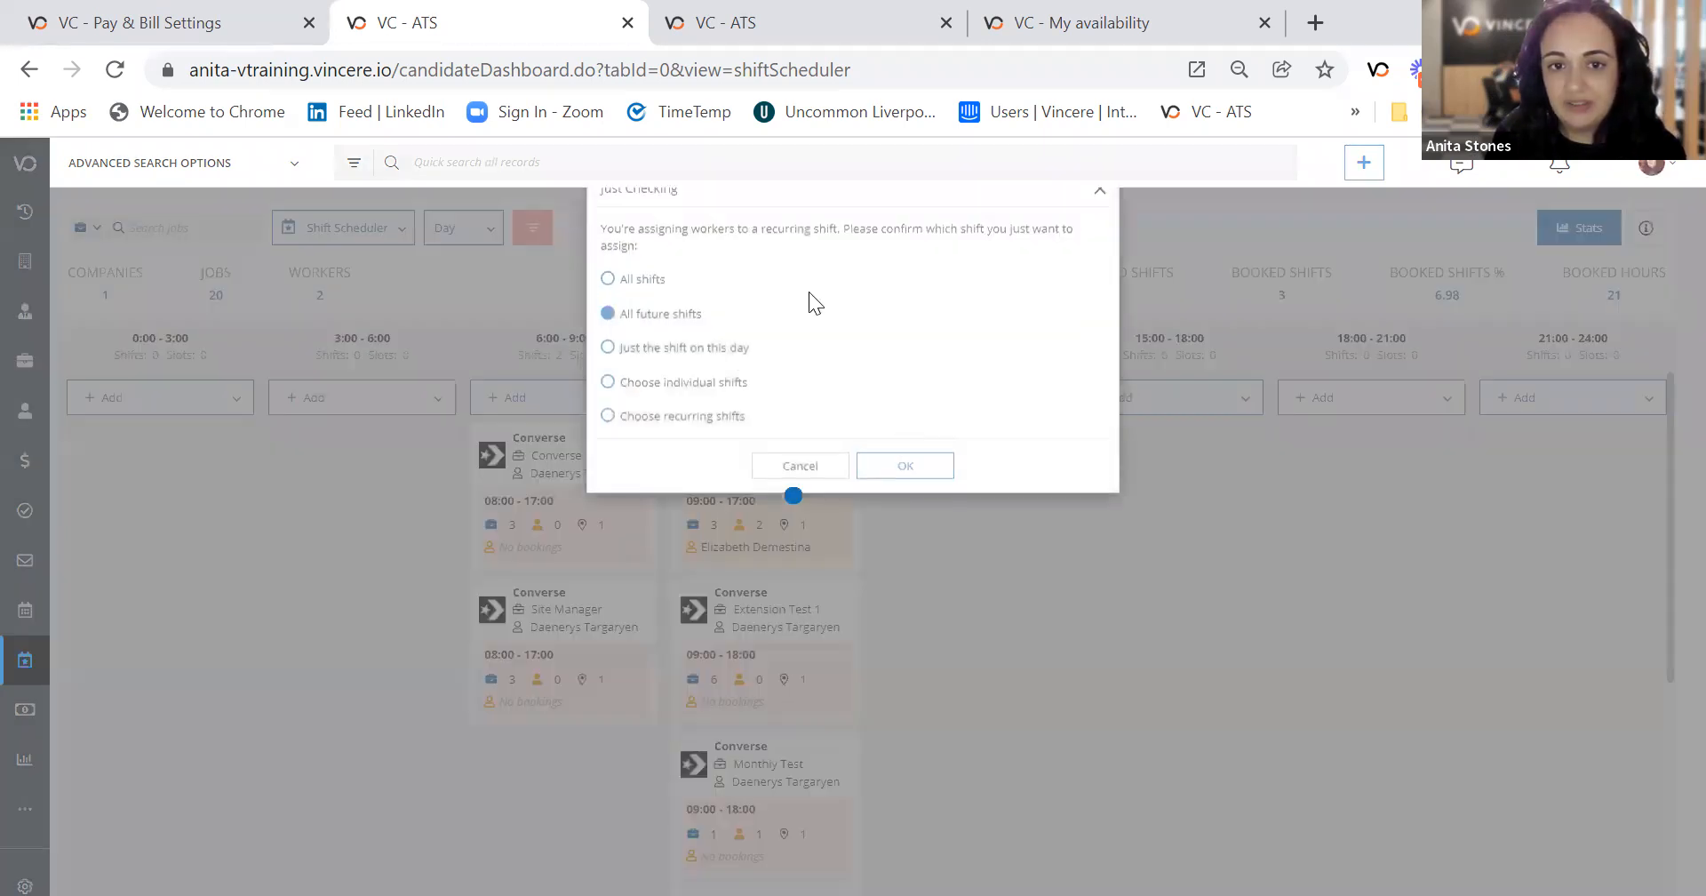
{"action": "left_click", "coordinate": [905, 478]}
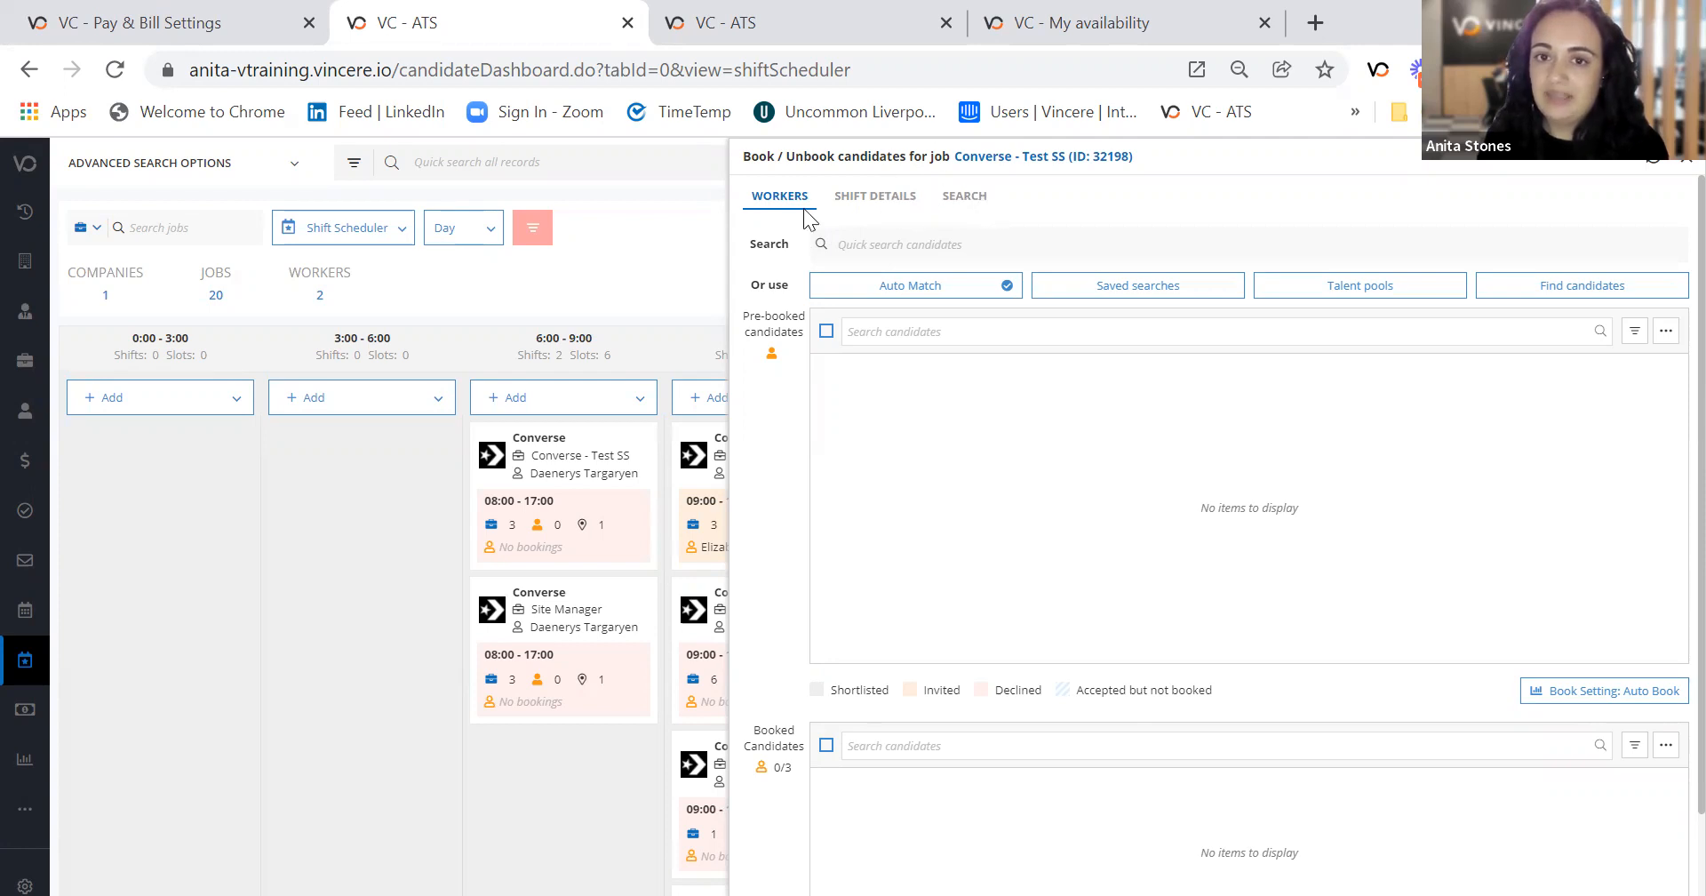
Check the available candidate search templates, keep the preselected one and run the candidate search for the shift.
{"action": "left_click", "coordinate": [972, 199]}
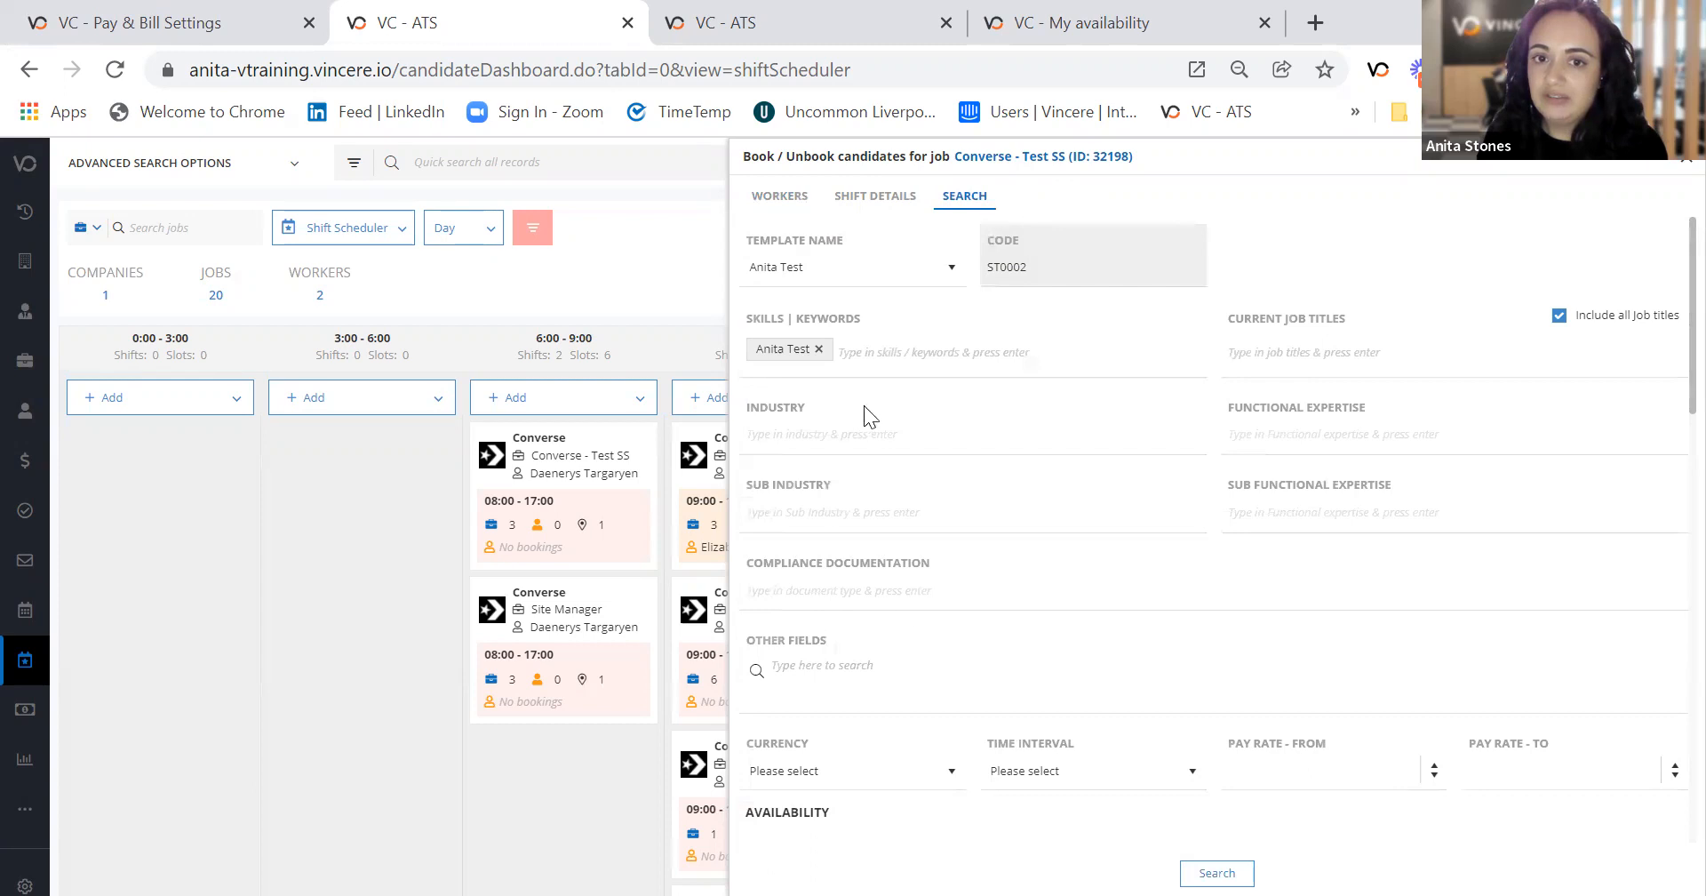
{"action": "left_click", "coordinate": [831, 270]}
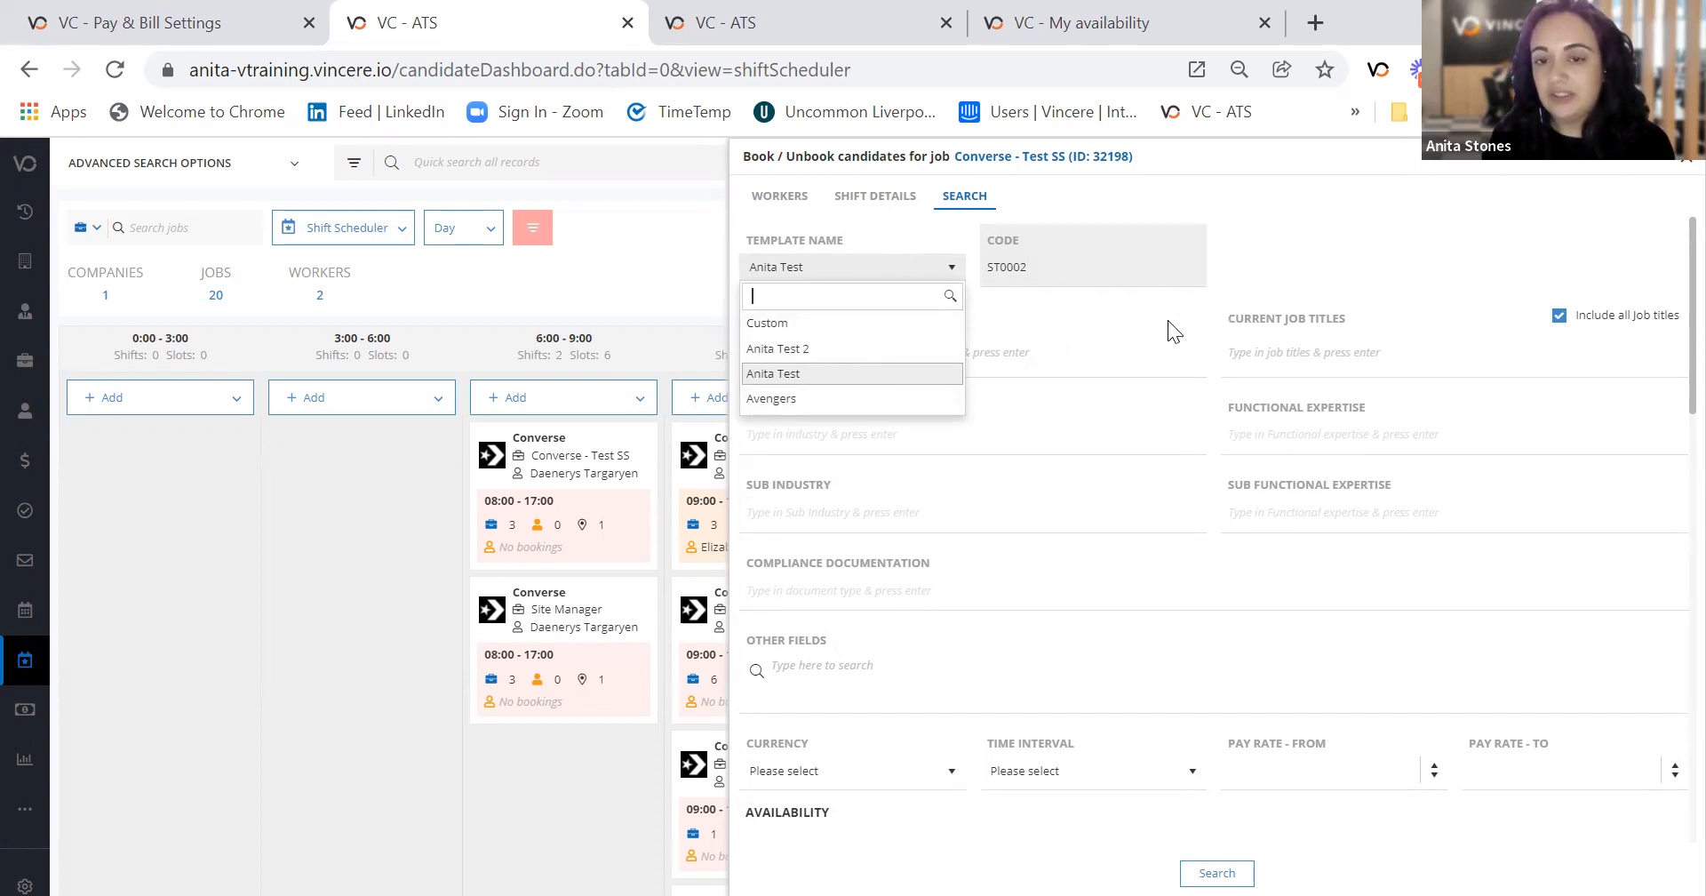
{"action": "left_click", "coordinate": [1242, 257]}
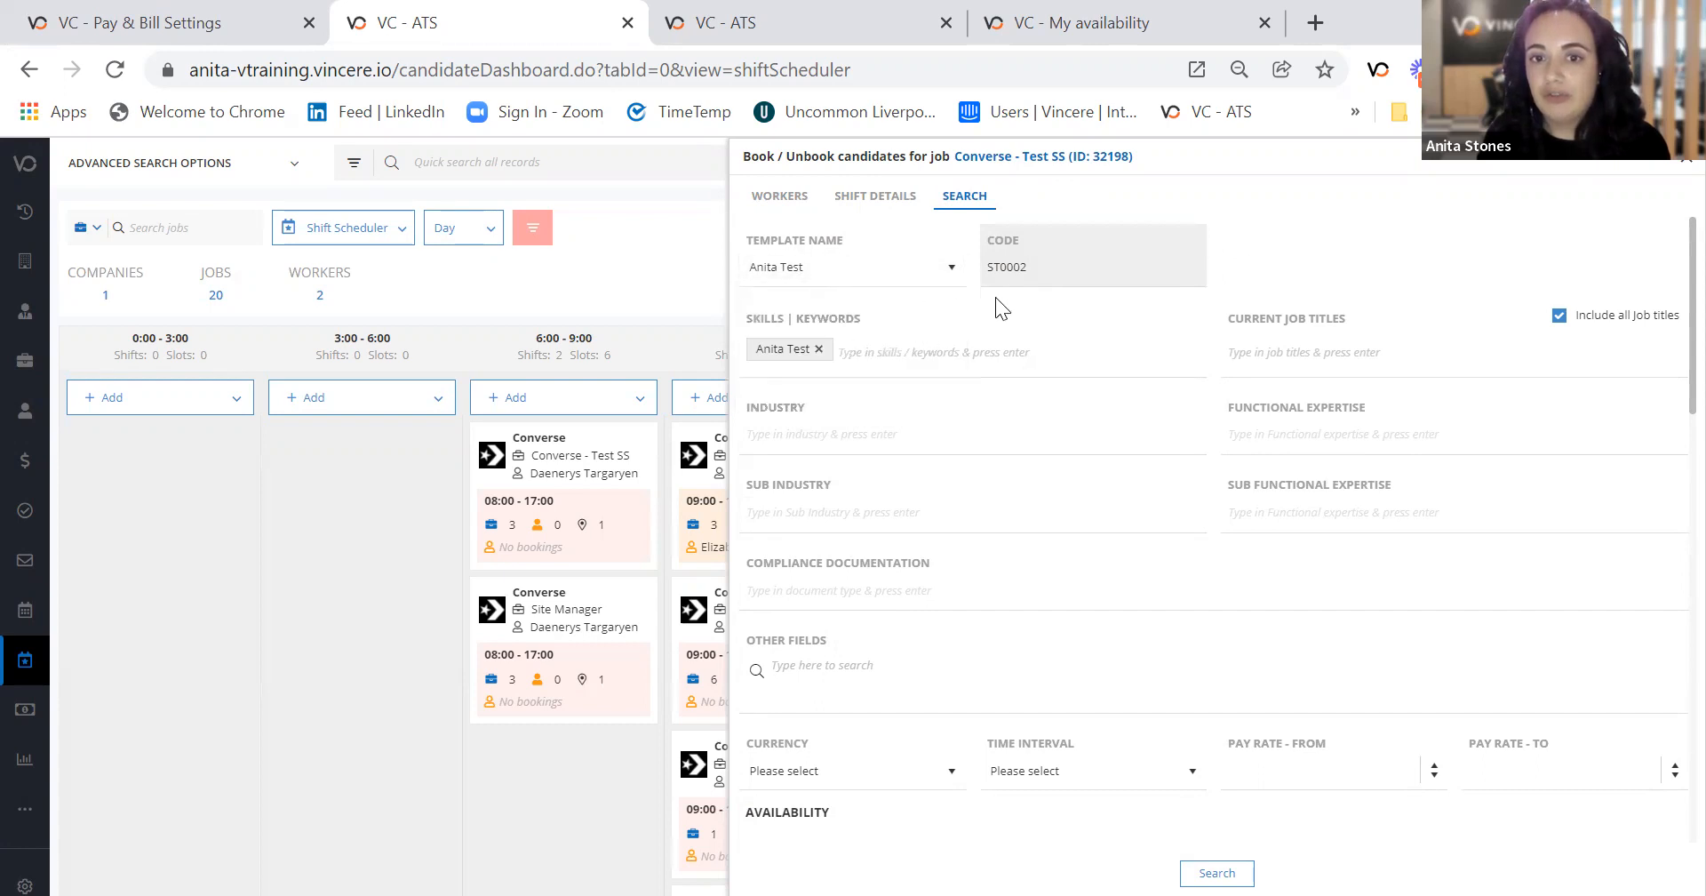
{"action": "left_click", "coordinate": [1217, 871]}
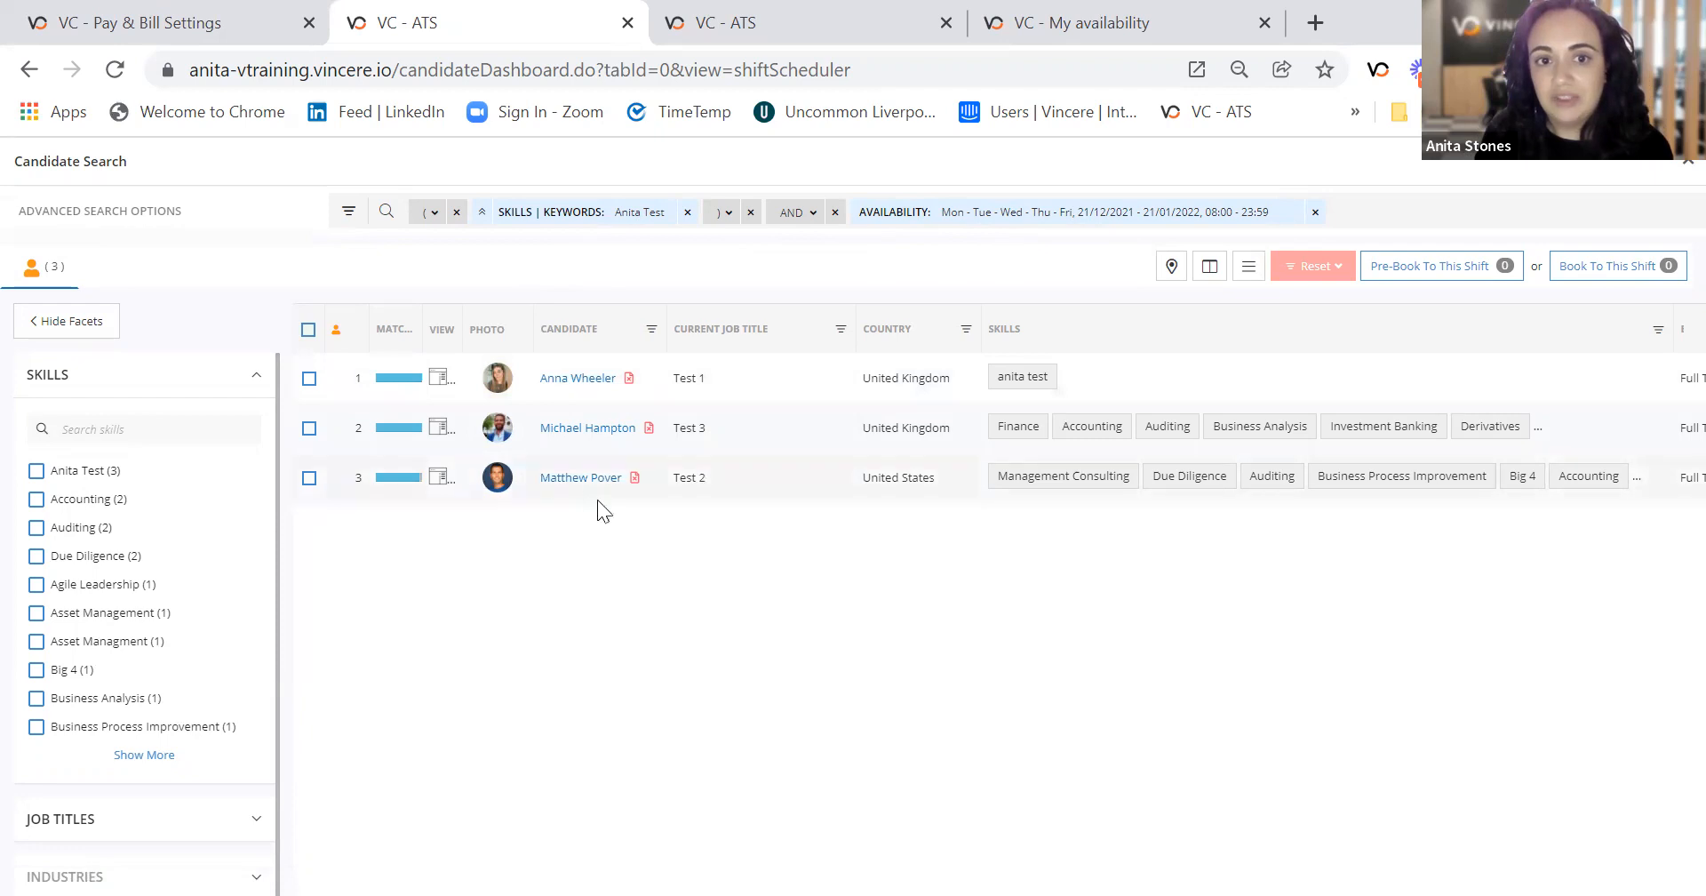
Examine the first candidate's December 2021 availability in the candidate record and on the My availability page, including the Add Availability form.
{"action": "left_click", "coordinate": [737, 27]}
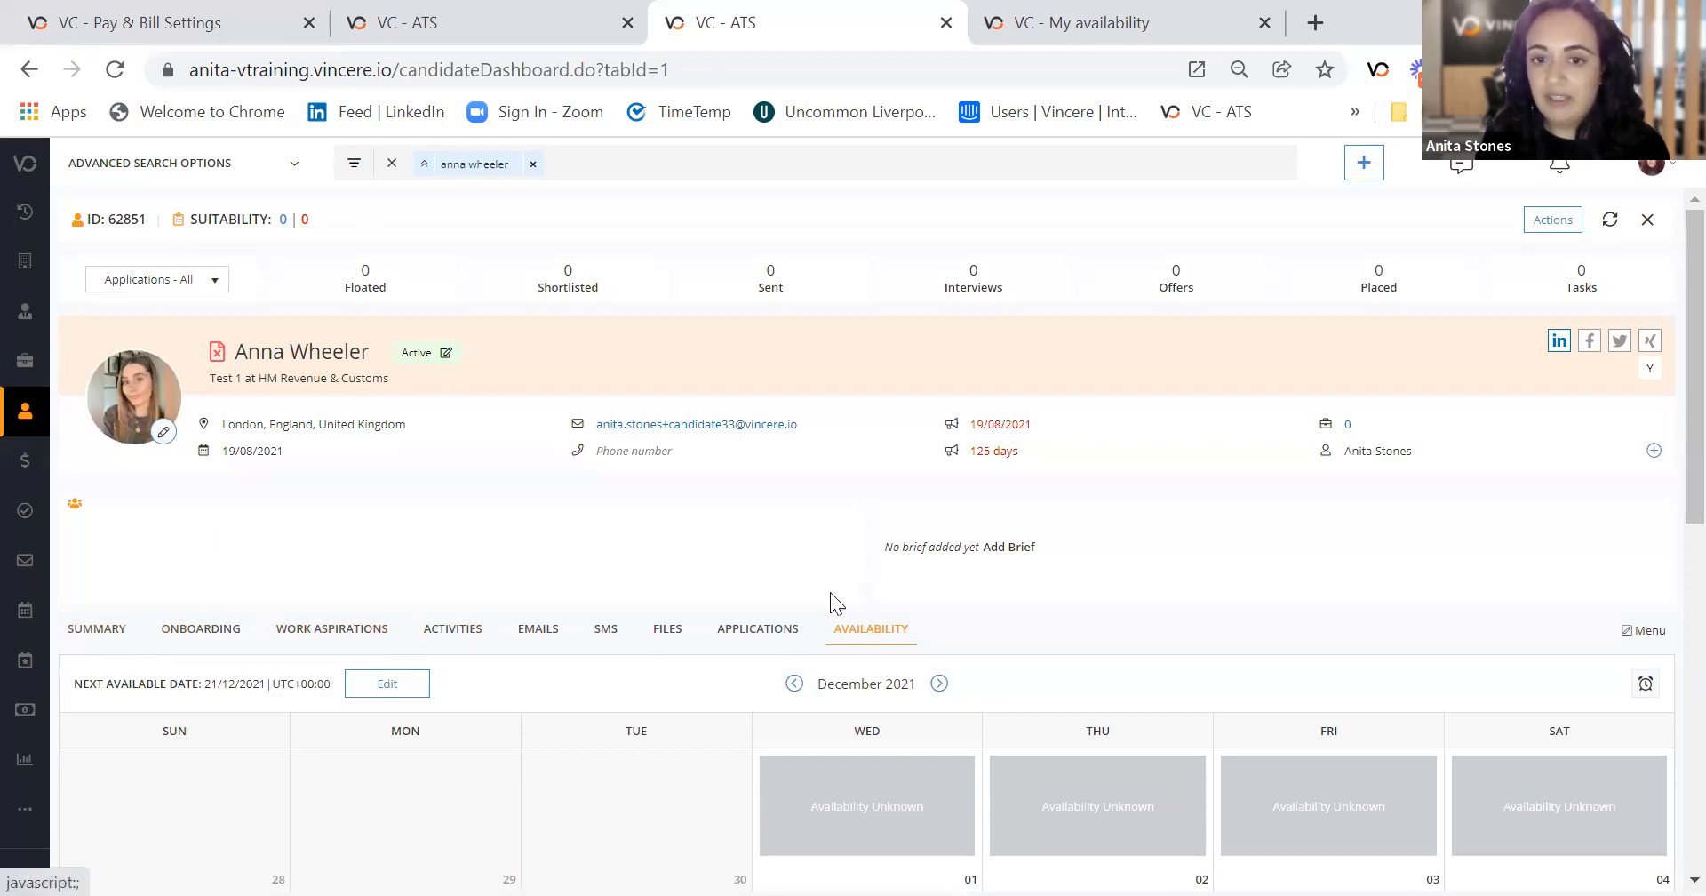
{"action": "scroll", "coordinate": [933, 621], "scroll_direction": "down", "scroll_amount": 3}
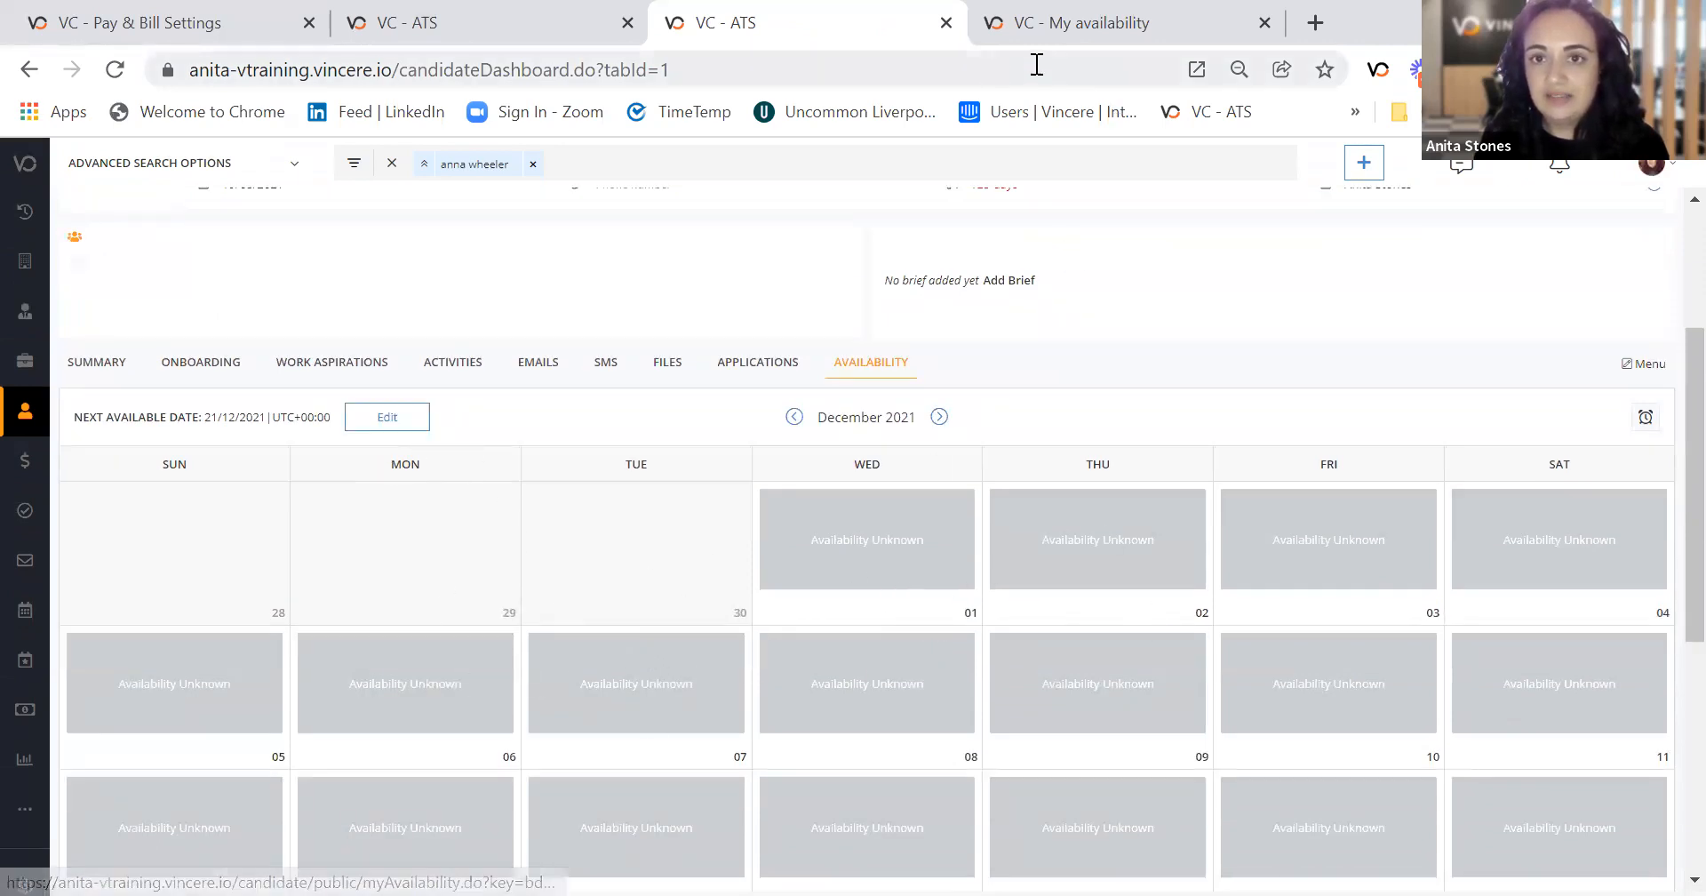
{"action": "left_click", "coordinate": [1156, 23]}
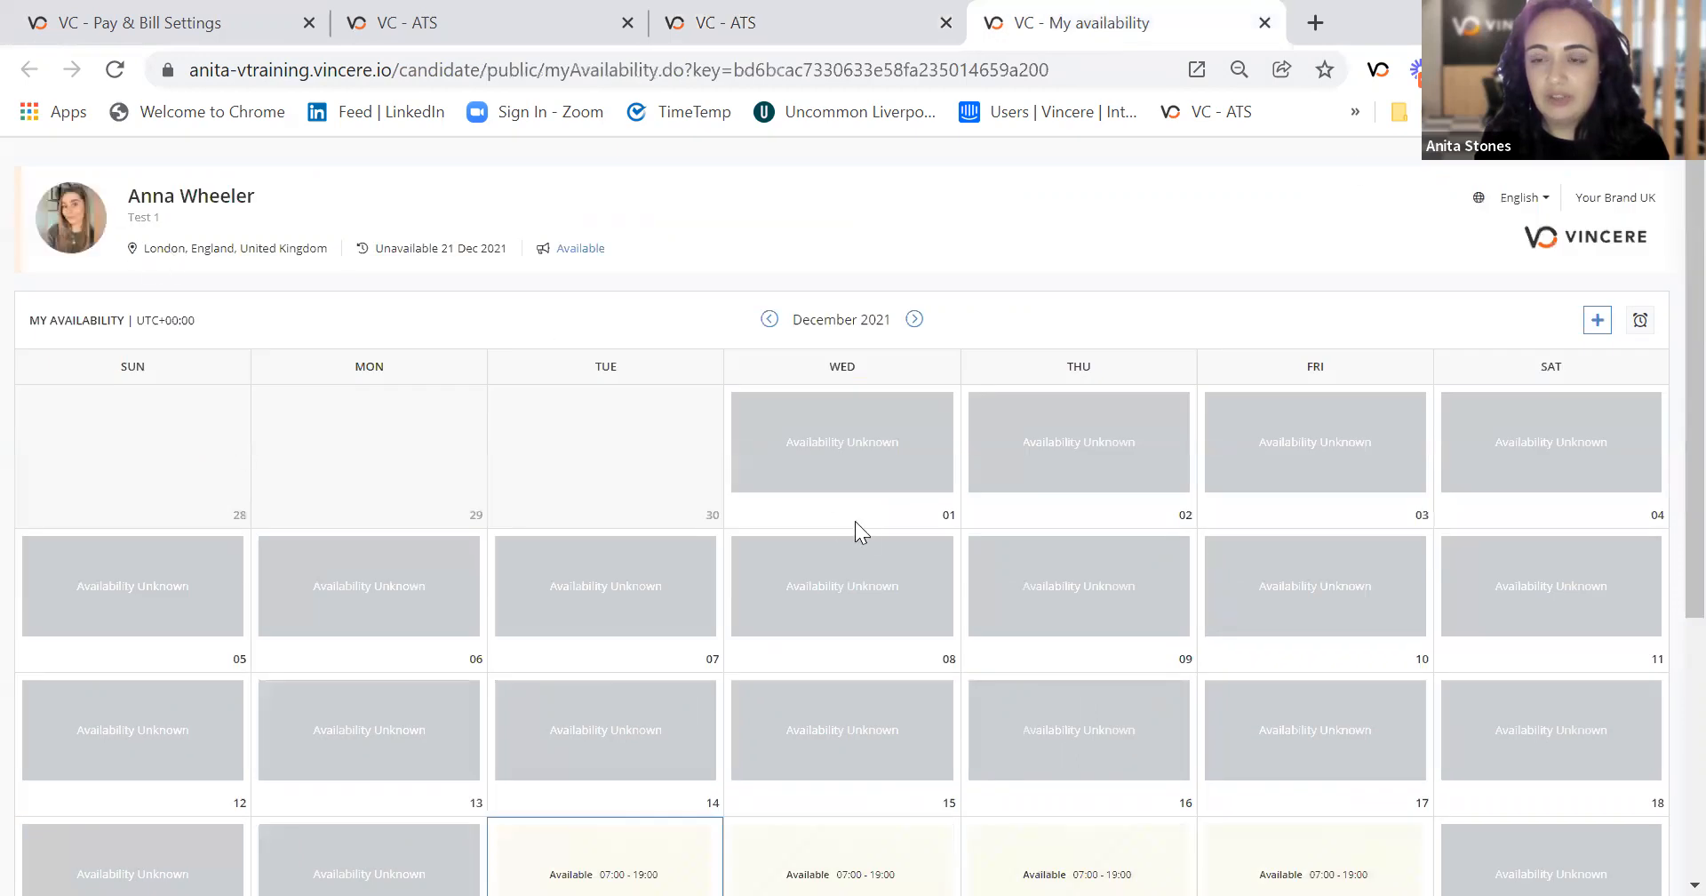
{"action": "left_click", "coordinate": [1600, 325]}
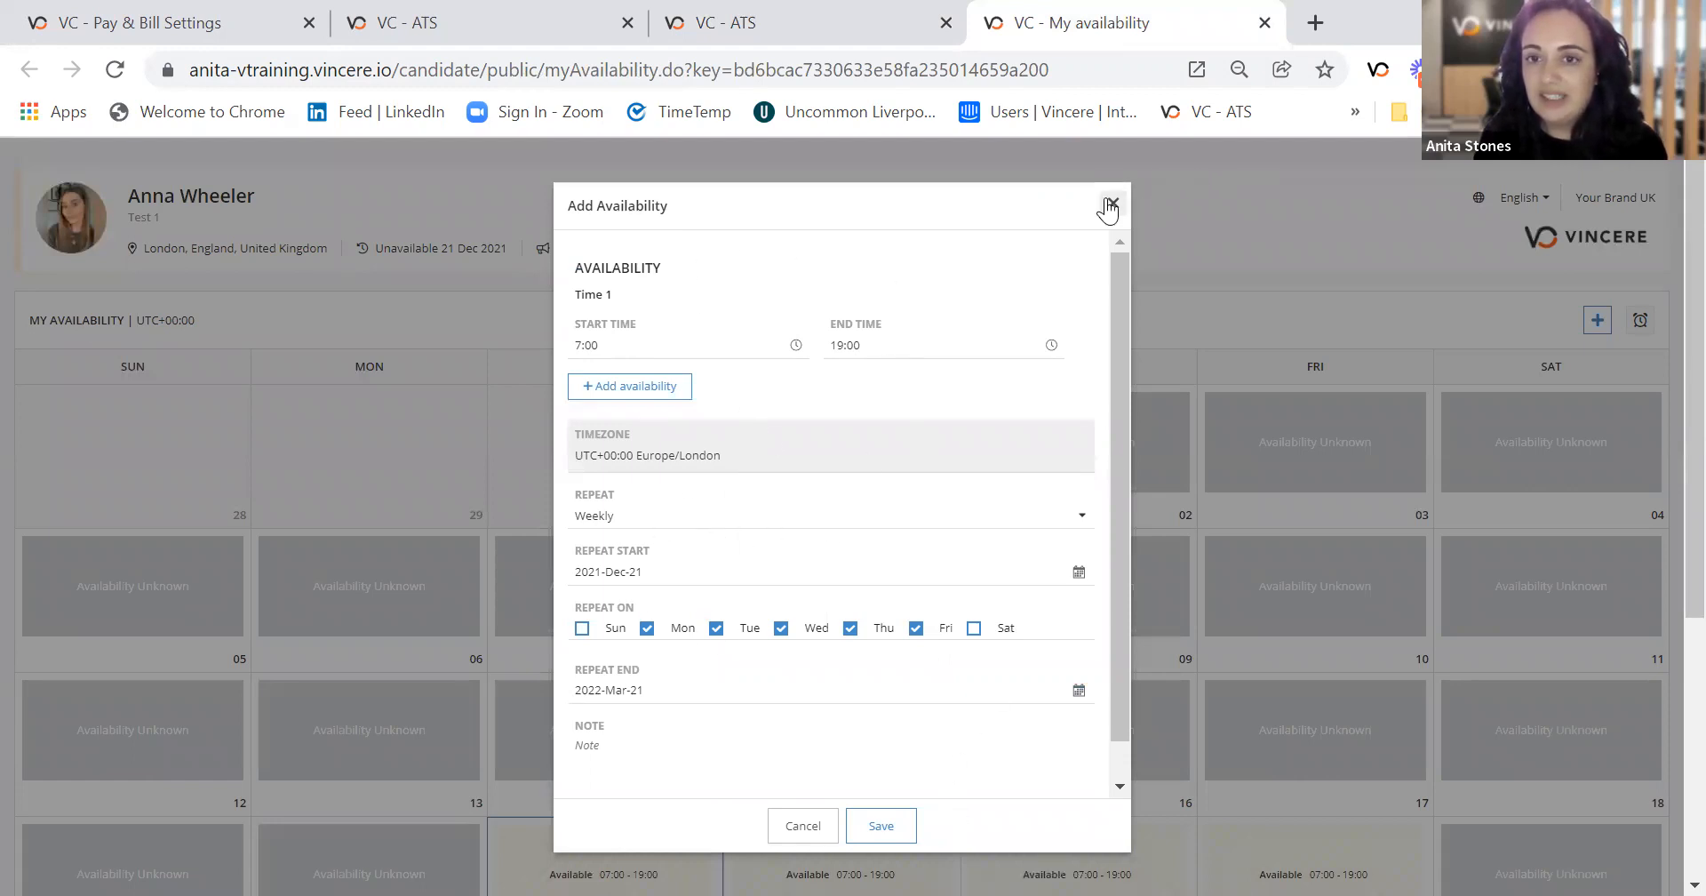
{"action": "left_click", "coordinate": [1113, 203]}
{"action": "scroll", "coordinate": [742, 471], "scroll_direction": "down", "scroll_amount": 3}
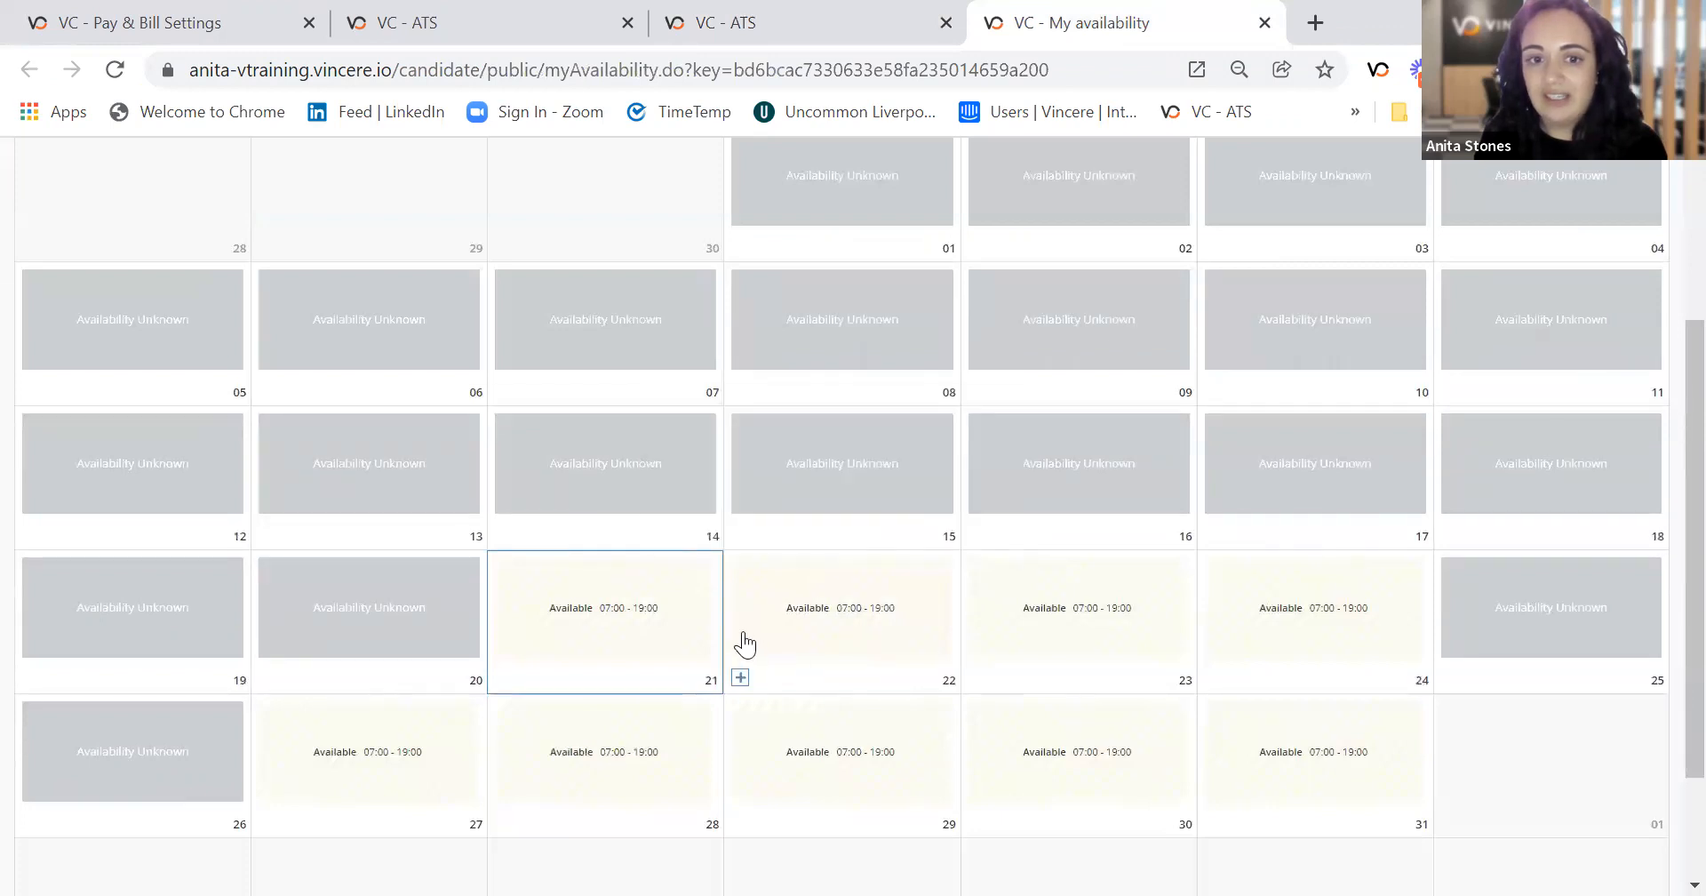
{"action": "mouse_move", "coordinate": [590, 612]}
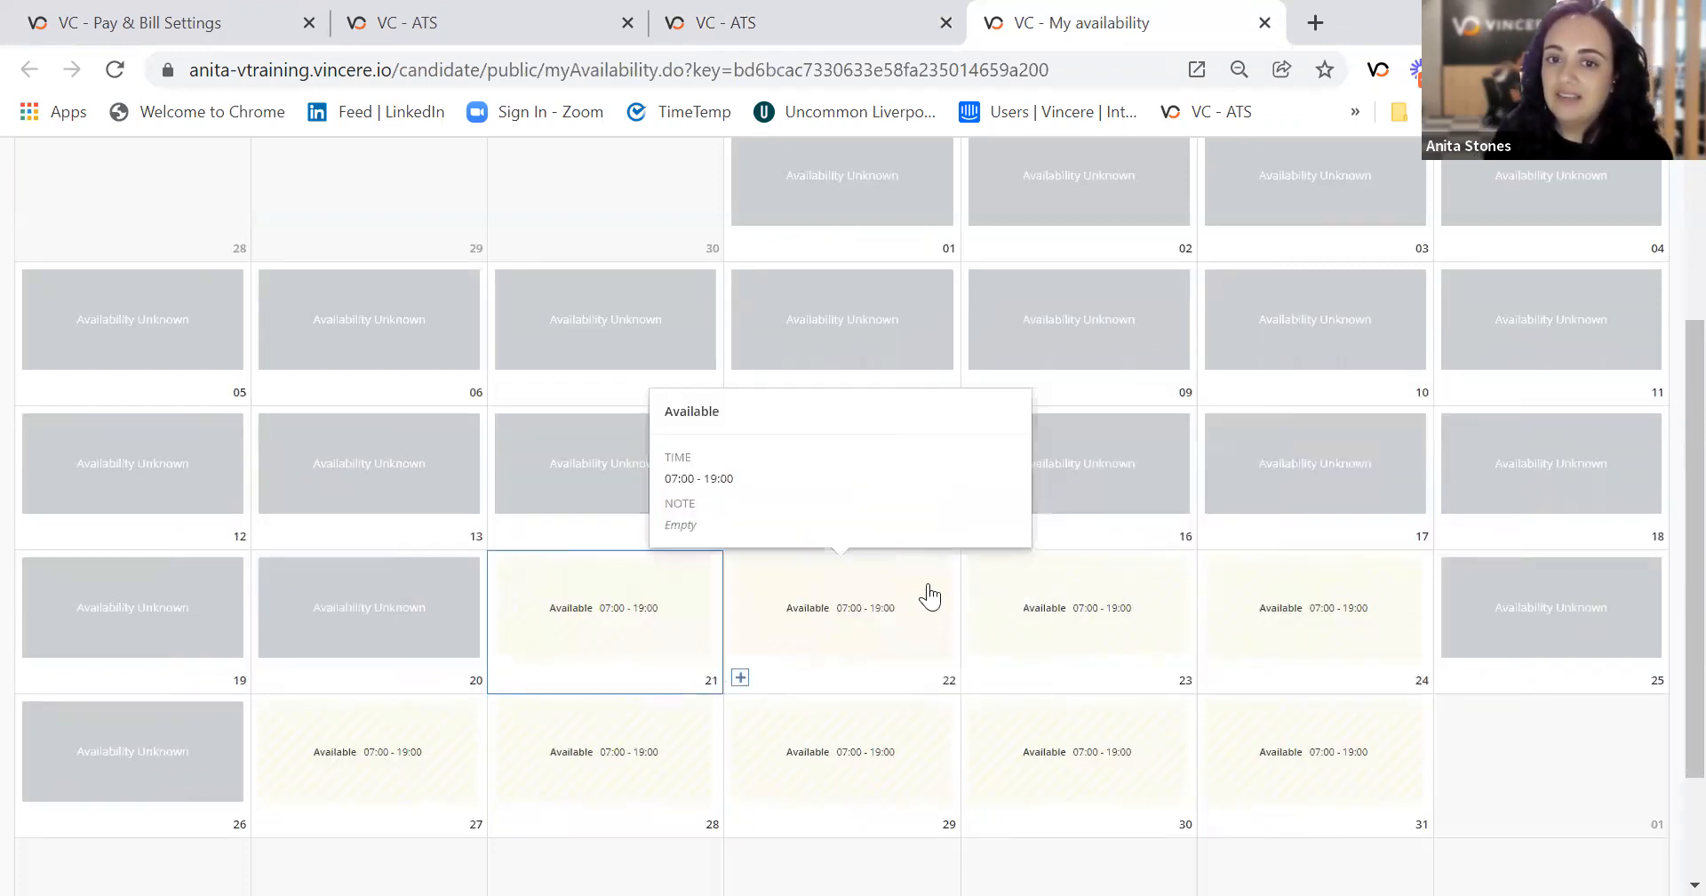
Pre-book all three candidates from the search results to the shift, and start booking all of them from the pre-booked list.
{"action": "left_click", "coordinate": [458, 13]}
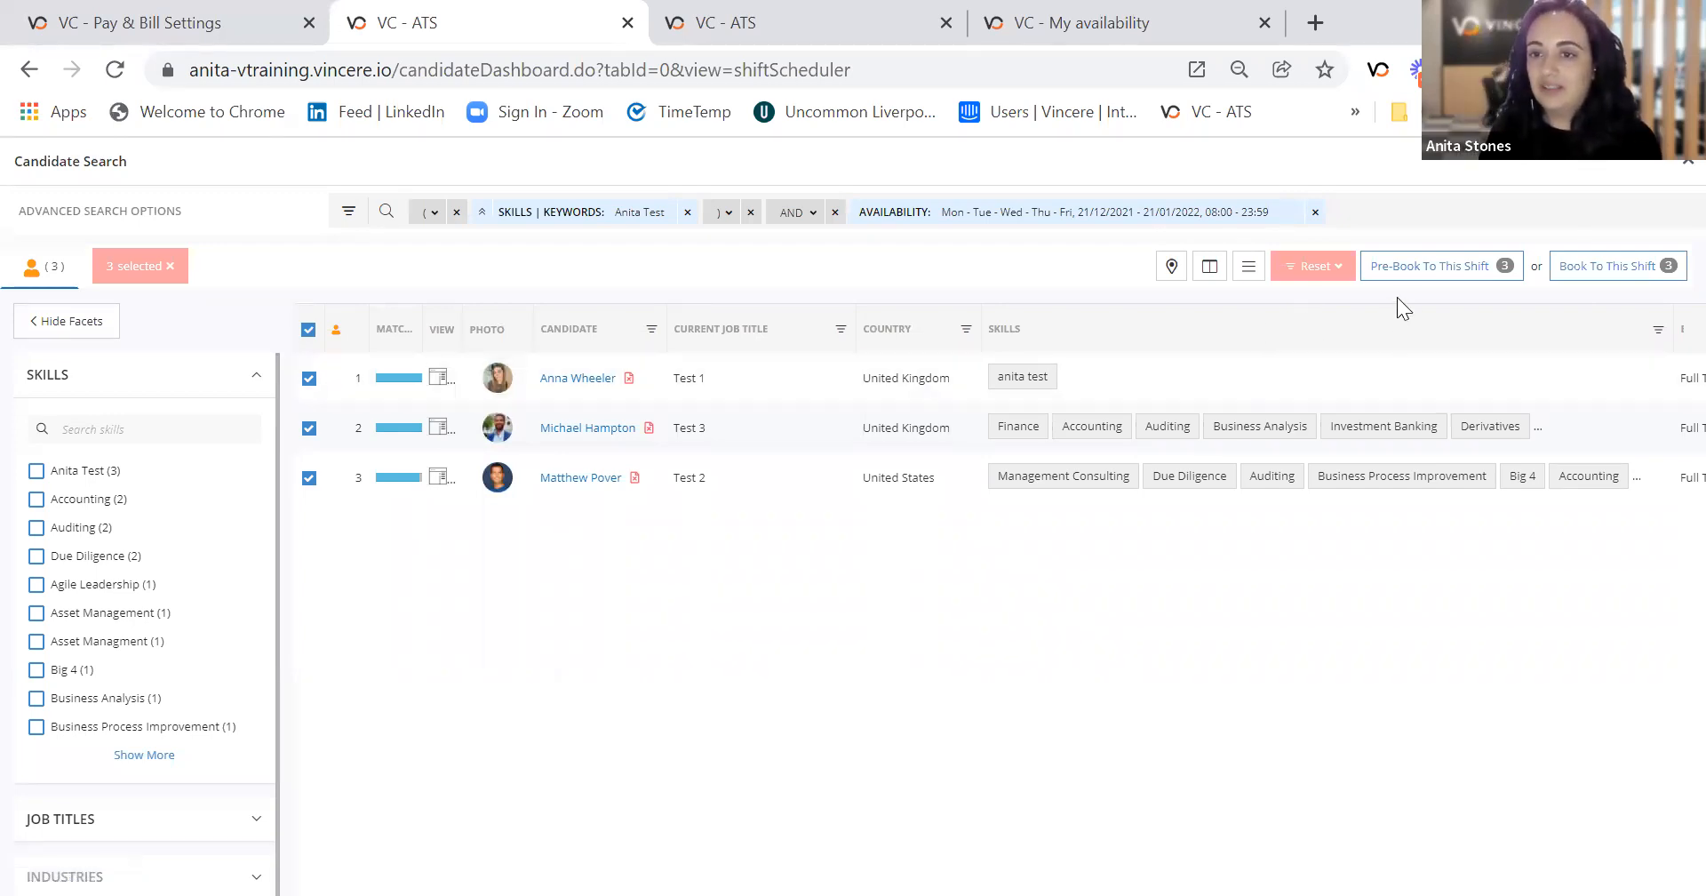
{"action": "left_click", "coordinate": [1454, 272]}
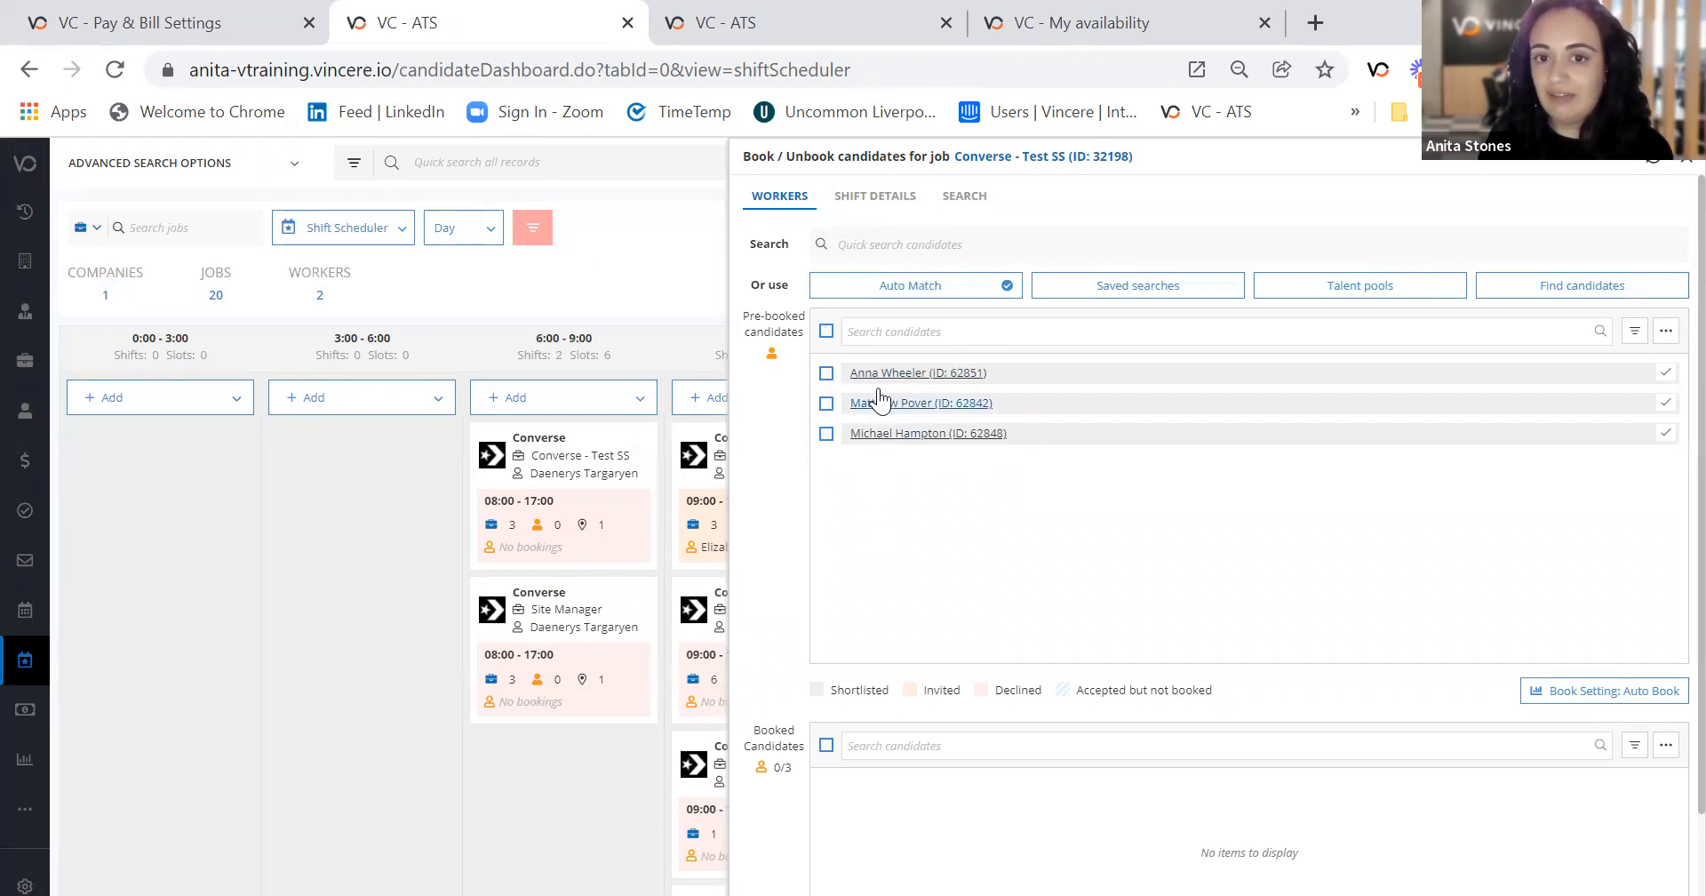
{"action": "left_click", "coordinate": [826, 334]}
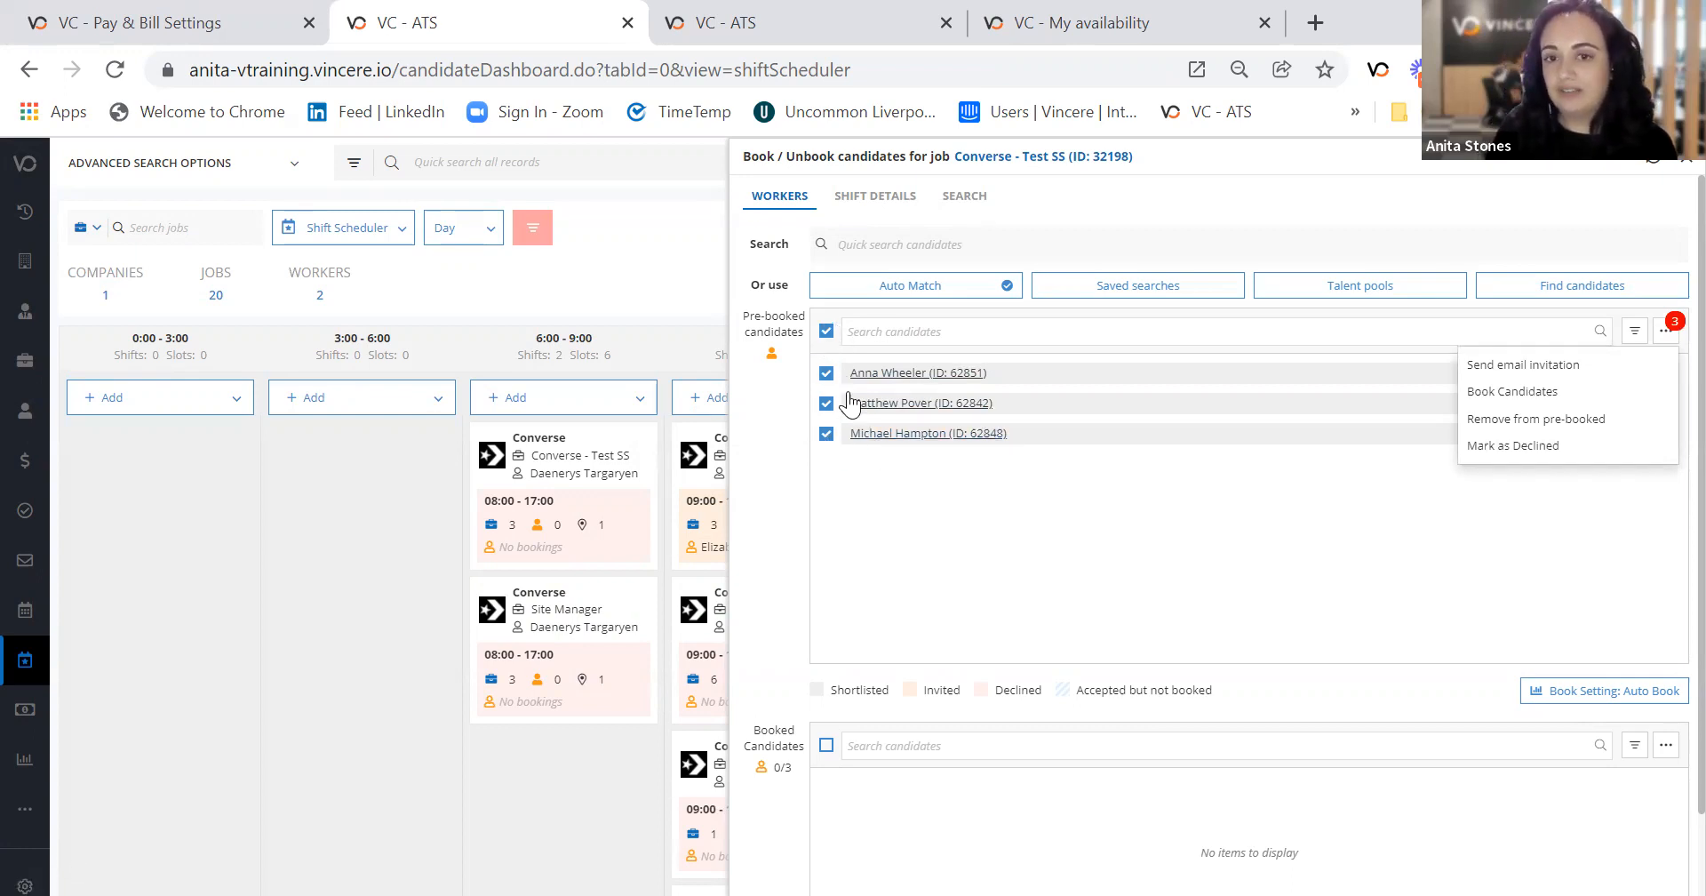
{"action": "left_click", "coordinate": [1497, 393]}
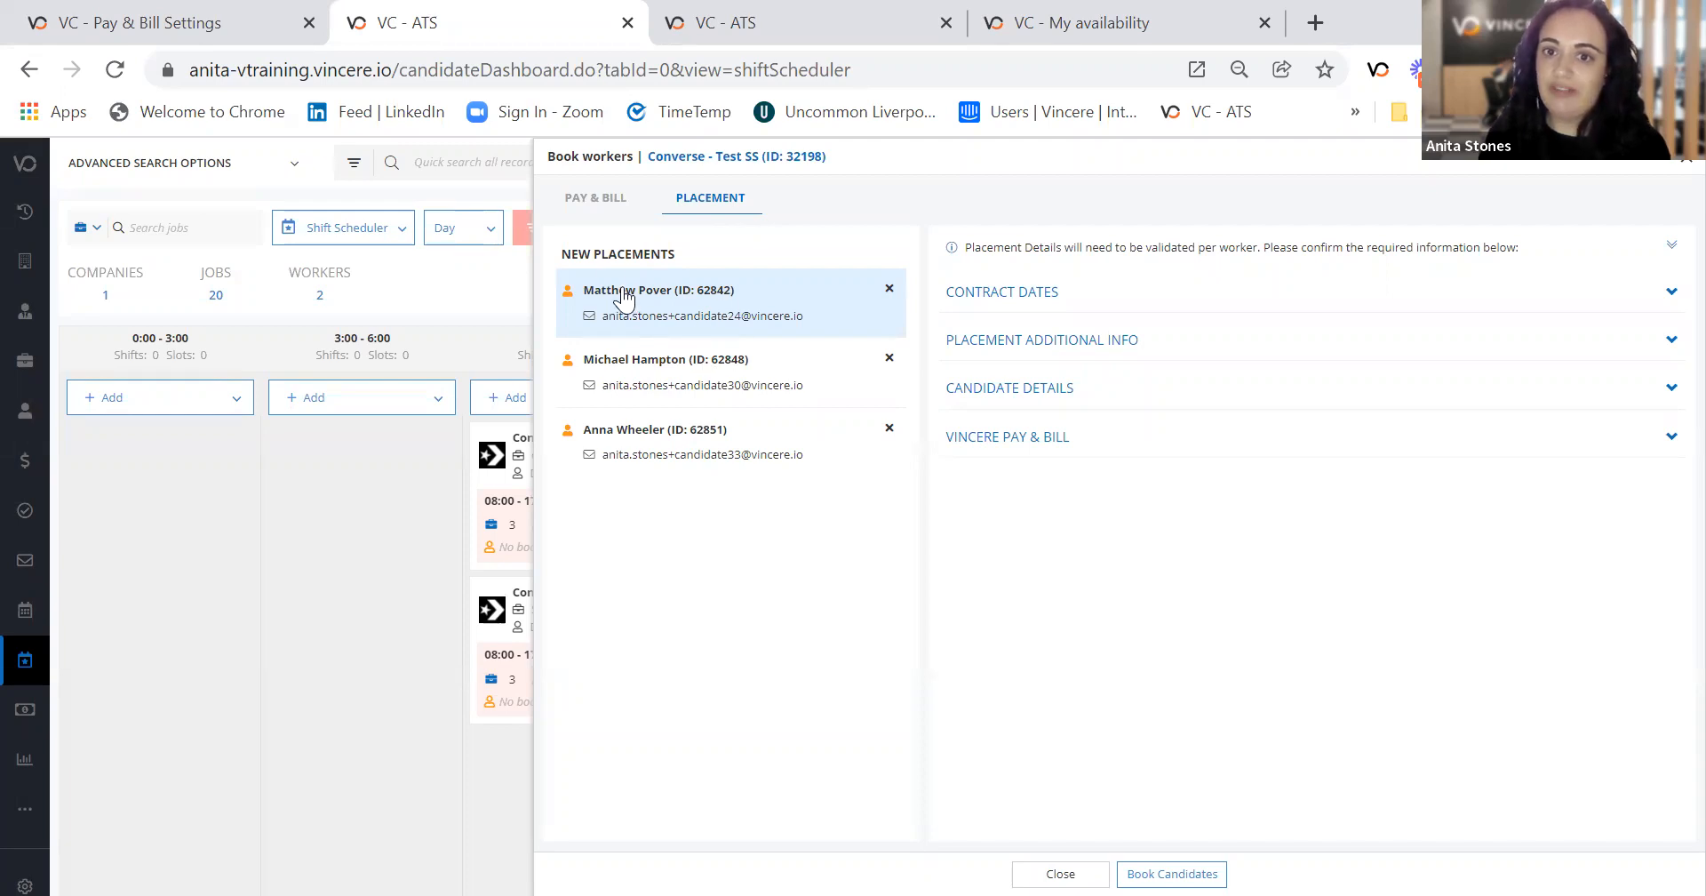
Review the Converse - 1 job template and its rate card in the pay and bill settings of the new placements.
{"action": "left_click", "coordinate": [586, 209]}
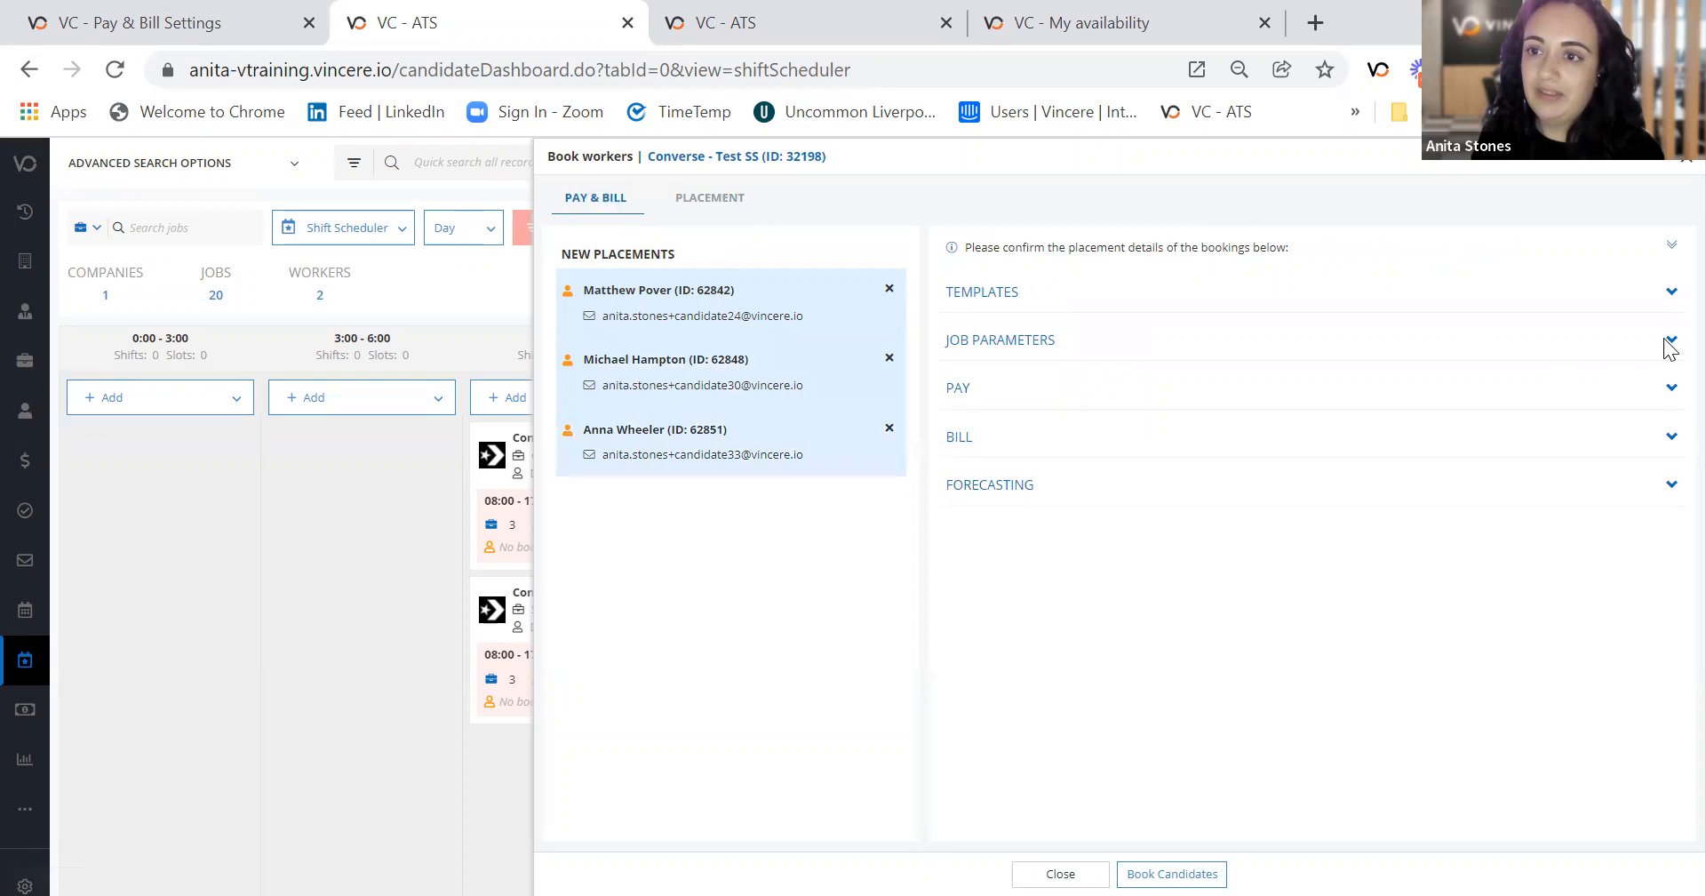
{"action": "left_click", "coordinate": [1671, 294]}
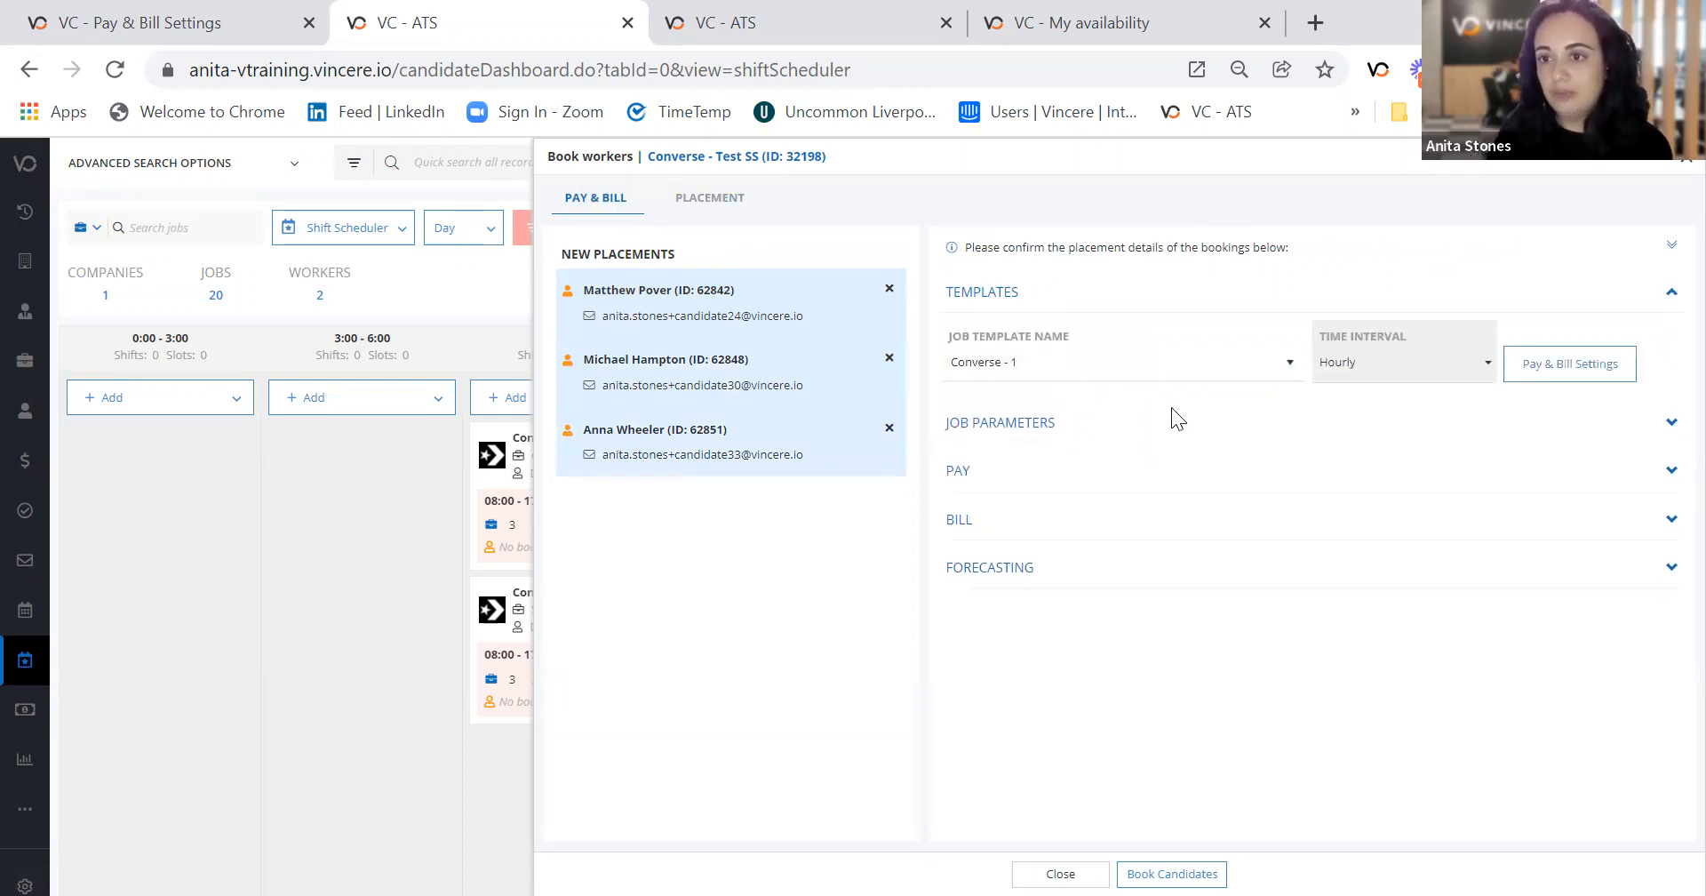
{"action": "left_click", "coordinate": [1603, 368]}
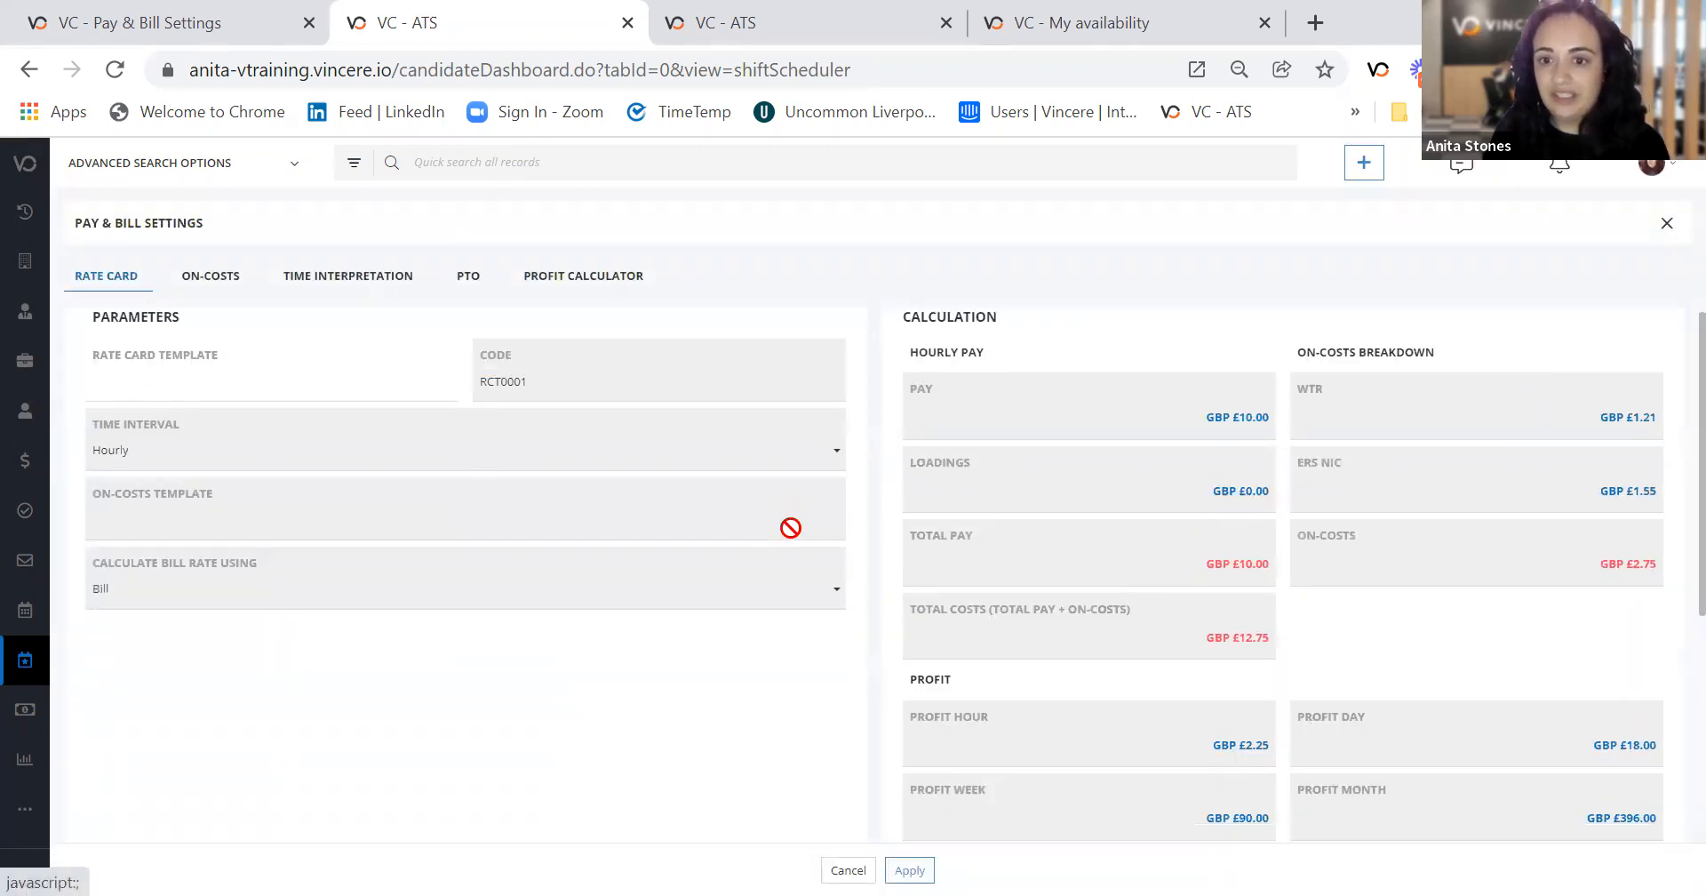
{"action": "scroll", "coordinate": [620, 599], "scroll_direction": "down", "scroll_amount": 5}
{"action": "scroll", "coordinate": [415, 667], "scroll_direction": "up", "scroll_amount": 5}
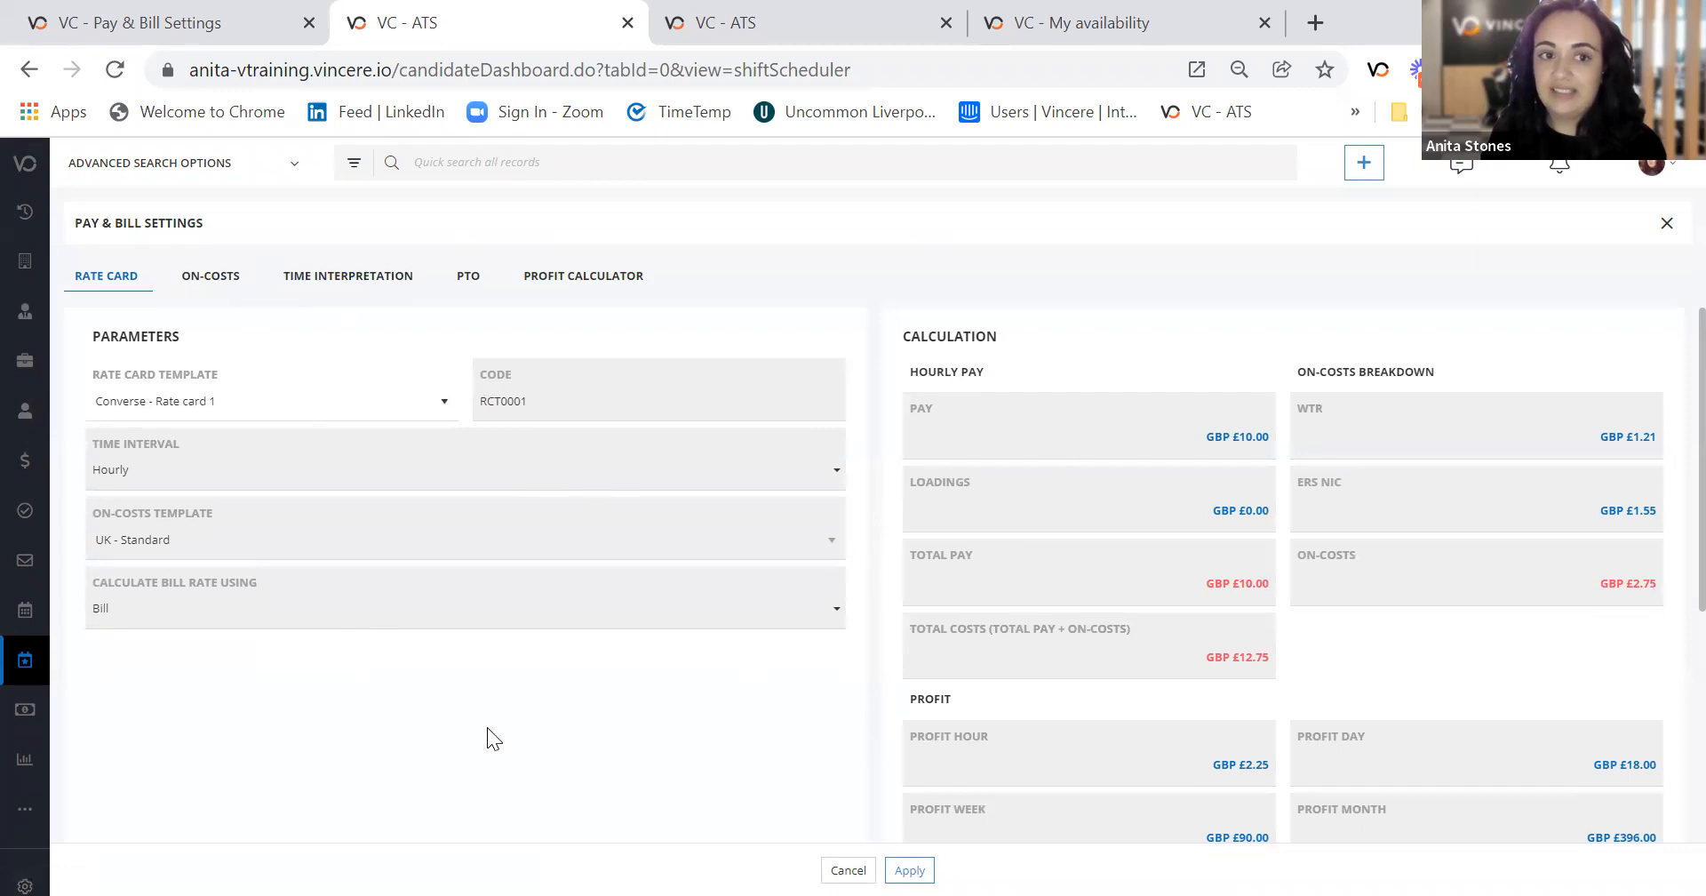
{"action": "left_click", "coordinate": [1662, 227]}
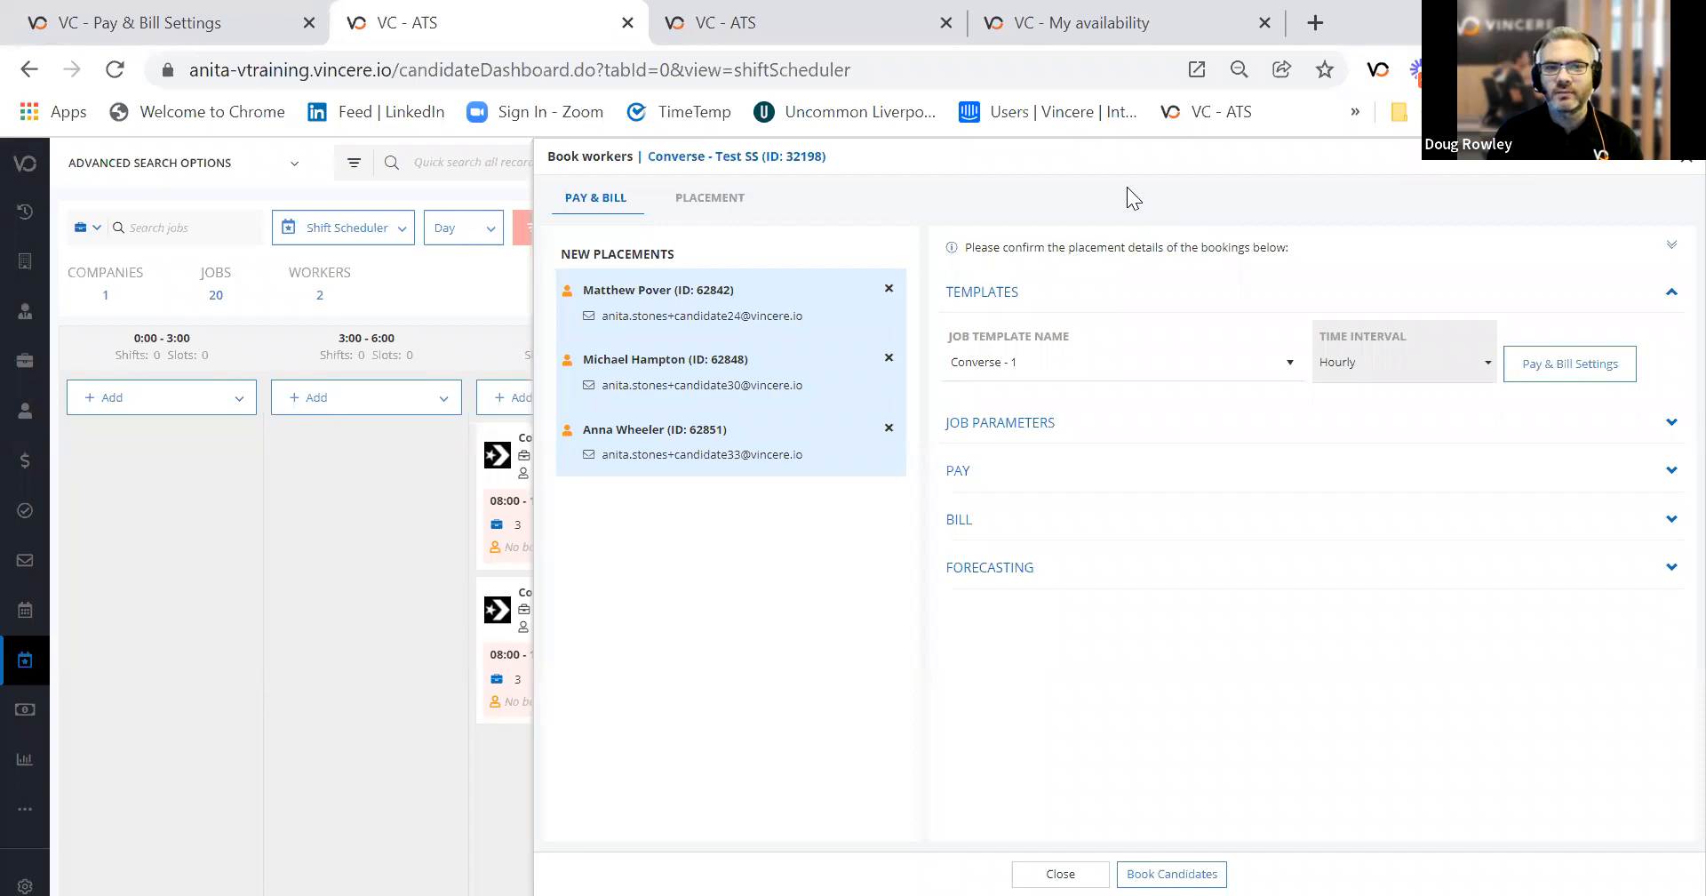
Review the Vincere Pay & Bill placement details for the first two workers, including the timesheet approvers.
{"action": "left_click", "coordinate": [706, 203]}
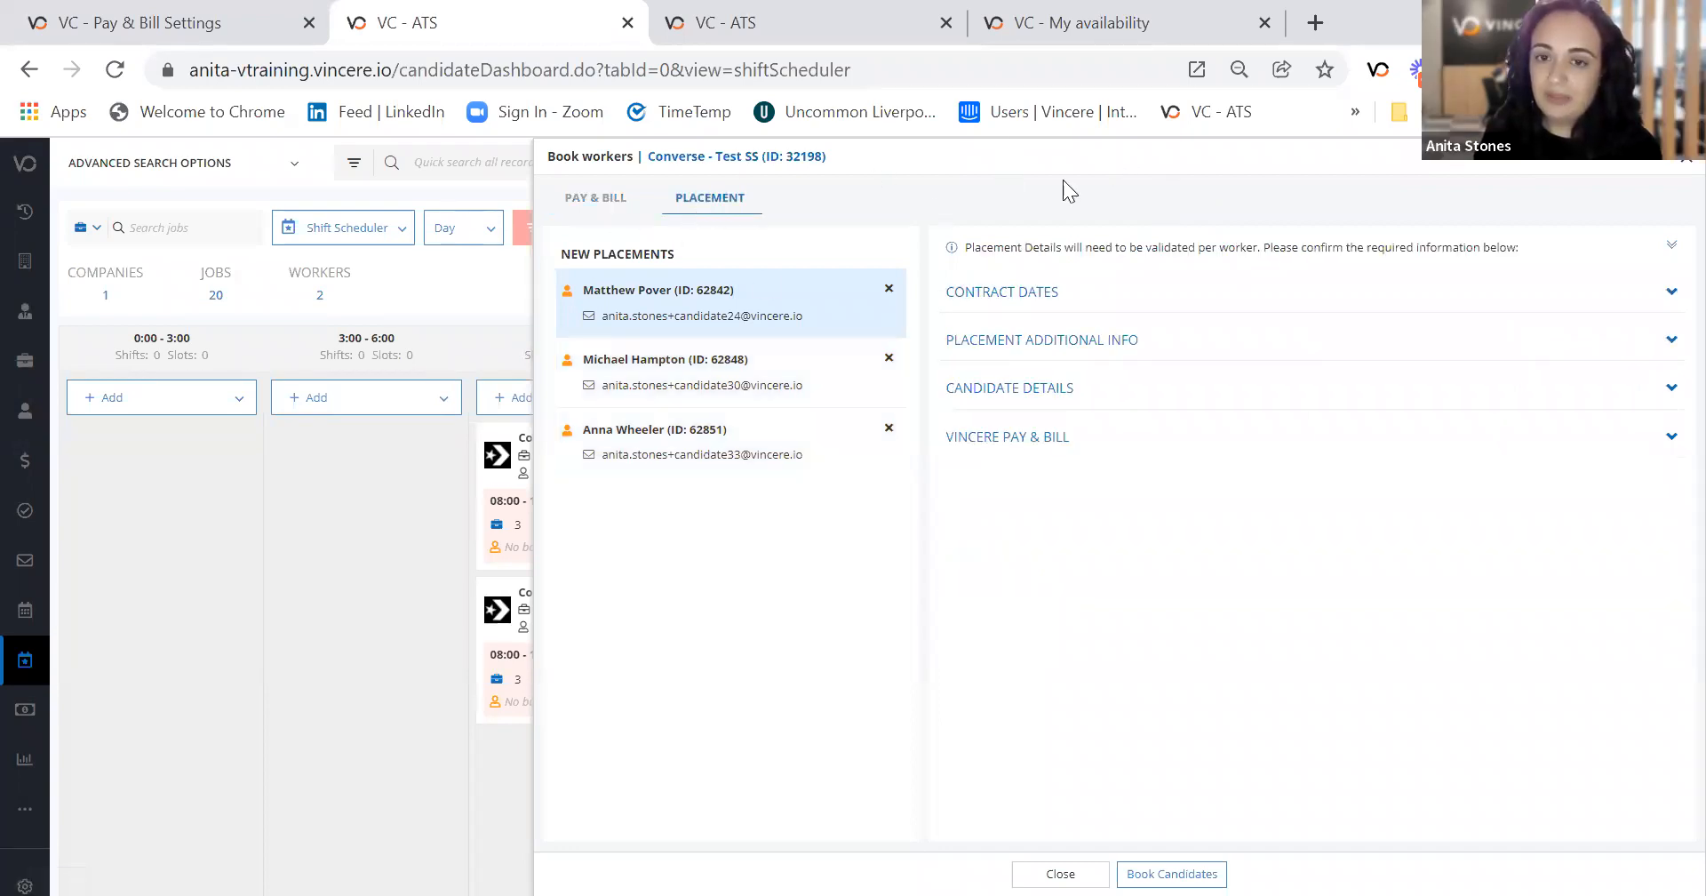
{"action": "left_click", "coordinate": [1040, 449]}
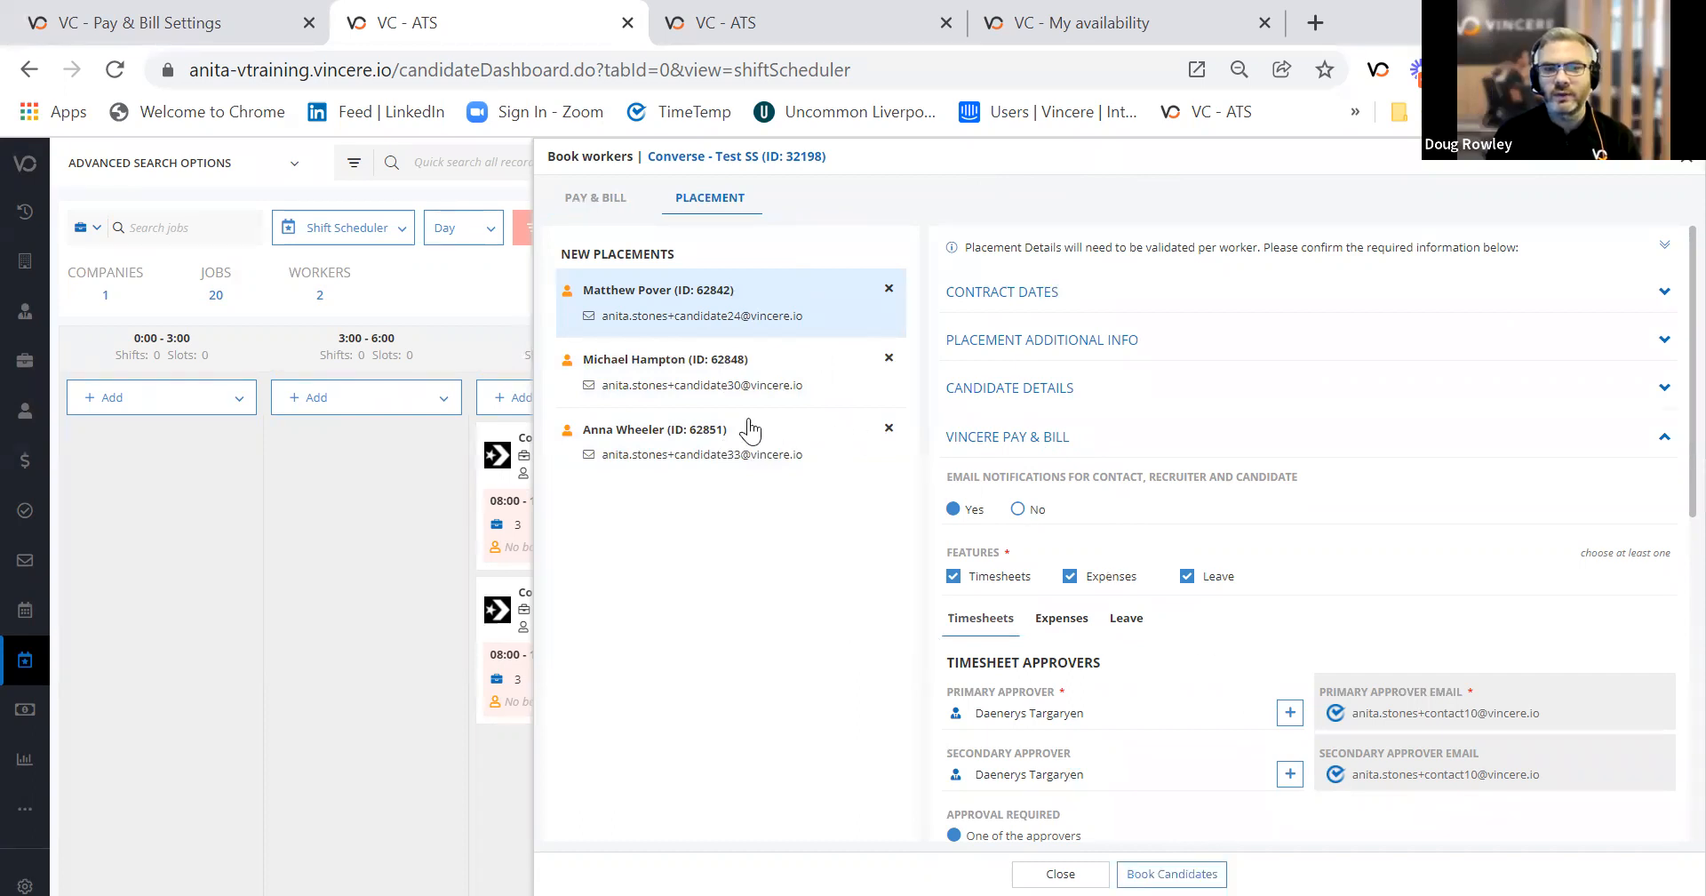
{"action": "left_click", "coordinate": [673, 391]}
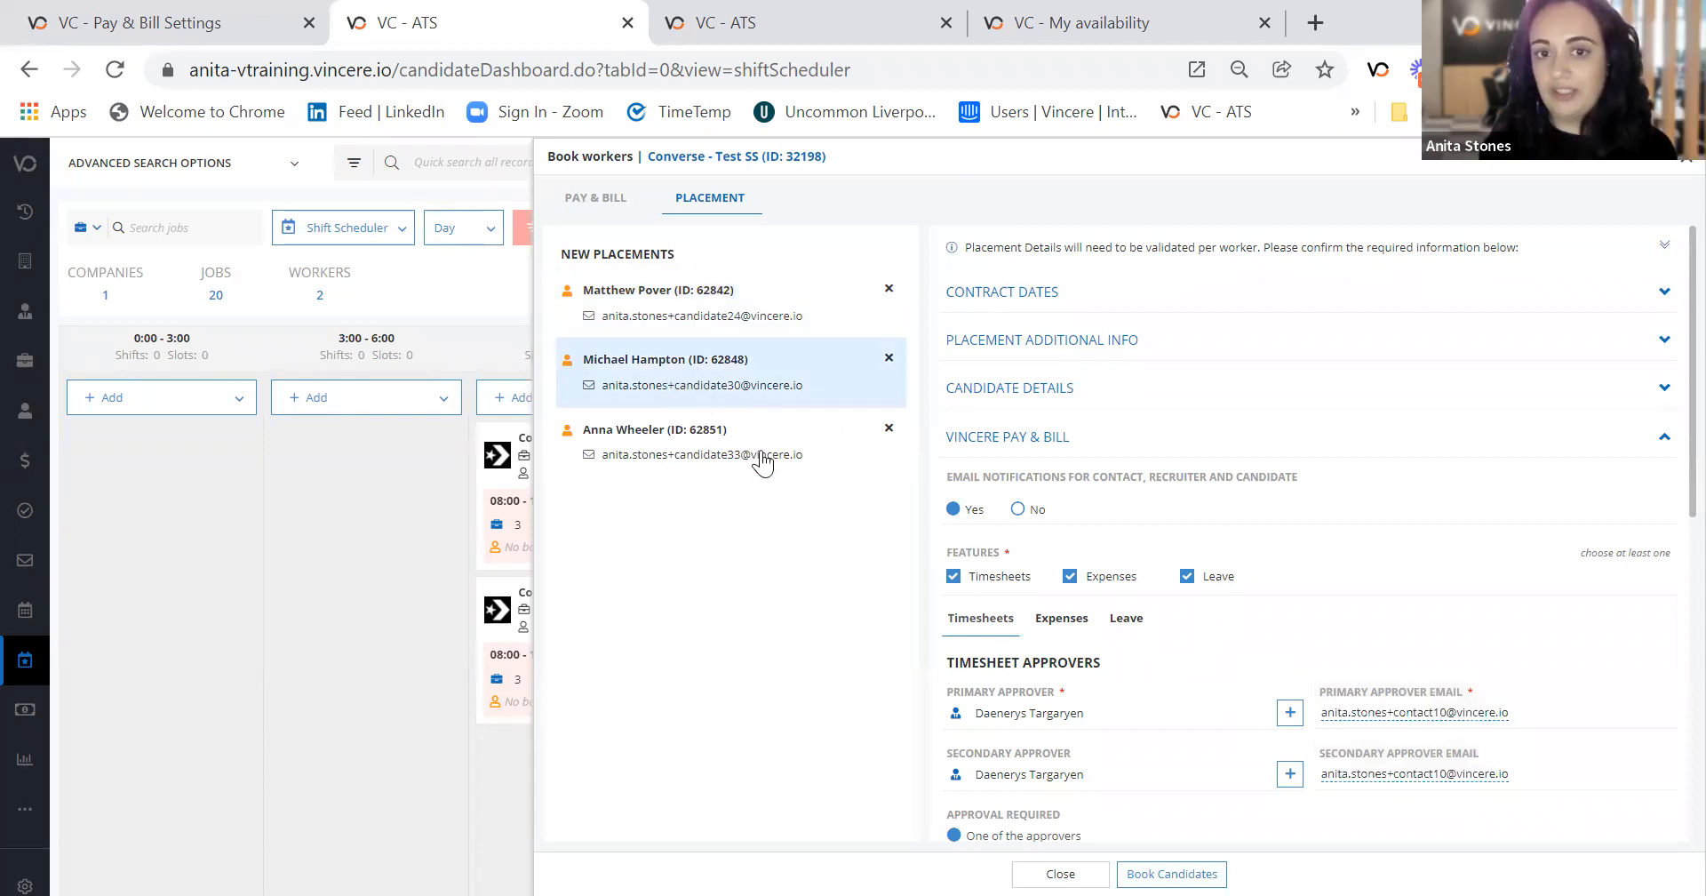
{"action": "left_click", "coordinate": [1152, 775]}
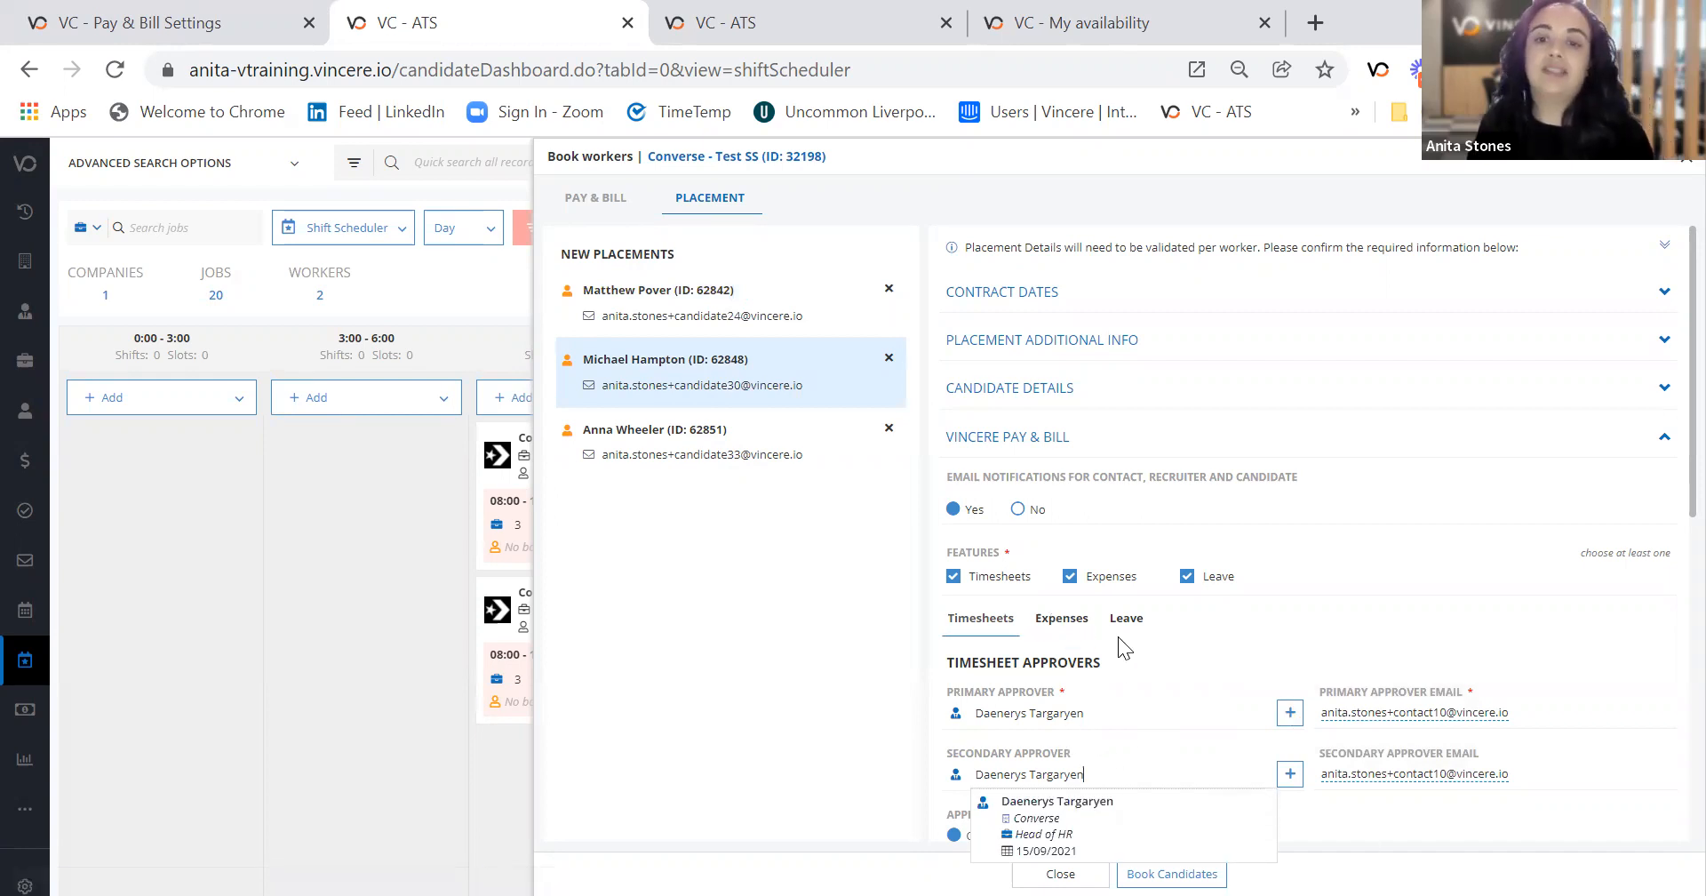
{"action": "left_click", "coordinate": [697, 693]}
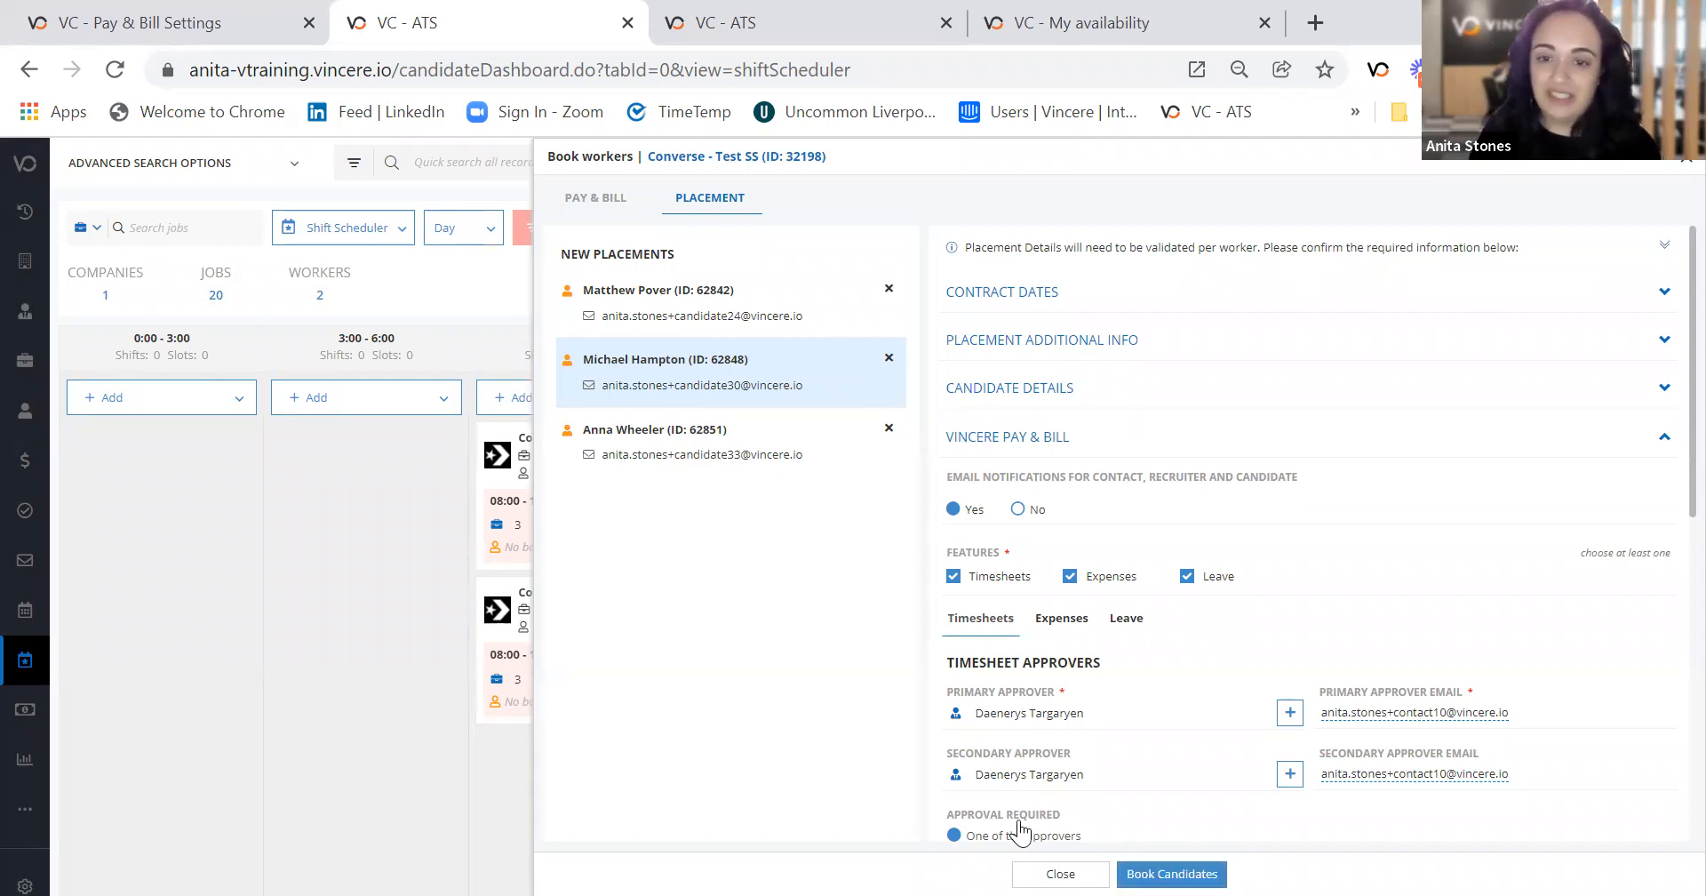
Book the three candidates, submit the placement sync to Vincere Pay & Bill, and dismiss the booking confirmation offer without sending it.
{"action": "left_click", "coordinate": [1170, 860]}
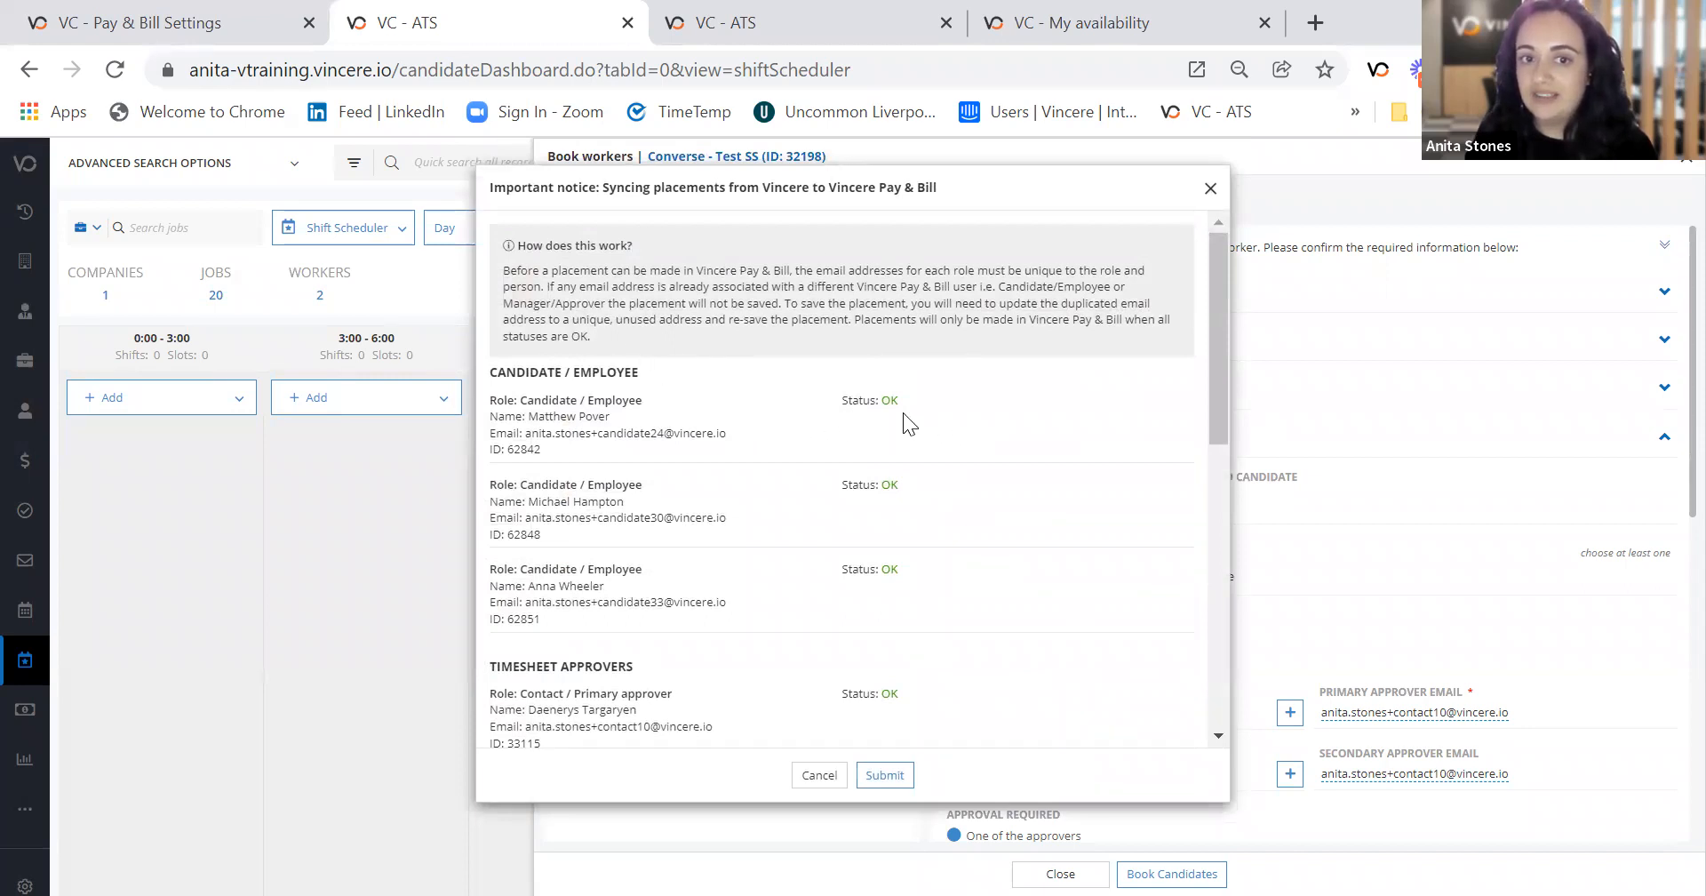
{"action": "scroll", "coordinate": [883, 411], "scroll_direction": "down", "scroll_amount": 8}
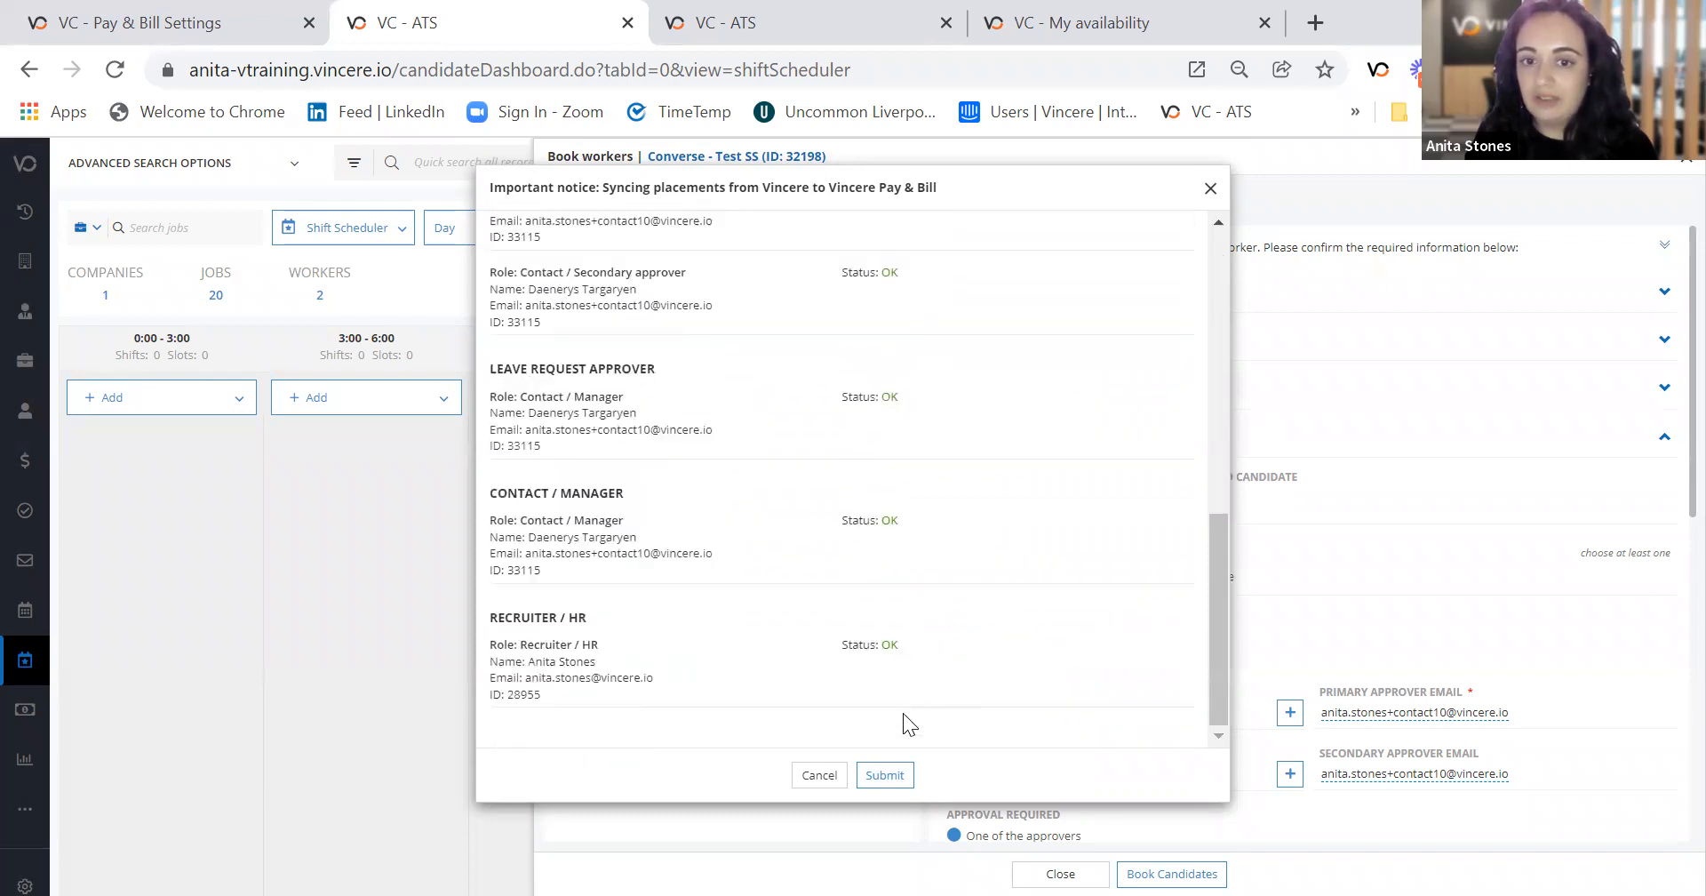
{"action": "left_click", "coordinate": [880, 771]}
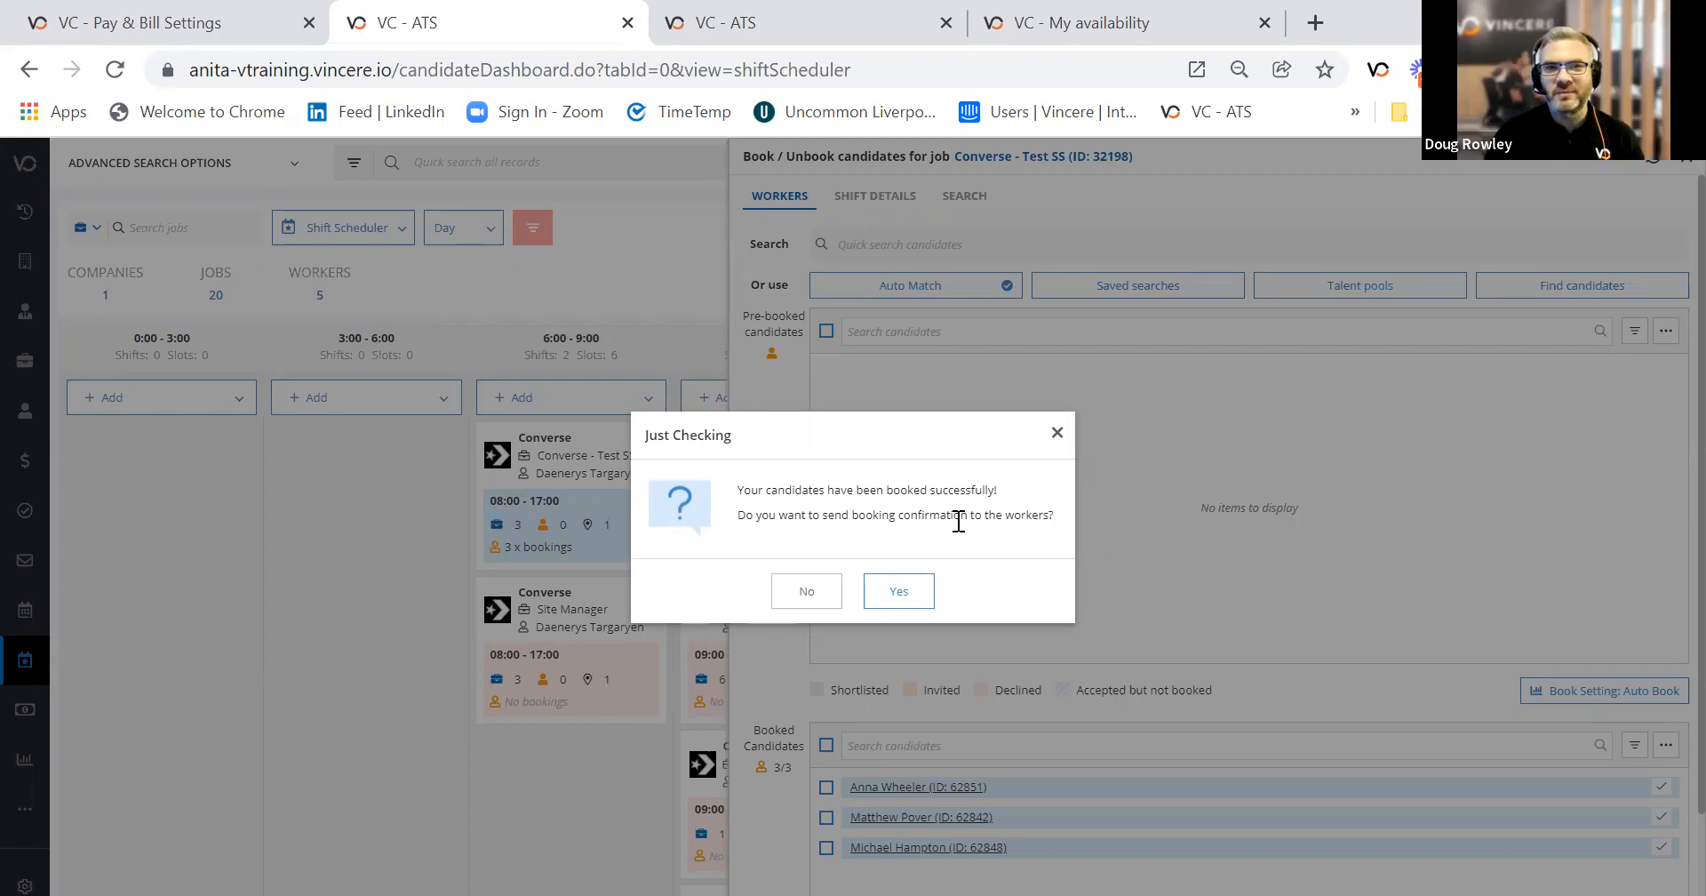
{"action": "left_click", "coordinate": [1057, 433]}
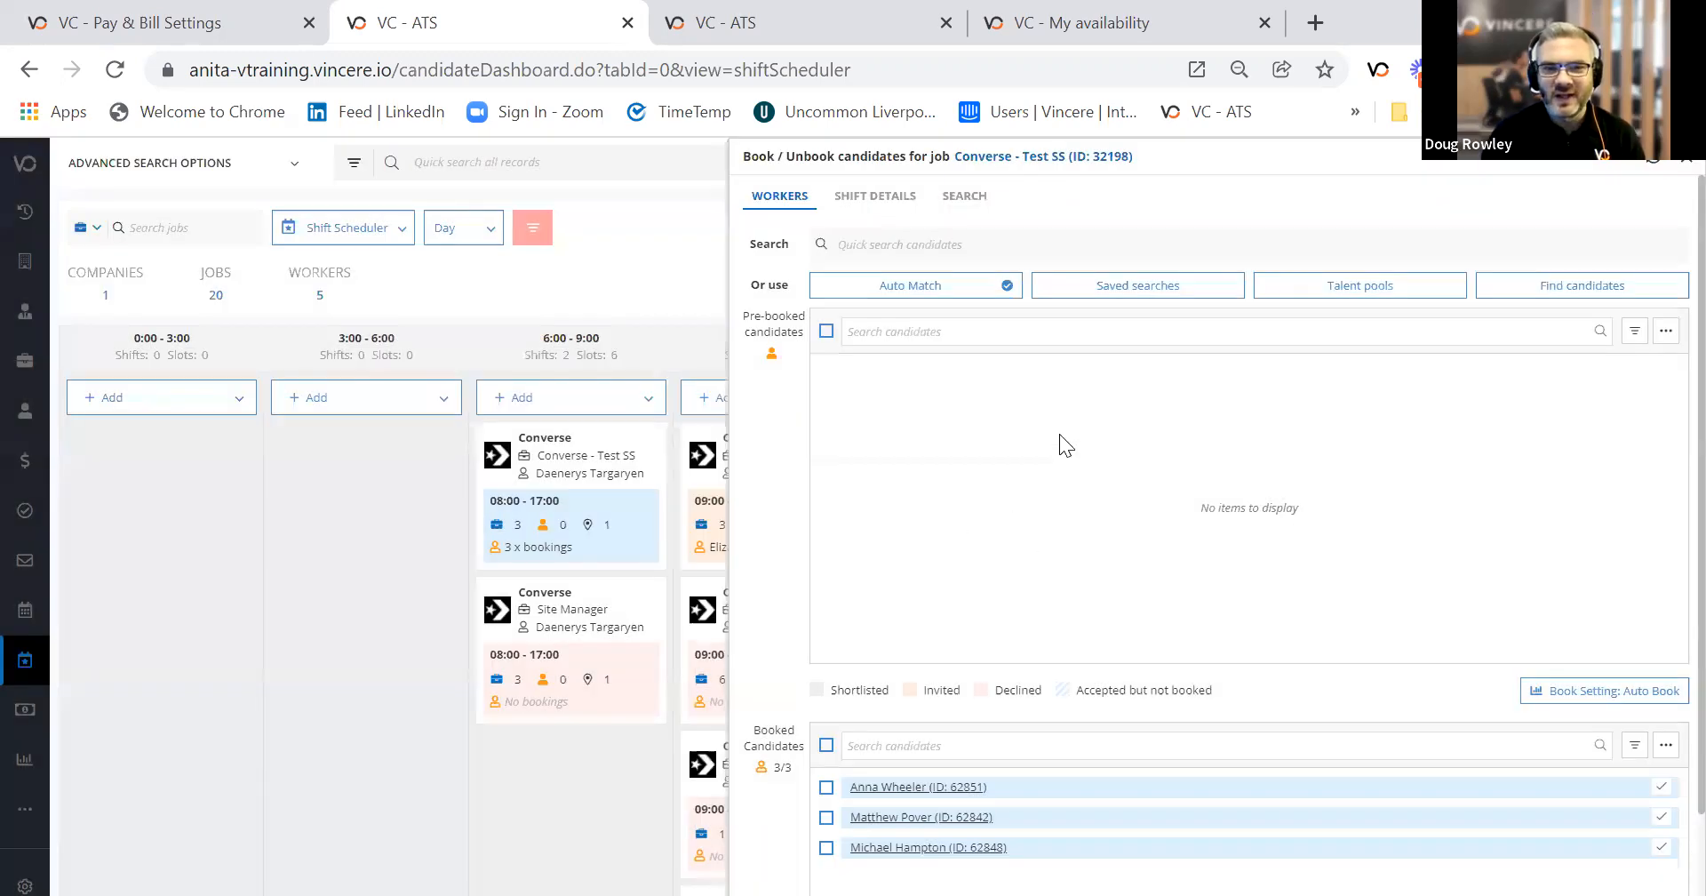